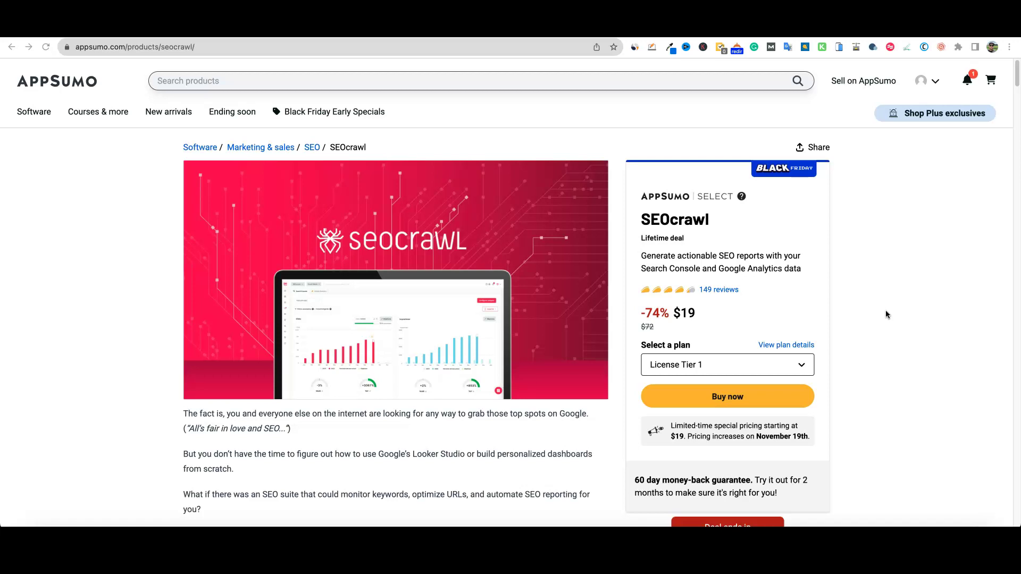
Review the license tiers and prices offered in the SEOcrawl plan selector, keeping License Tier 1 selected
left_click(805, 366)
left_click(801, 365)
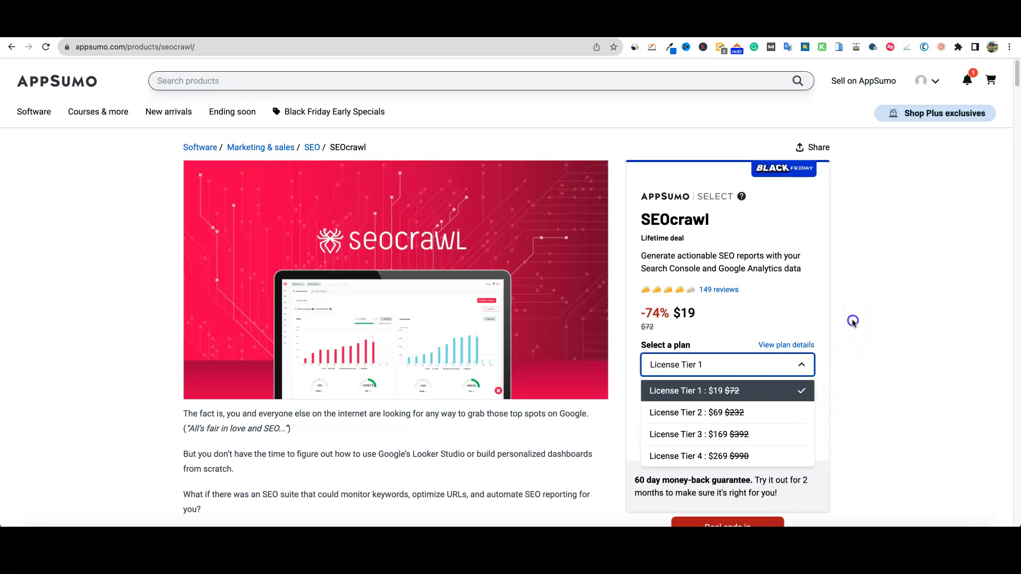
left_click(853, 322)
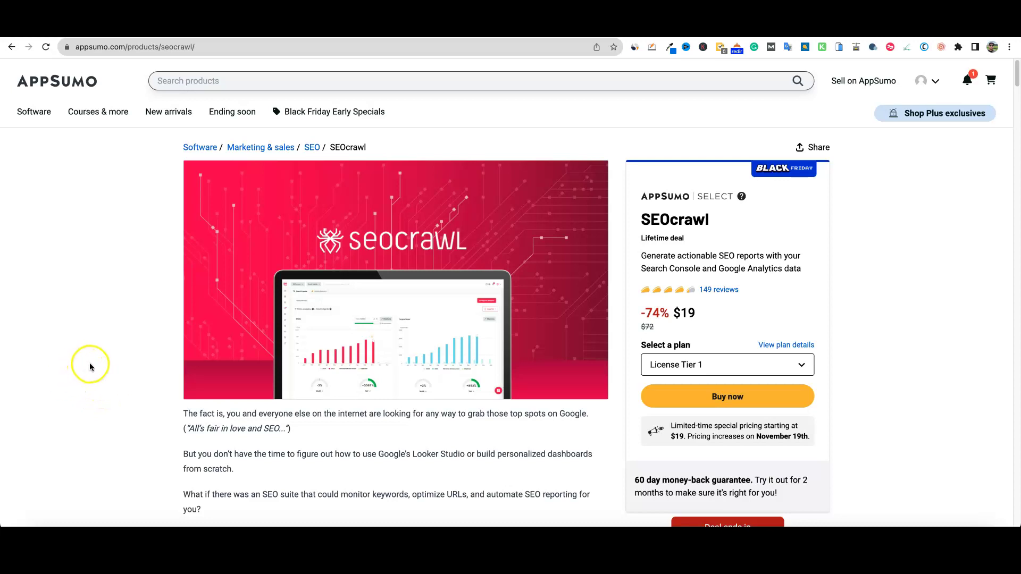
Read through the SEOcrawl deal overview, including the TL;DR and At-a-glance sections, and return to the page's start
scroll(94, 364, "down", 1)
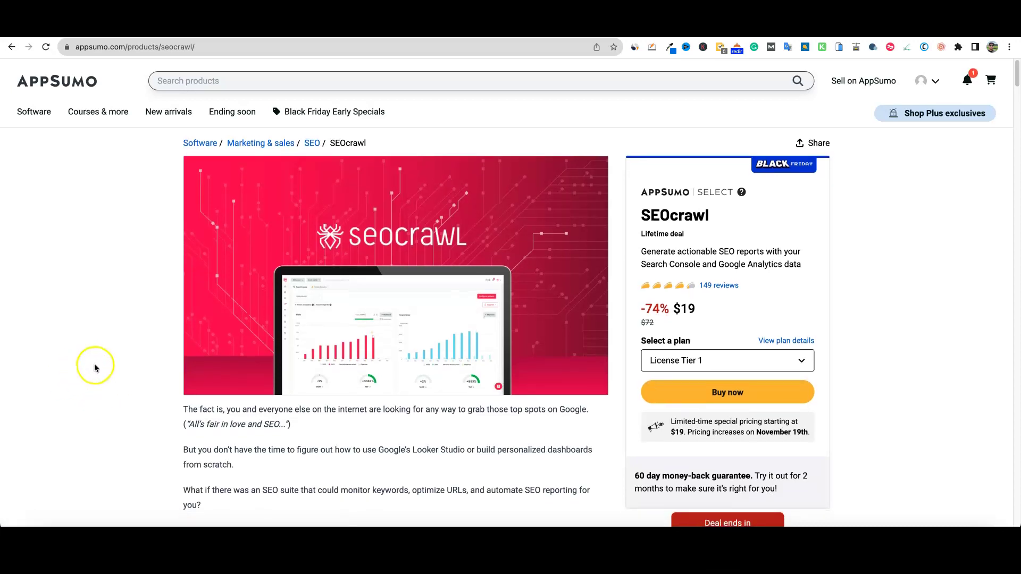
scroll(106, 355, "down", 5)
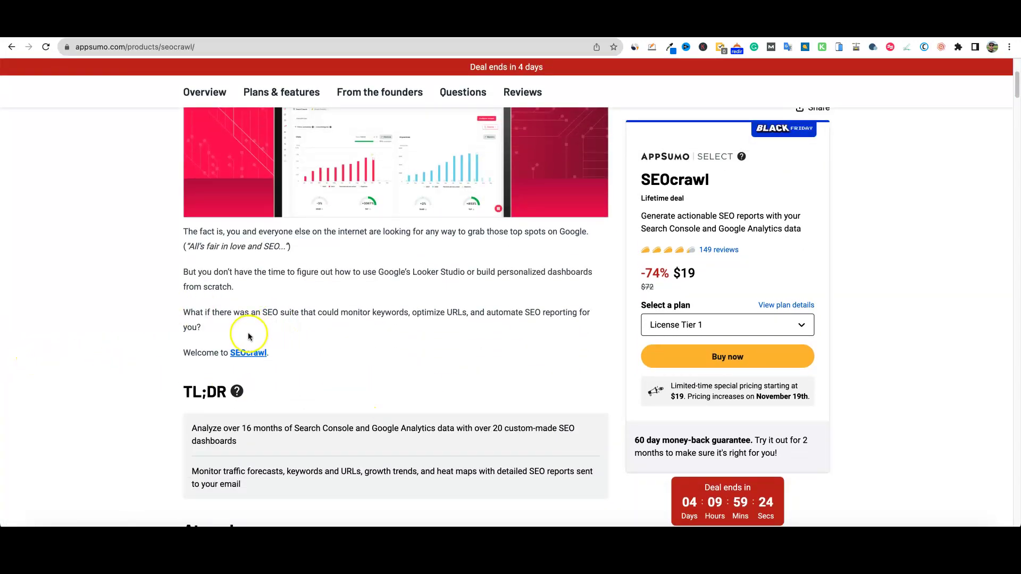
scroll(154, 335, "down", 1)
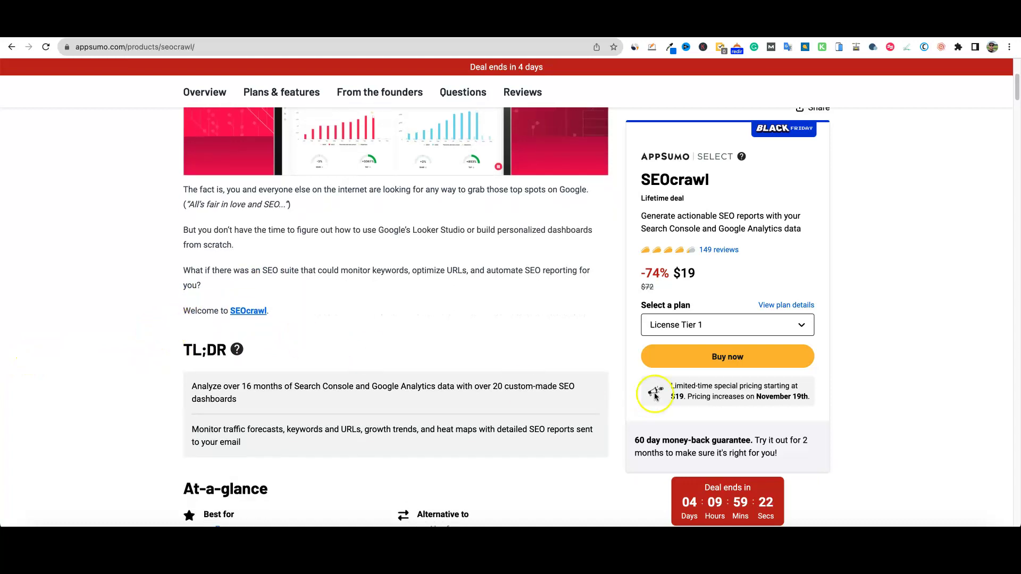
scroll(745, 479, "up", 5)
scroll(707, 505, "down", 5)
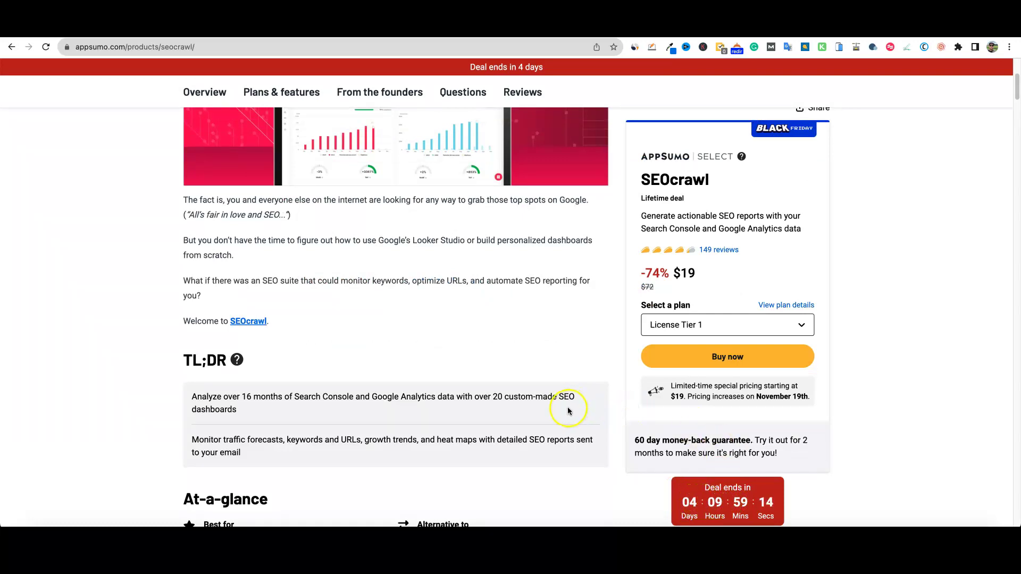
scroll(569, 411, "up", 1)
scroll(566, 408, "down", 2)
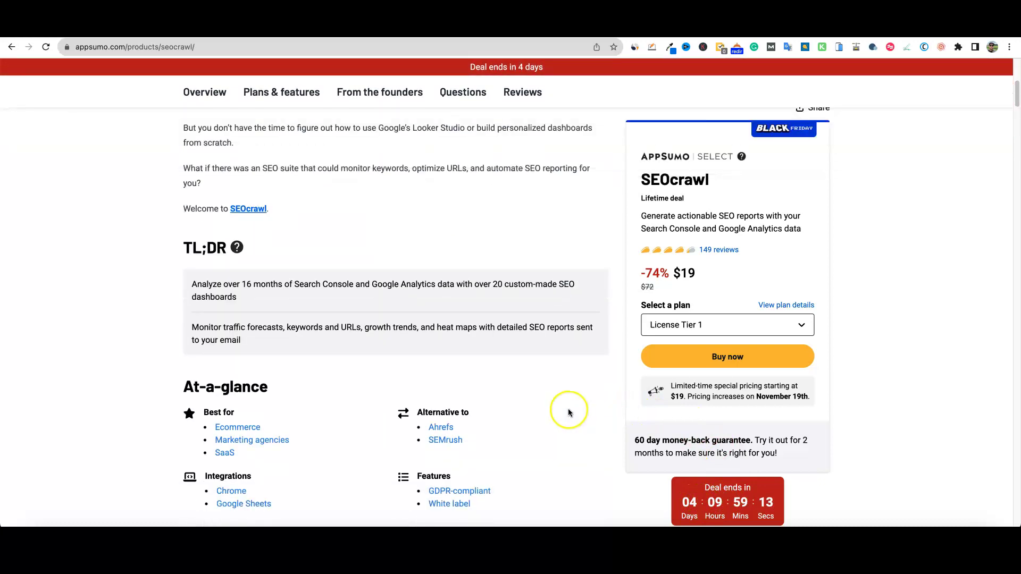
scroll(568, 409, "up", 2)
scroll(618, 403, "up", 4)
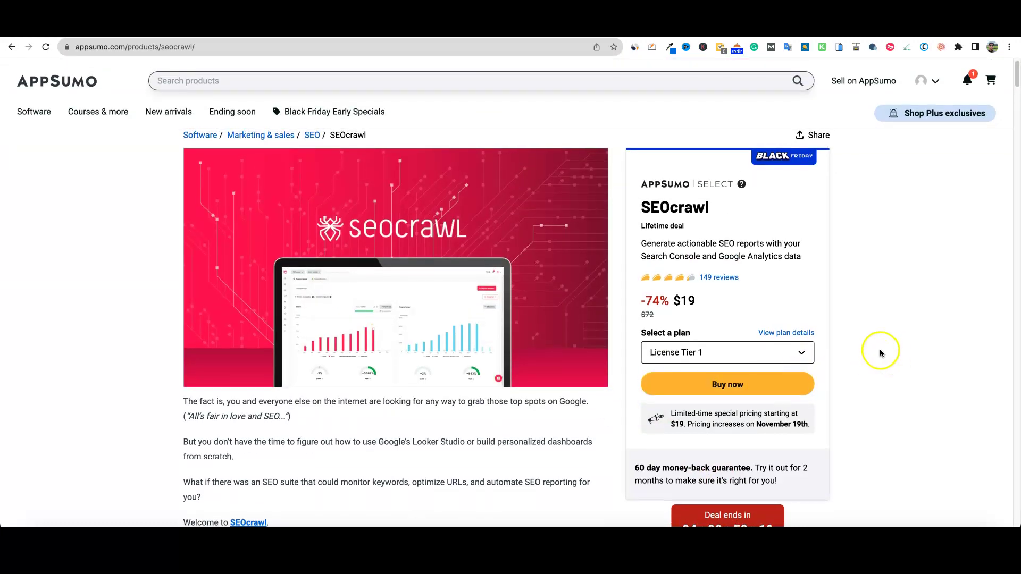
scroll(878, 352, "up", 1)
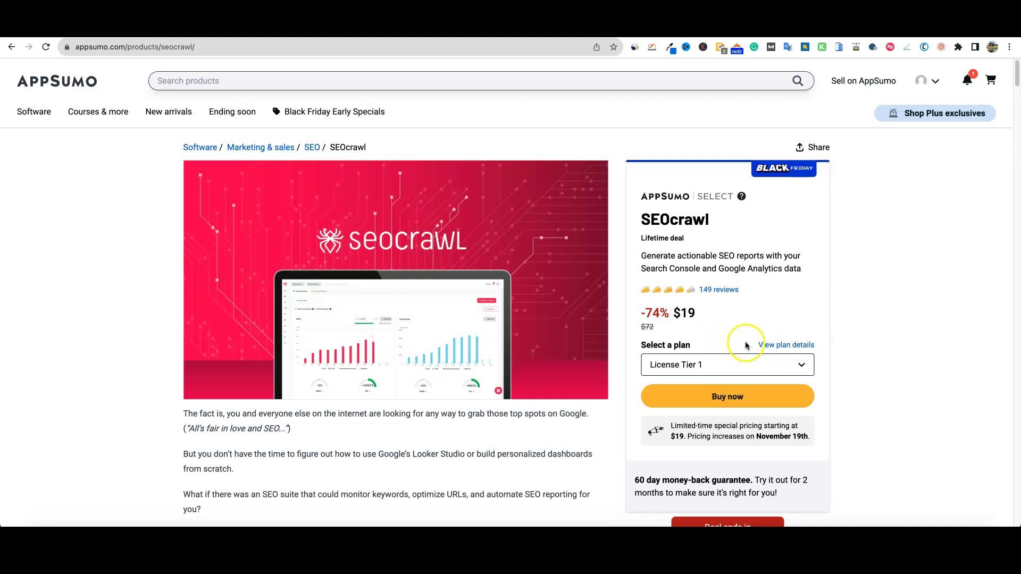
Find the license plan cards under Plans & features and highlight License Tier 1's monthly Google Search Console click limit
scroll(420, 426, "down", 6)
scroll(405, 423, "down", 20)
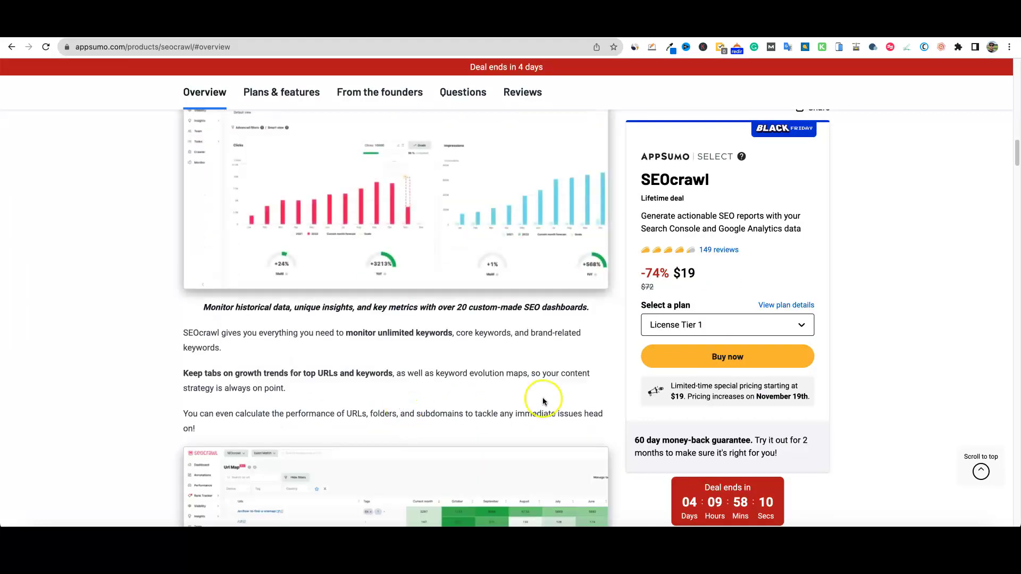
scroll(568, 401, "up", 10)
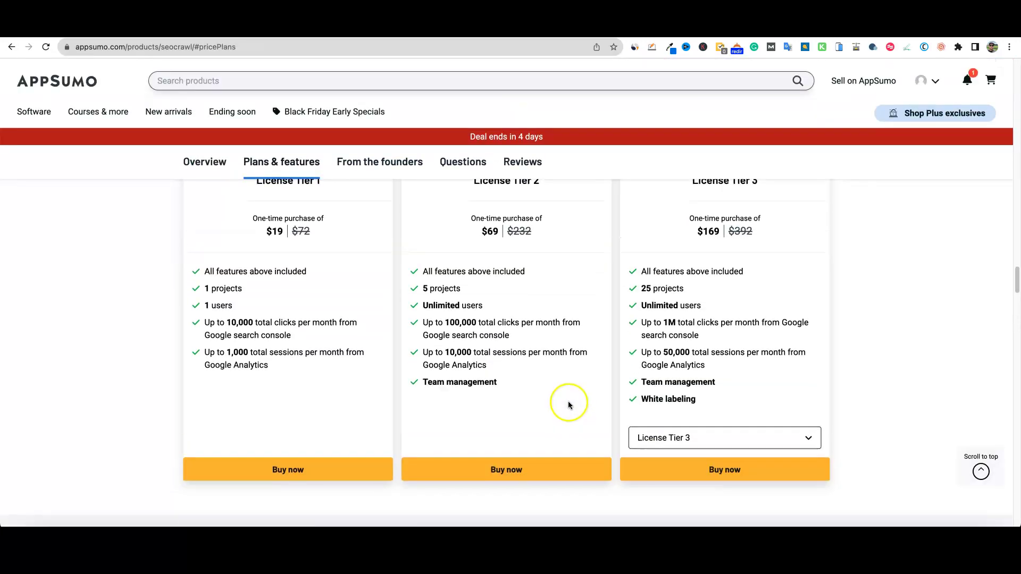
scroll(569, 401, "up", 2)
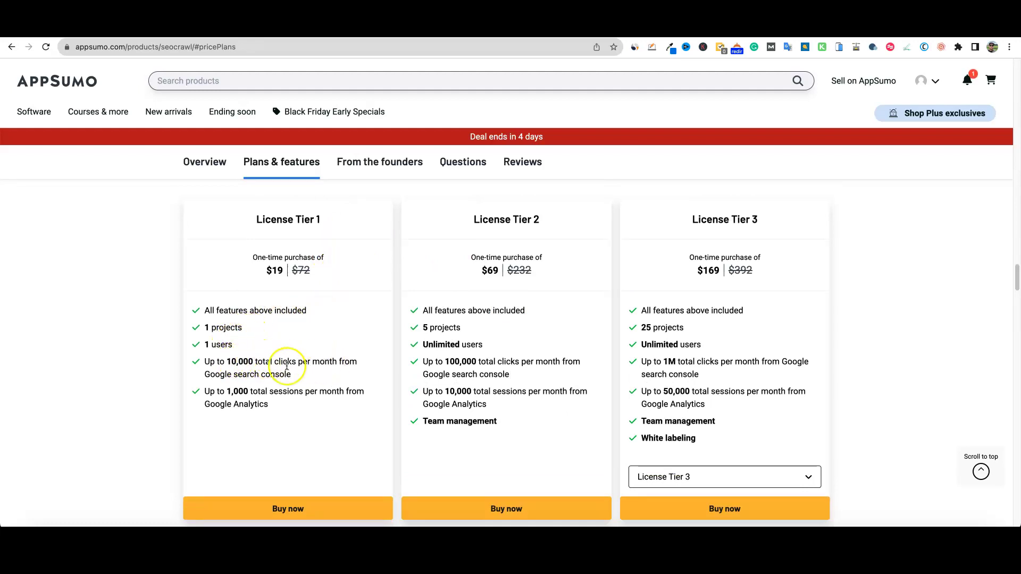
left_click_drag(298, 375, 203, 361)
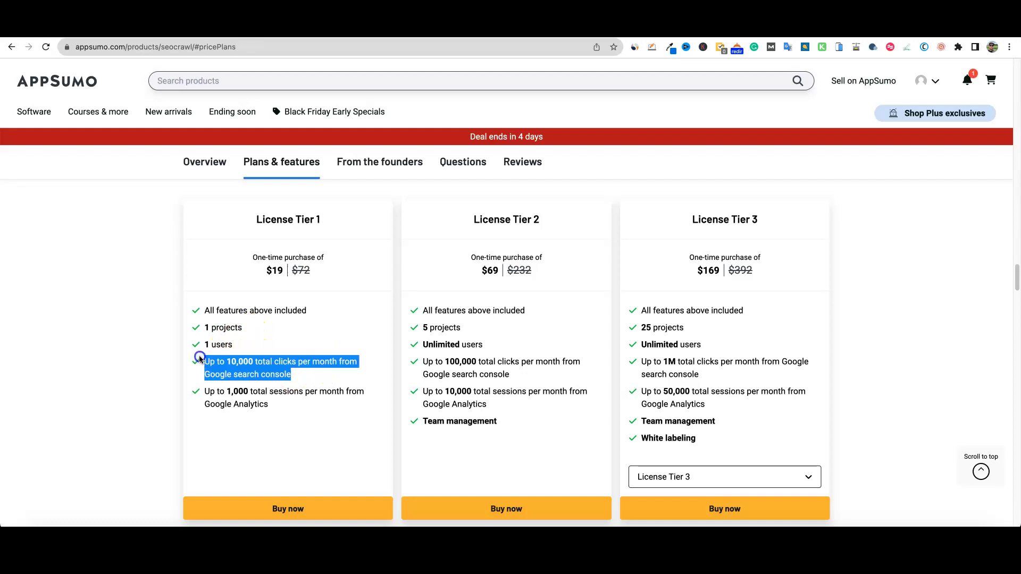
left_click(302, 379)
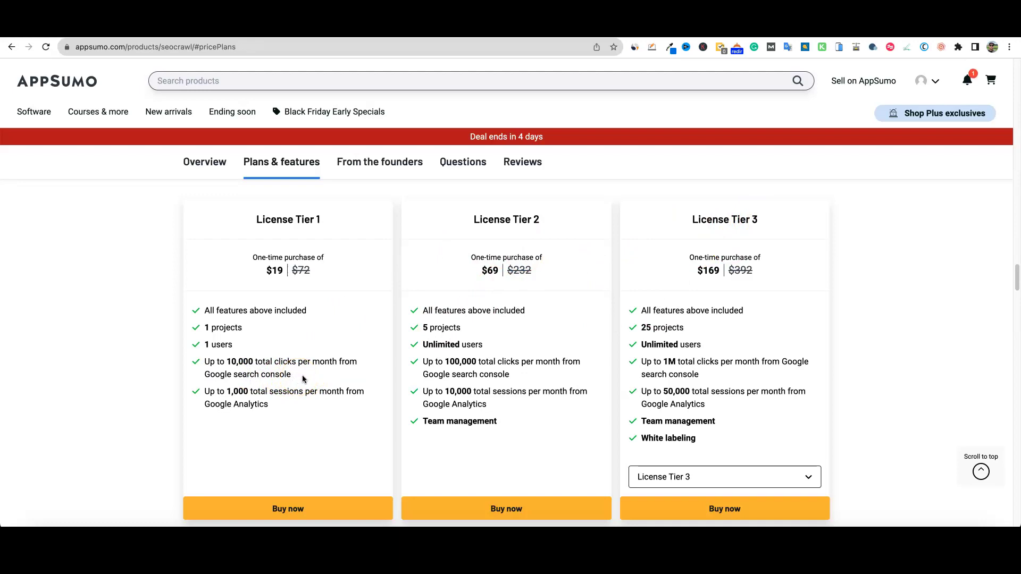
Compare the tiers by highlighting the project allowances of Tiers 1 and 2, the click limits of Tiers 2 and 3, and Tier 3's extra features
left_click_drag(461, 328, 422, 328)
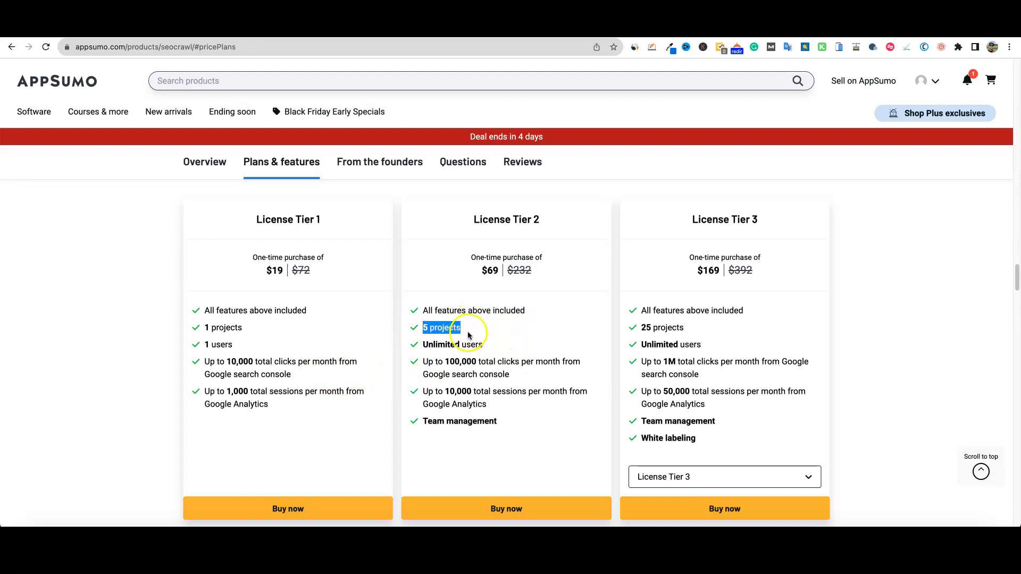
left_click_drag(242, 328, 207, 325)
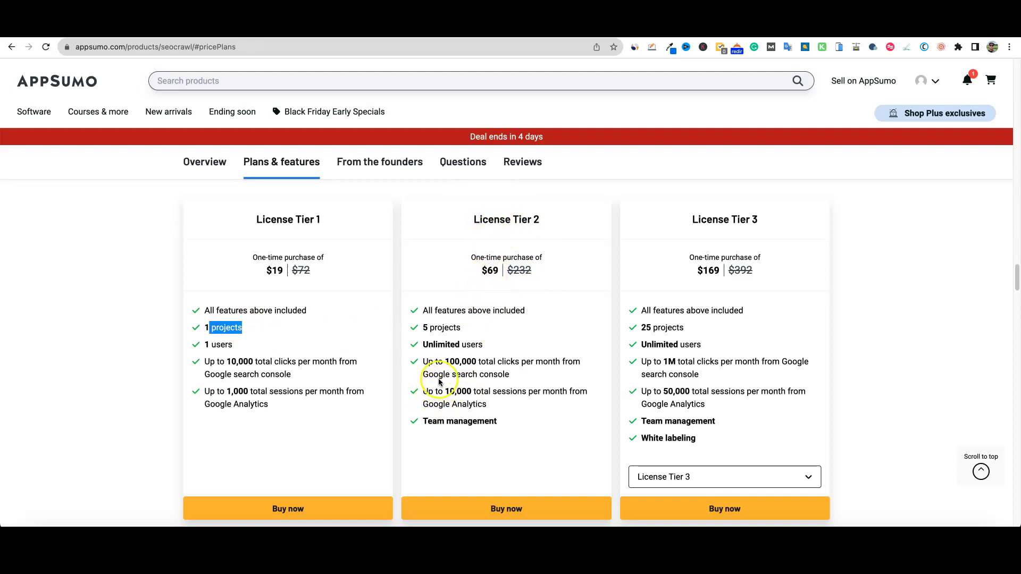
left_click_drag(429, 362, 582, 371)
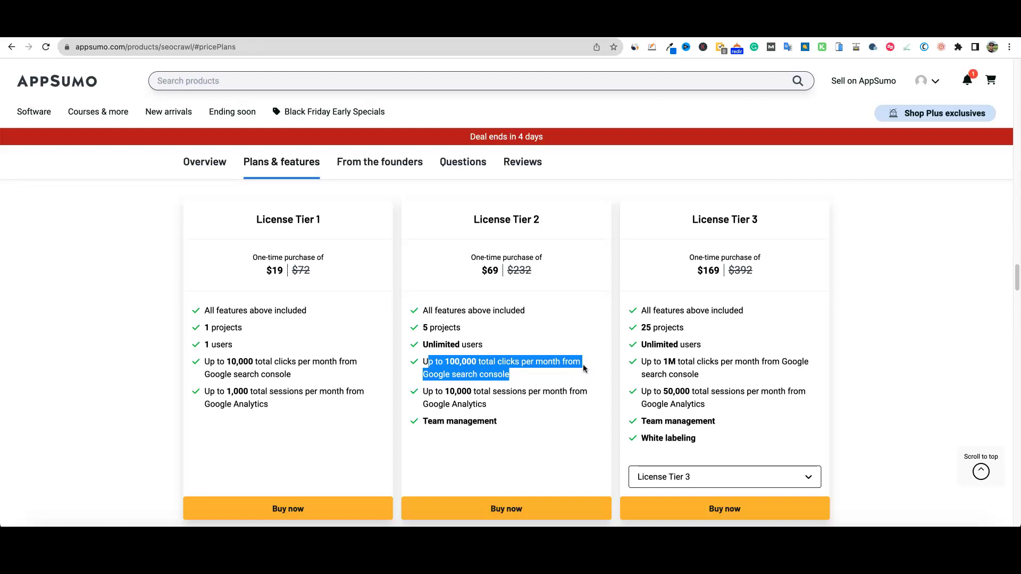
left_click_drag(664, 363, 800, 381)
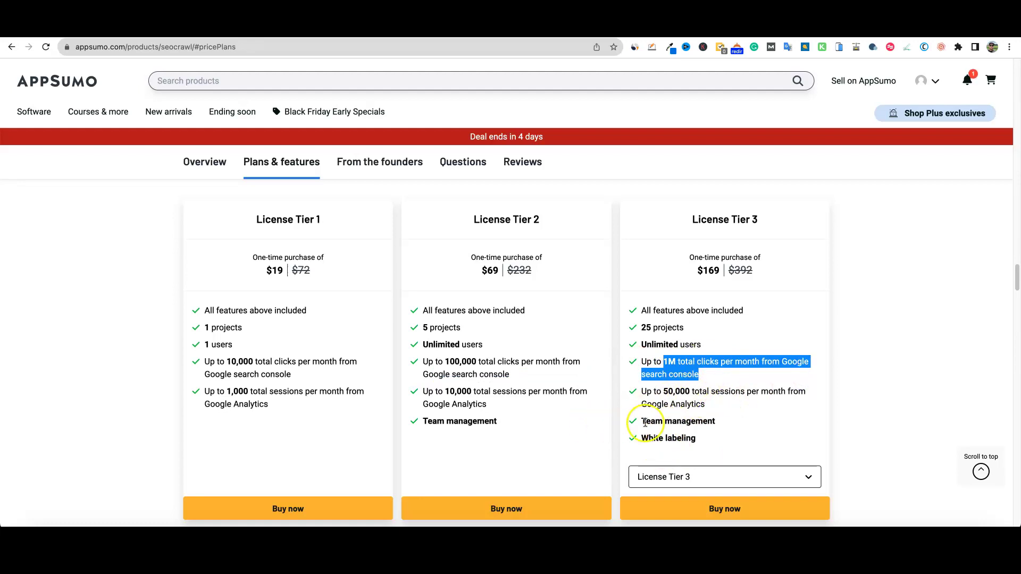
left_click_drag(644, 437, 726, 430)
left_click(734, 428)
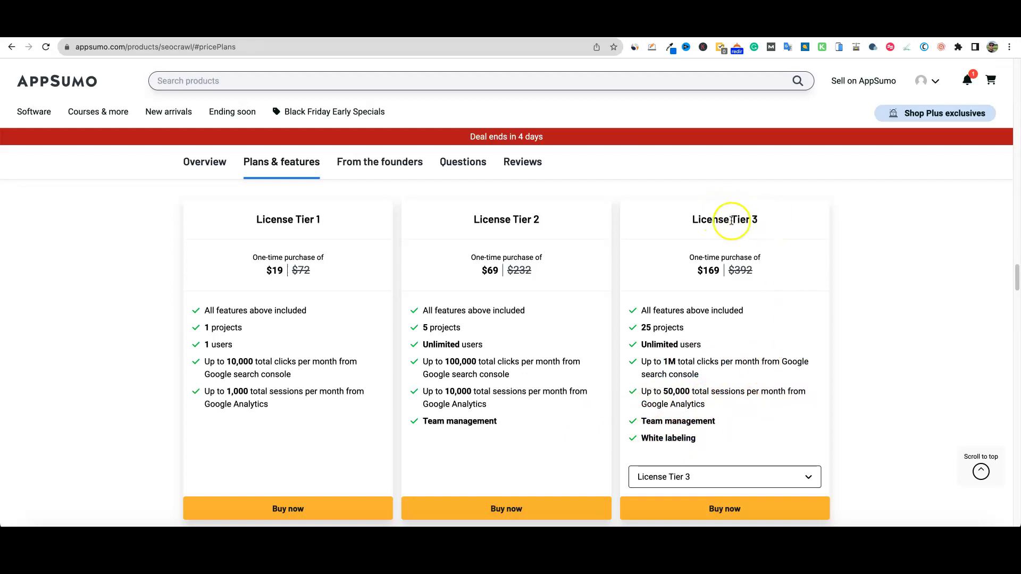
Change the third plan card to show License Tier 4
left_click(809, 477)
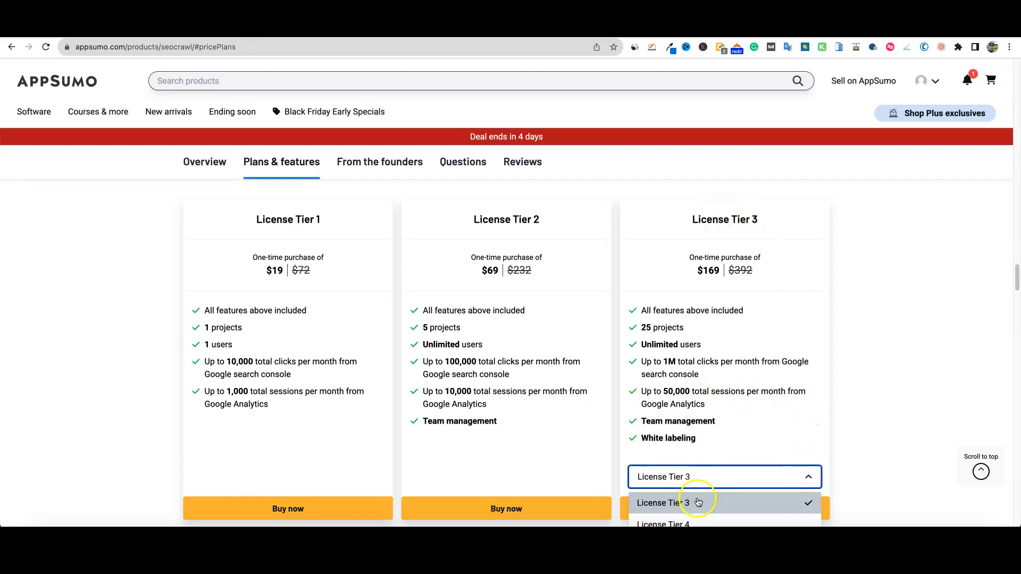
scroll(702, 500, "down", 1)
left_click(694, 508)
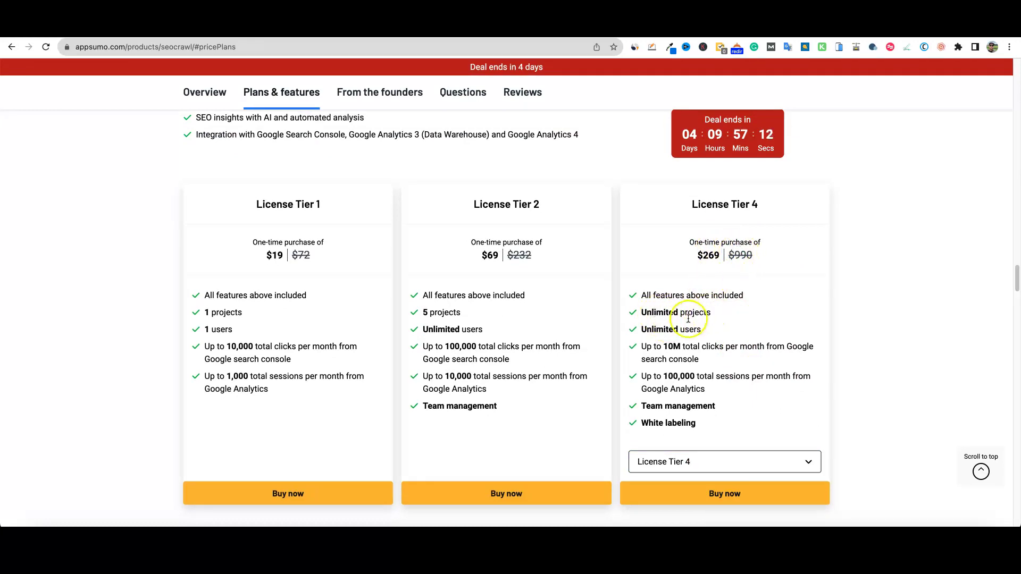
Examine License Tier 4's feature list, highlighting its Search Console click limit and the features down to the Google Analytics sessions
left_click_drag(663, 347, 800, 370)
left_click(752, 360)
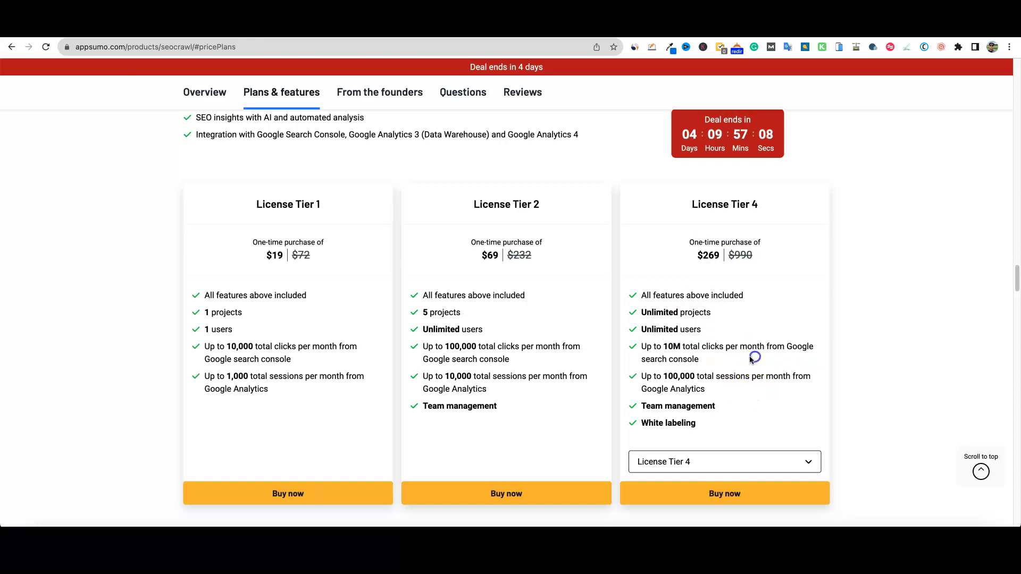
left_click(739, 371)
left_click_drag(716, 398, 634, 290)
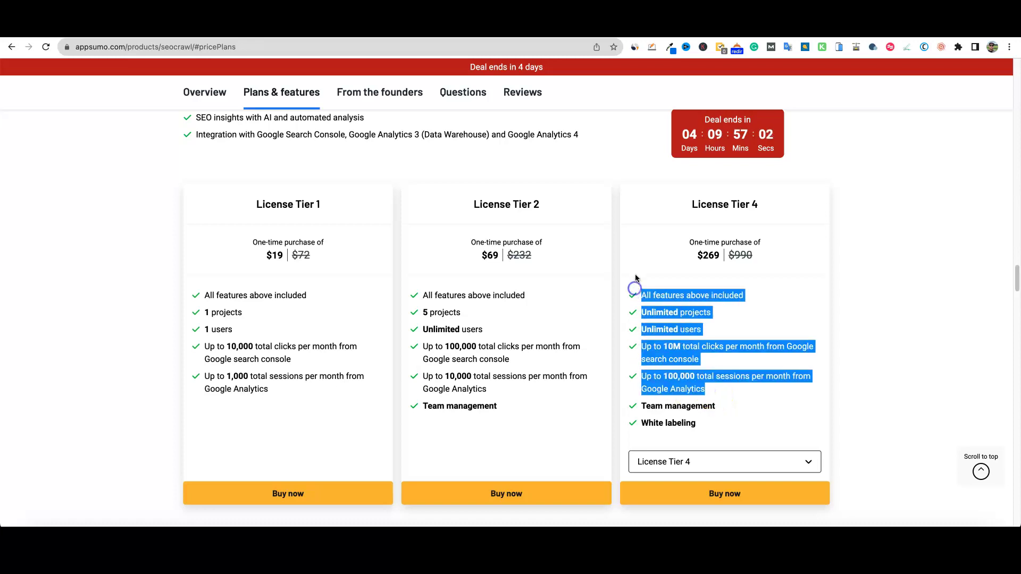
left_click(636, 281)
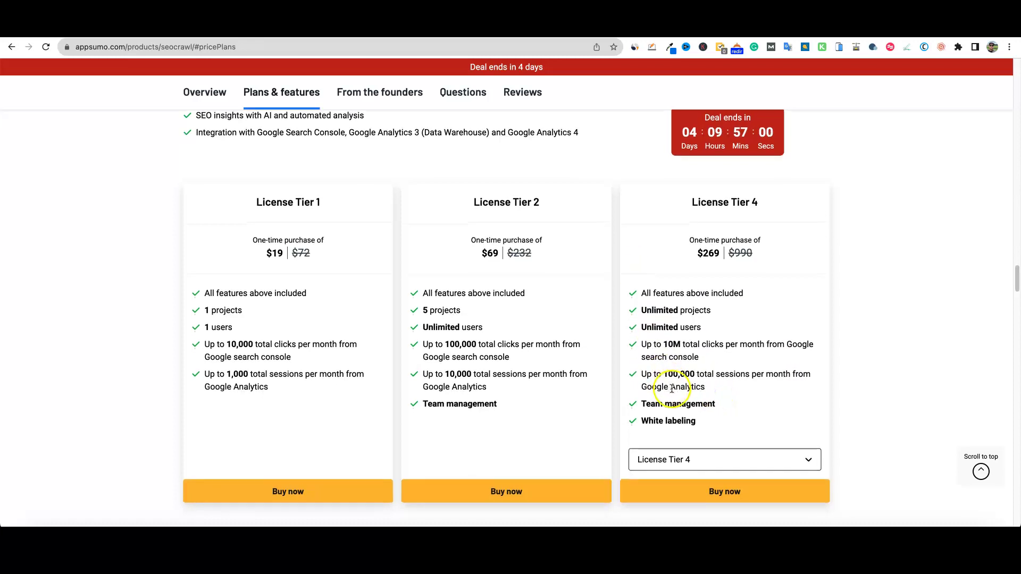
Read the founders' announcement about the Google Analytics integration limits for each tier
scroll(673, 388, "down", 4)
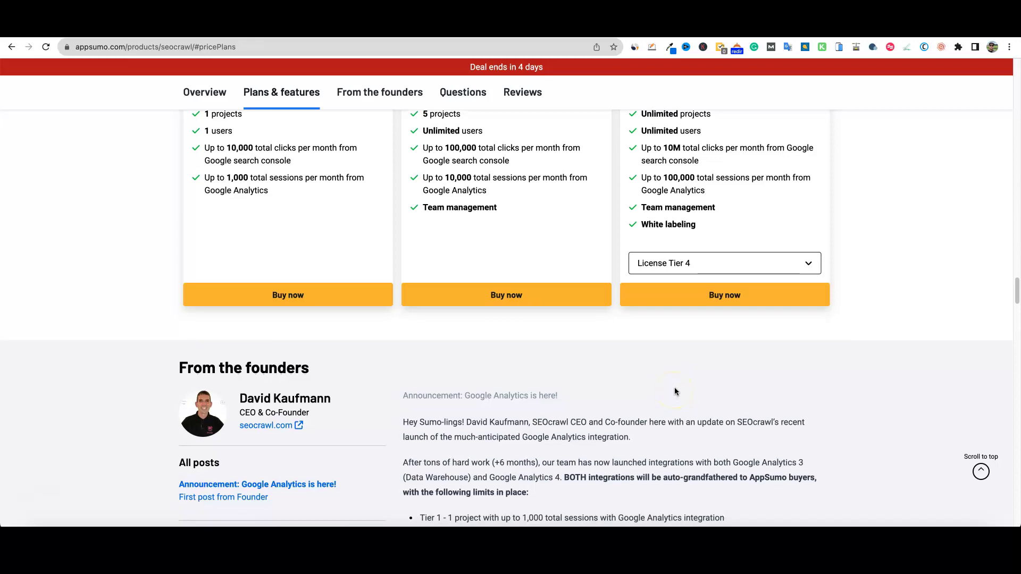
scroll(679, 387, "down", 3)
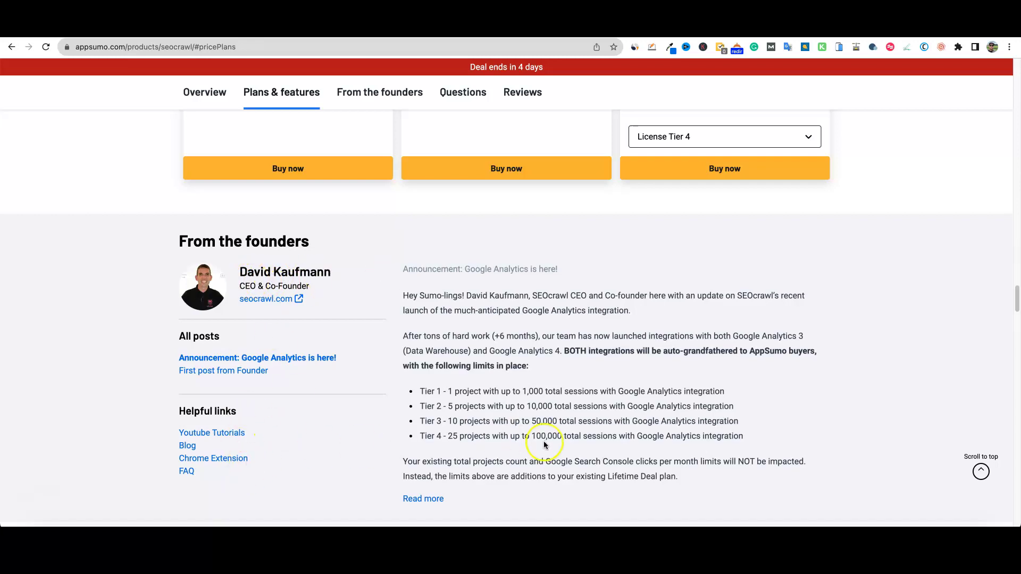
scroll(614, 390, "down", 5)
scroll(683, 385, "up", 5)
scroll(688, 387, "up", 1)
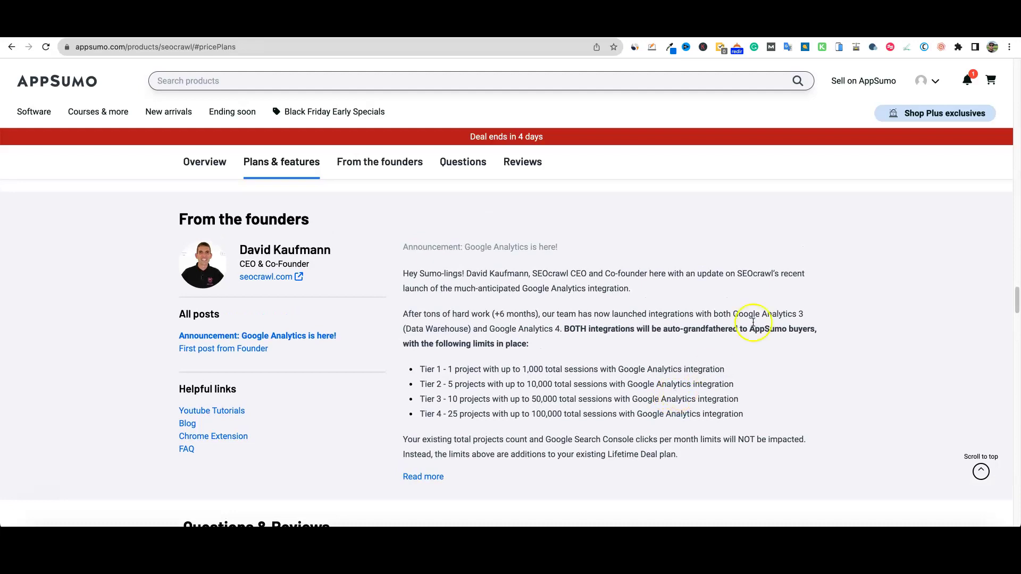
Switch to the SEOcrawl website and check its Similarweb traffic statistics and the customer ratings on its homepage
left_click(876, 36)
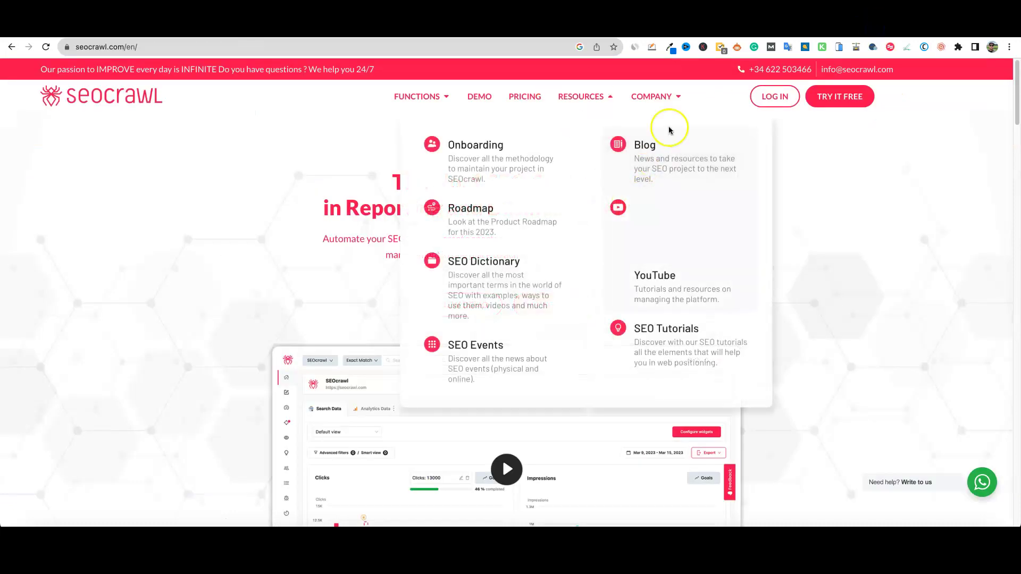
left_click(634, 47)
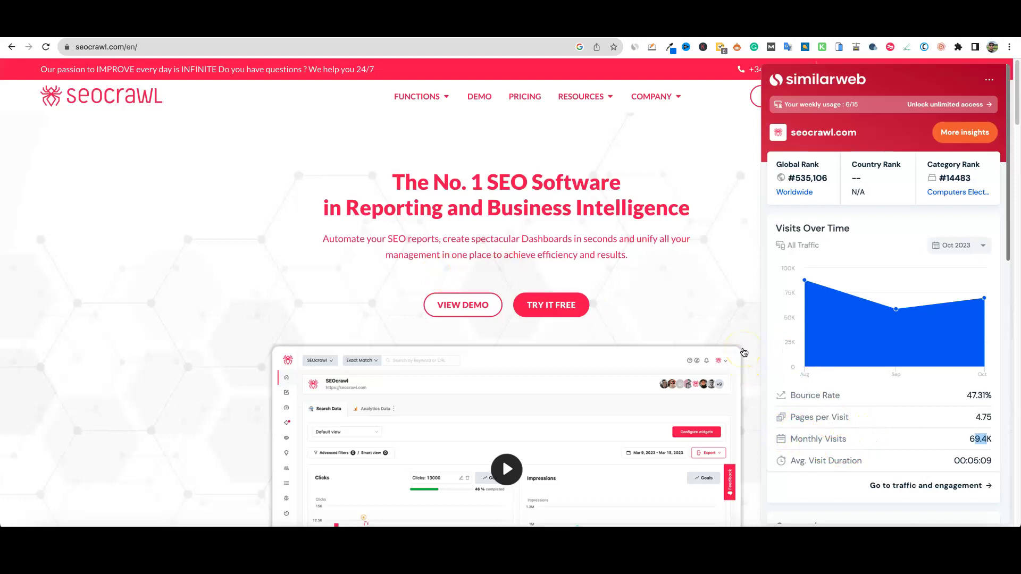
left_click(718, 143)
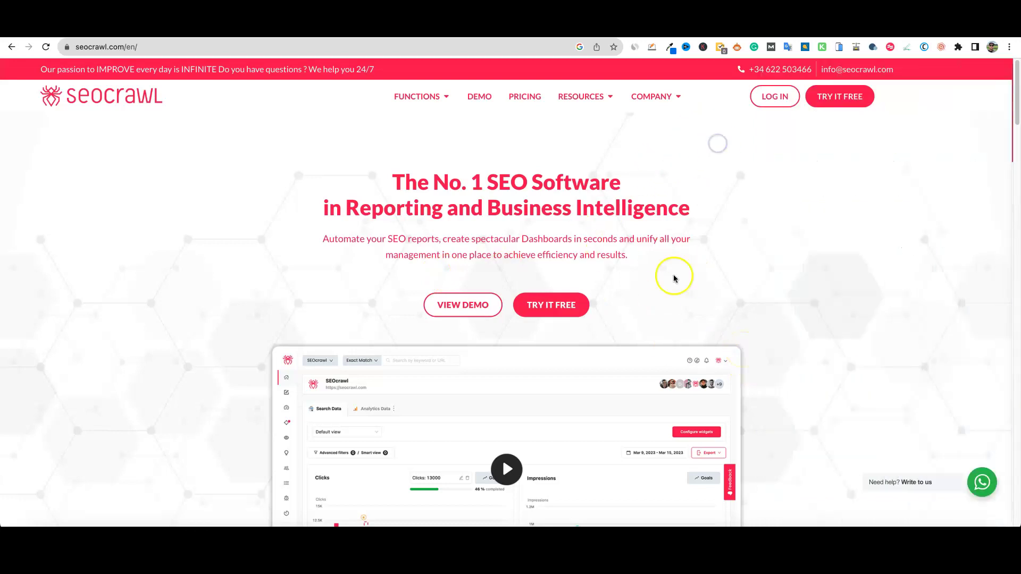
scroll(766, 300, "down", 10)
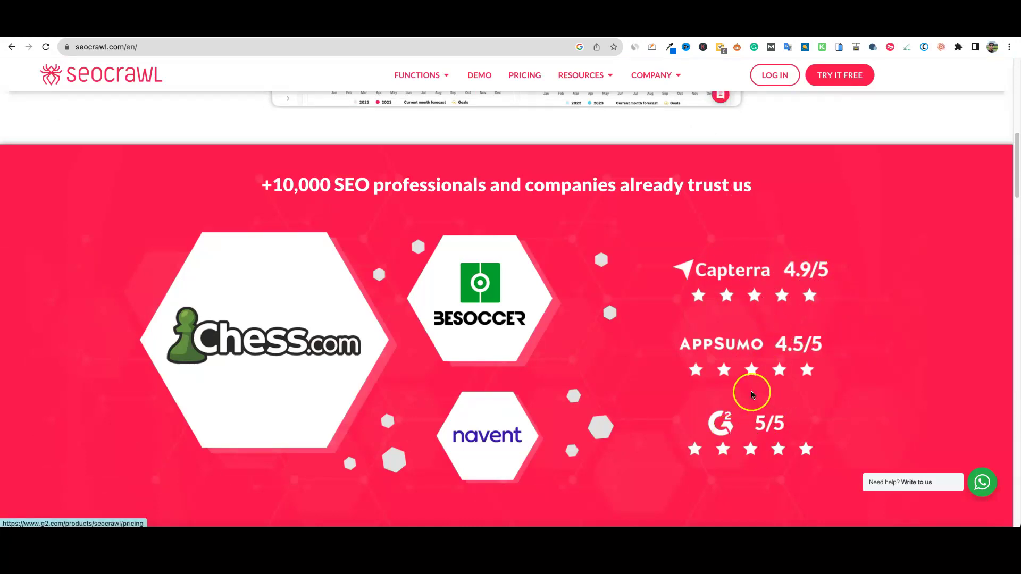
scroll(776, 295, "up", 10)
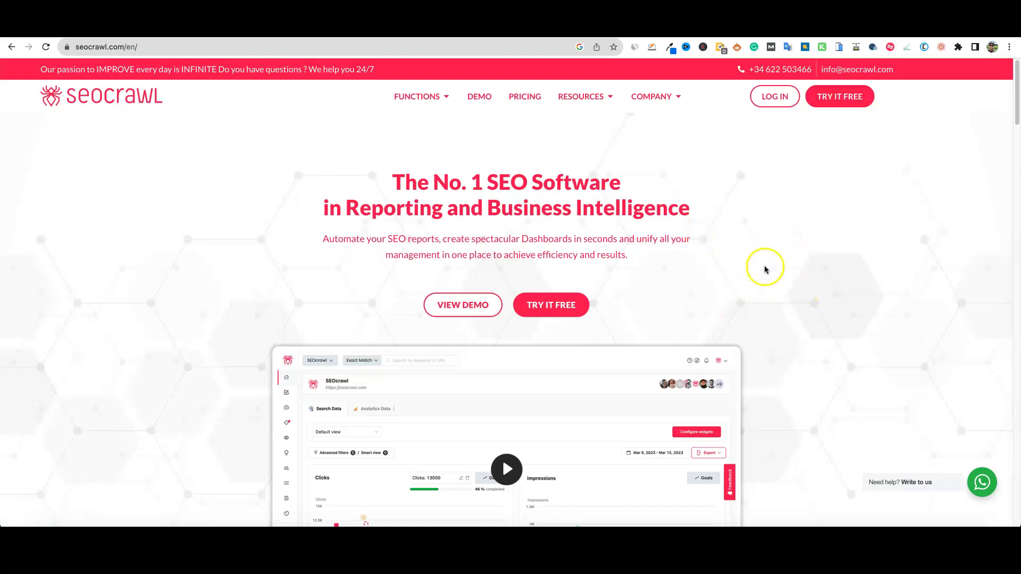
Switch to the SEOcrawl app dashboard and look through the My Projects list
left_click(923, 32)
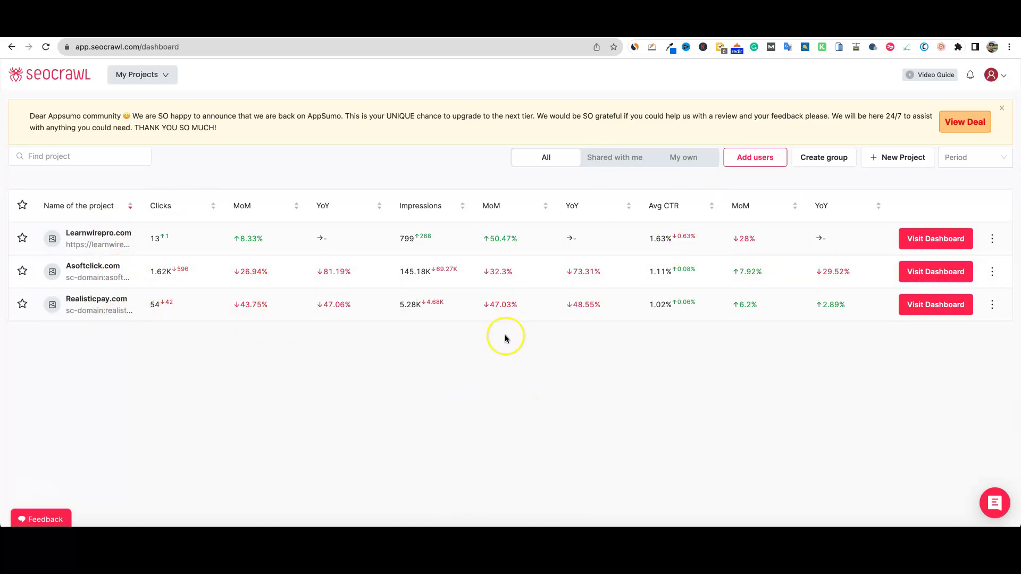
left_click(166, 77)
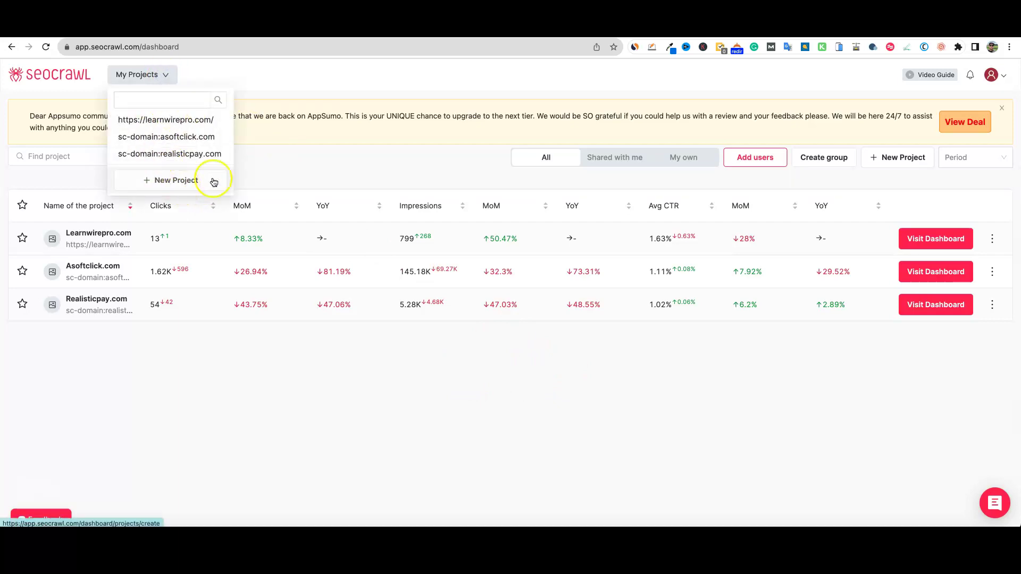
left_click(367, 91)
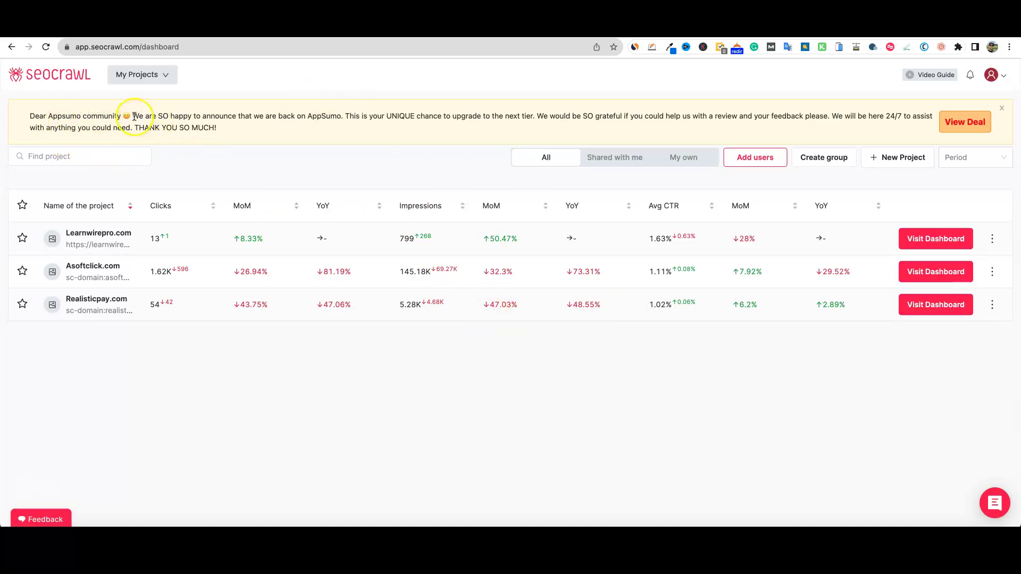
Read the AppSumo community announcement above the My Projects list, highlighting its text, and dismiss it
left_click_drag(140, 118, 817, 116)
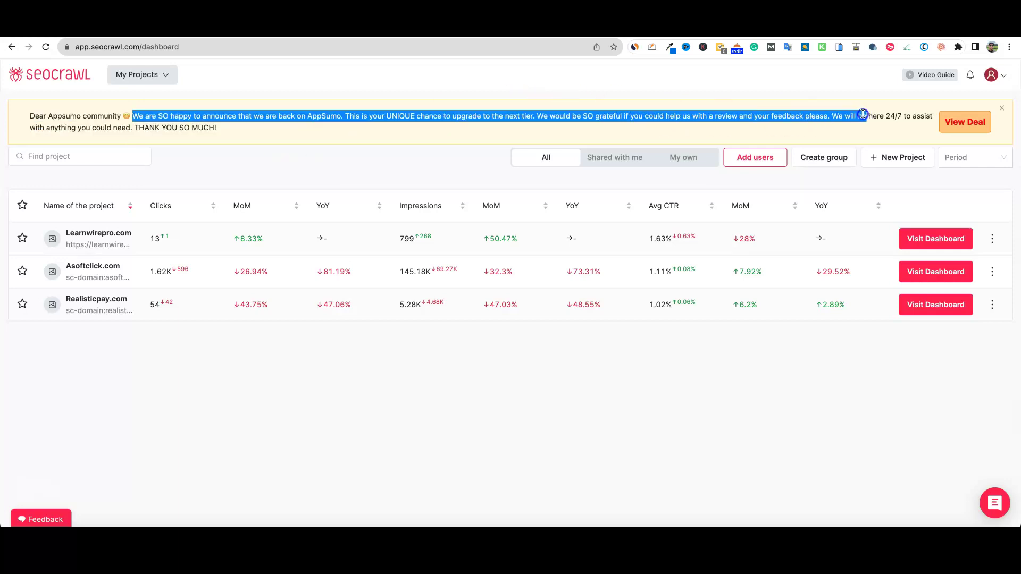
left_click_drag(910, 115, 887, 127)
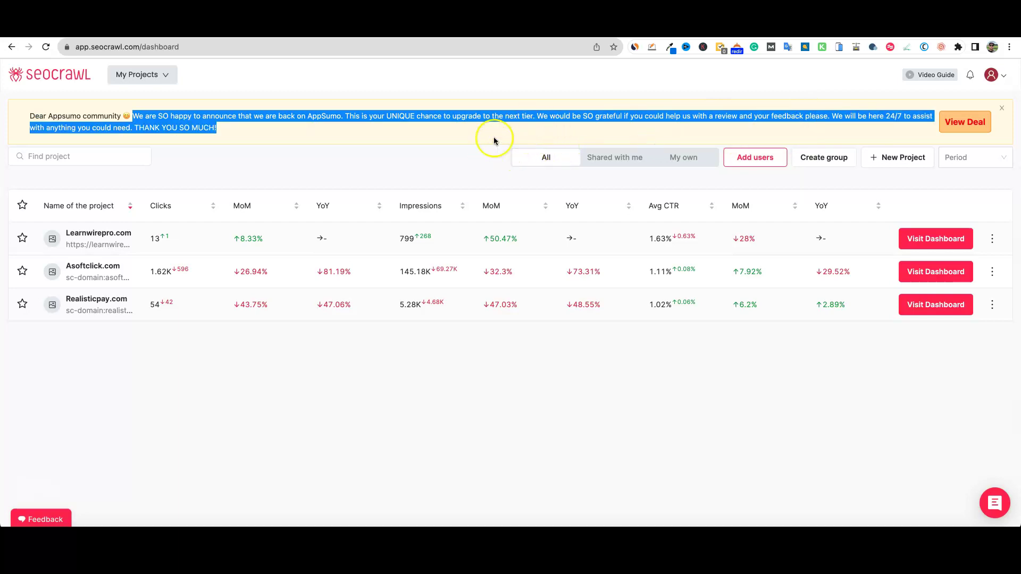
left_click(276, 93)
left_click_drag(83, 117, 782, 118)
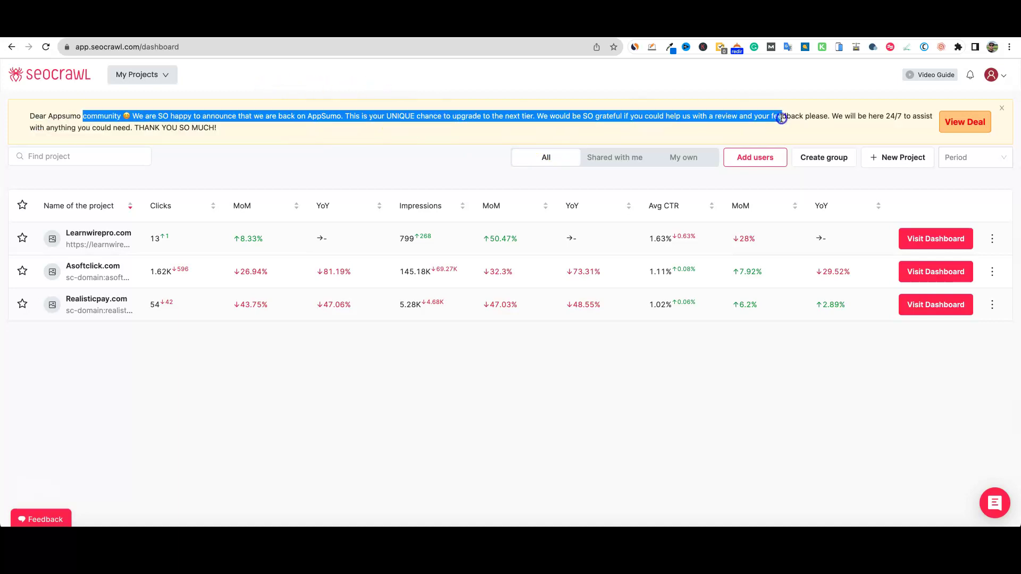
left_click(797, 84)
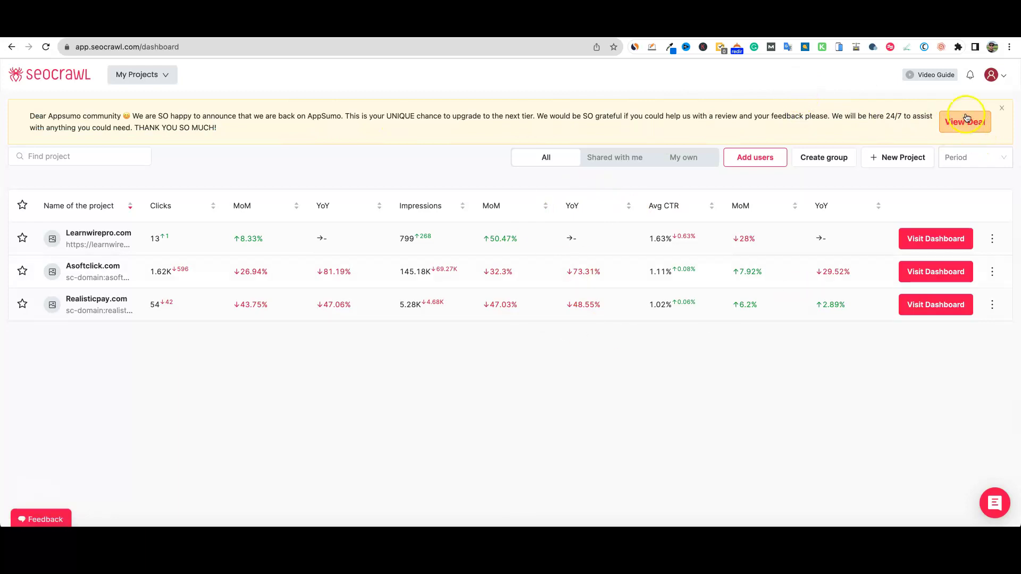
left_click(1003, 111)
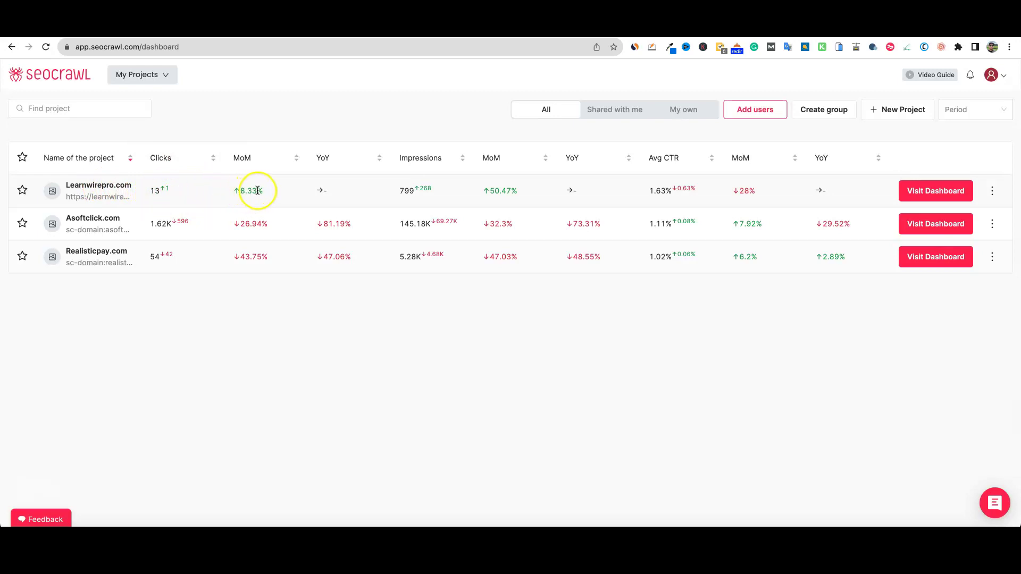
Examine the Learnwirepro.com and Asoftclick.com rows in the projects list, highlighting click and impression figures and their month-over-month changes
left_click_drag(263, 193, 233, 190)
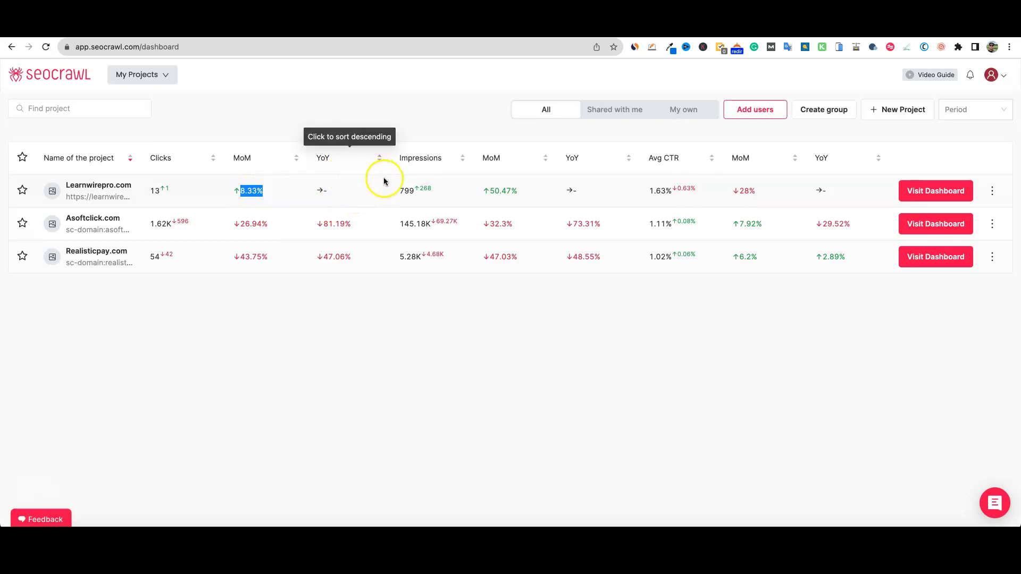
left_click_drag(432, 192, 397, 195)
left_click(450, 127)
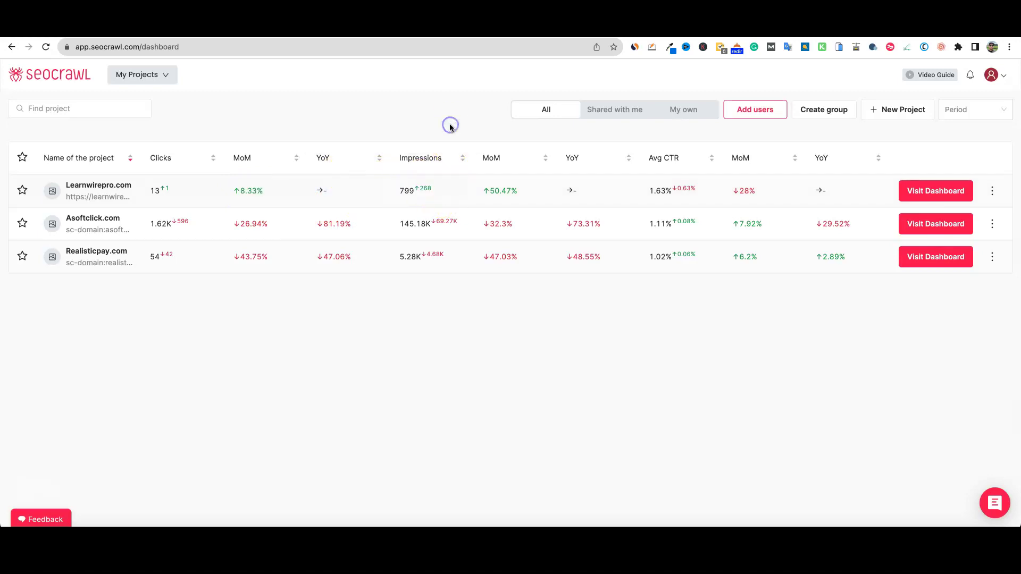
double_click(496, 191)
left_click(410, 192)
left_click(474, 123)
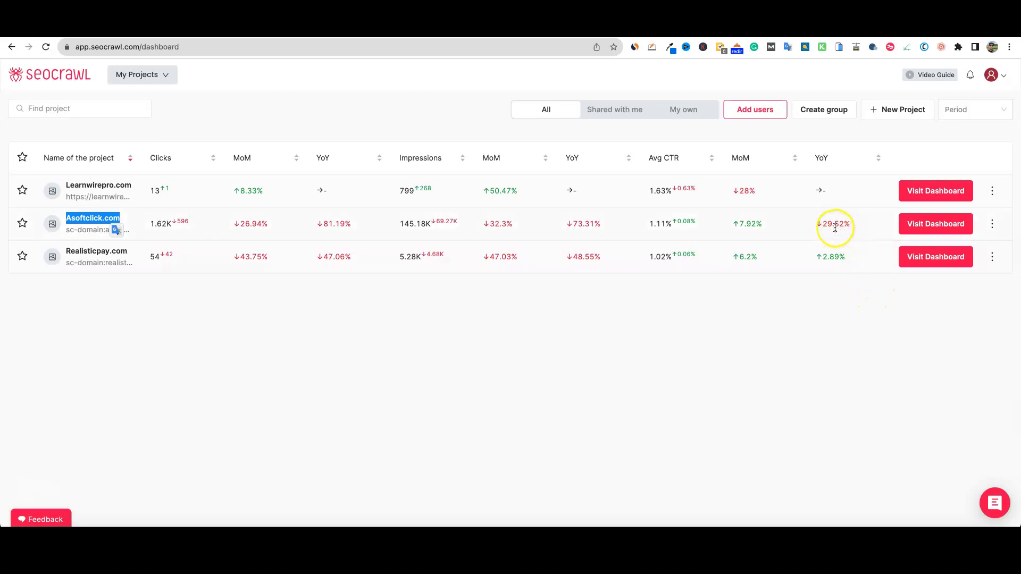
left_click(845, 308)
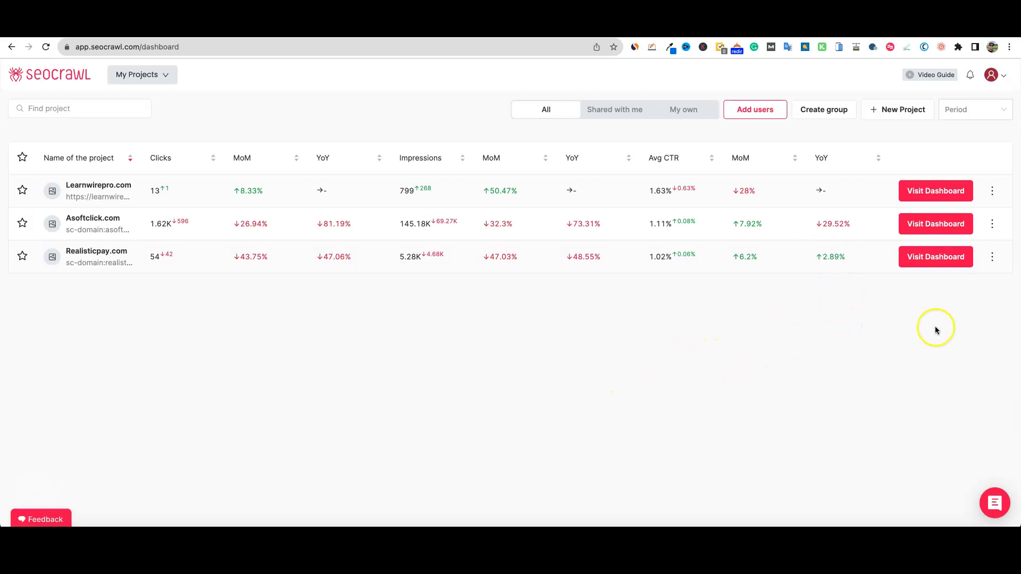
Open the Realisticpay.com project dashboard, dismiss its announcement and review the Clicks and Impressions charts
left_click(913, 256)
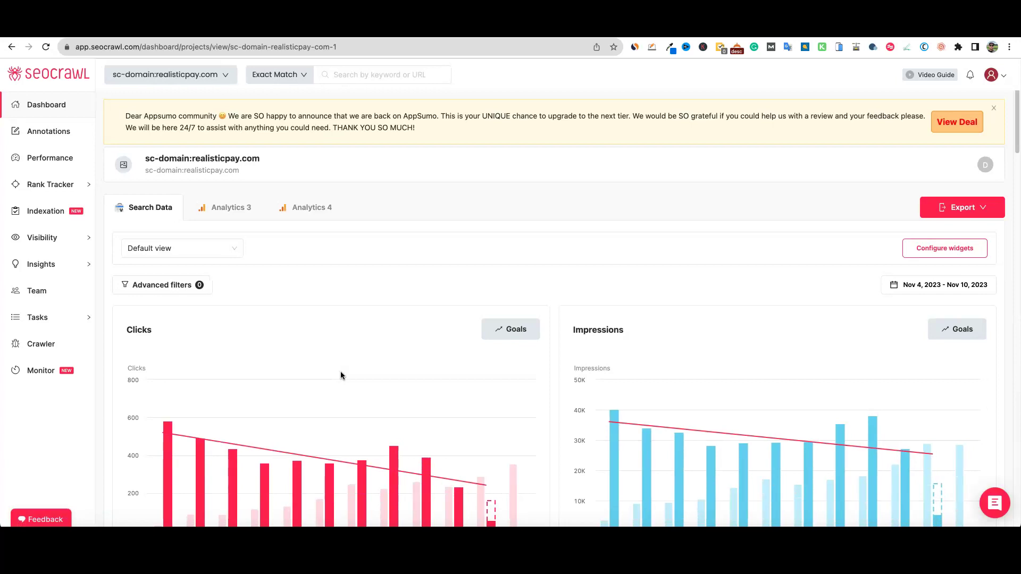
left_click(996, 109)
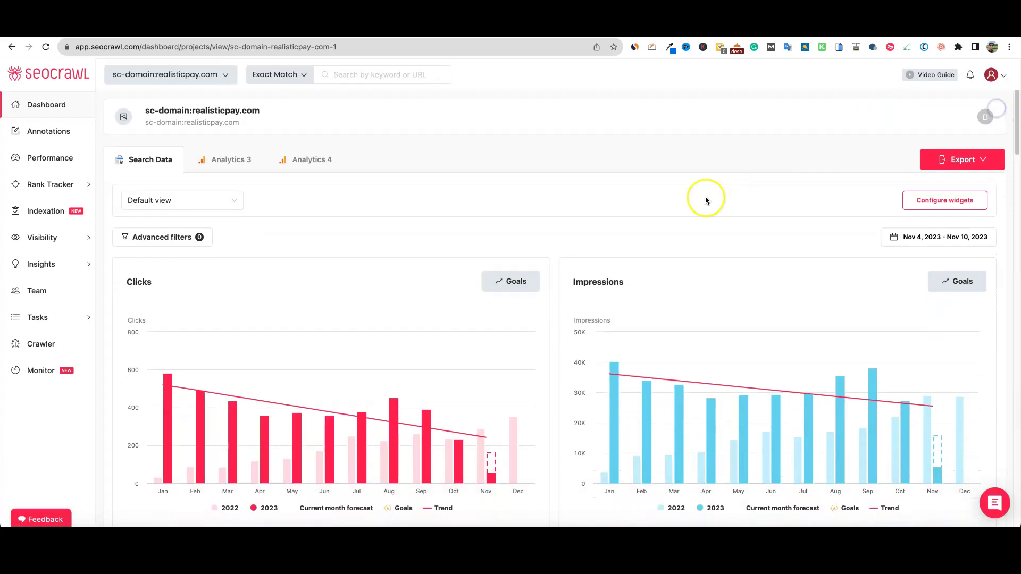
scroll(346, 247, "down", 1)
scroll(353, 247, "down", 3)
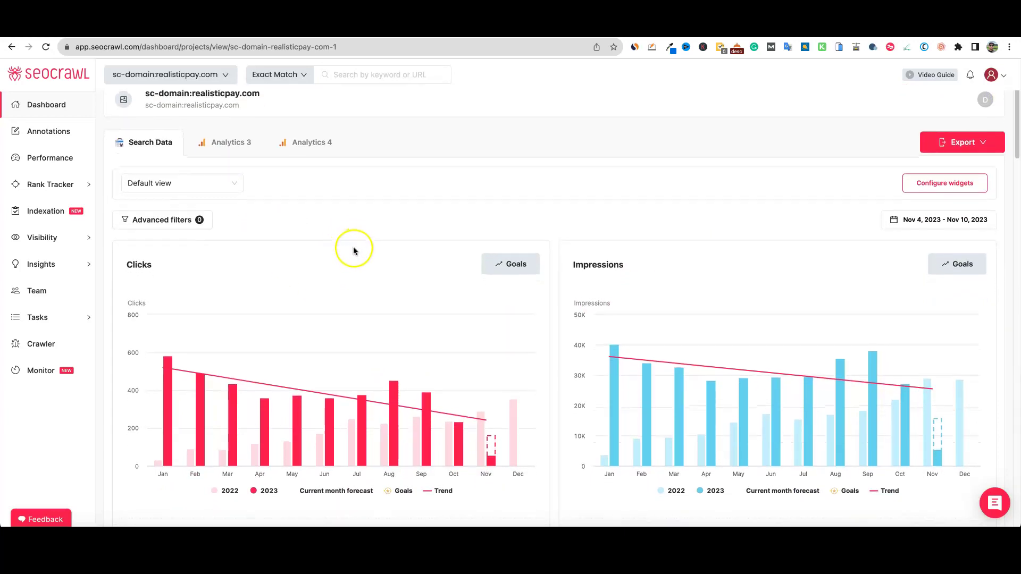
scroll(346, 245, "down", 2)
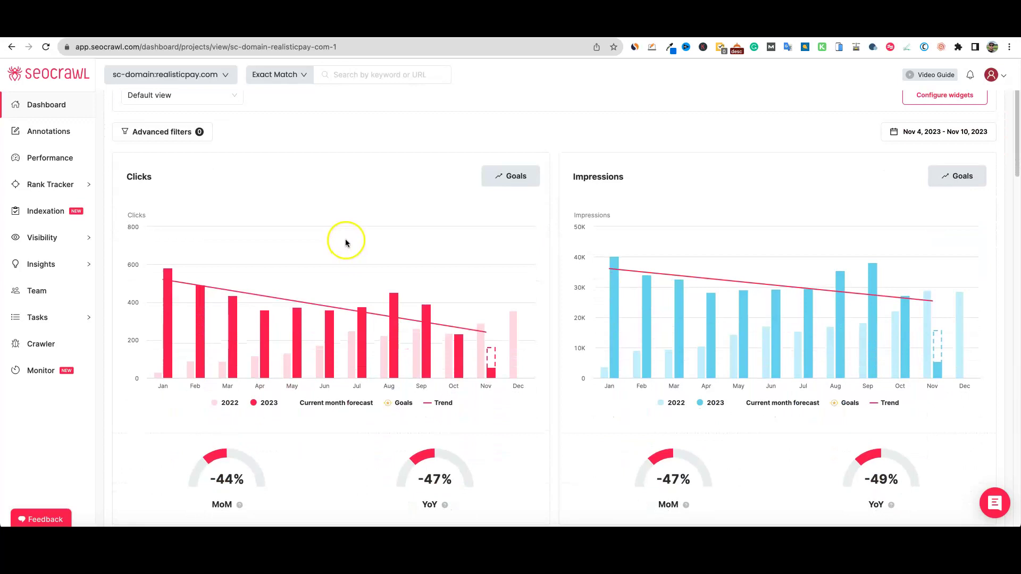
scroll(278, 464, "down", 1)
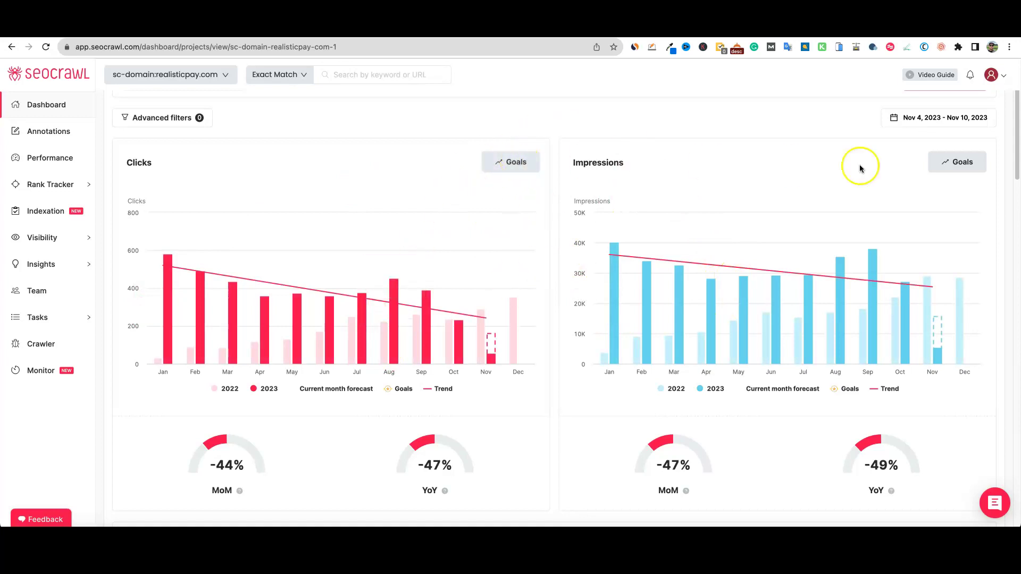
Check the dashboard's date range and comparison options, and look over the Performance section's period figures and clicks chart
left_click(911, 122)
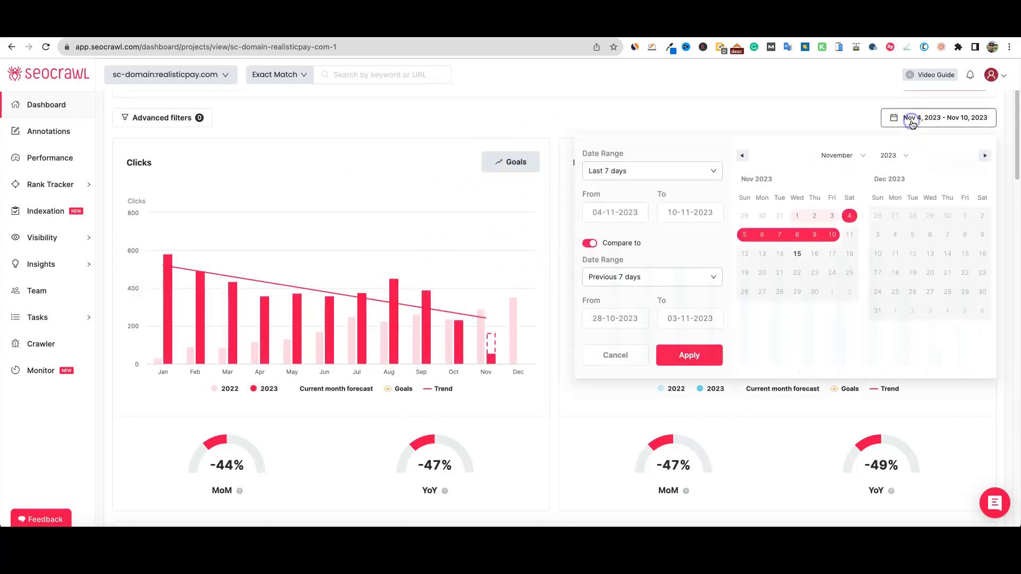
left_click(686, 107)
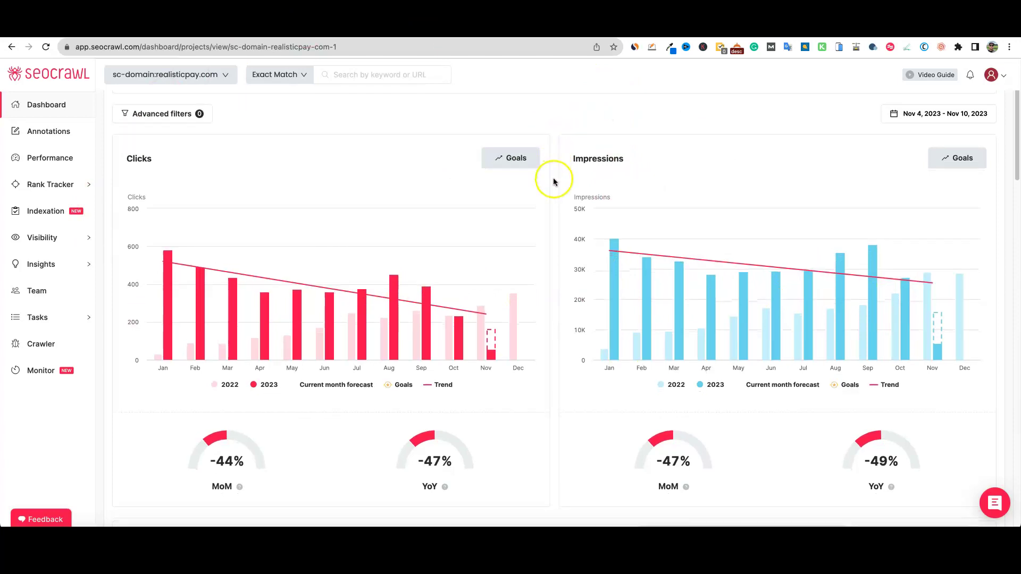
scroll(555, 183, "down", 3)
scroll(558, 196, "down", 3)
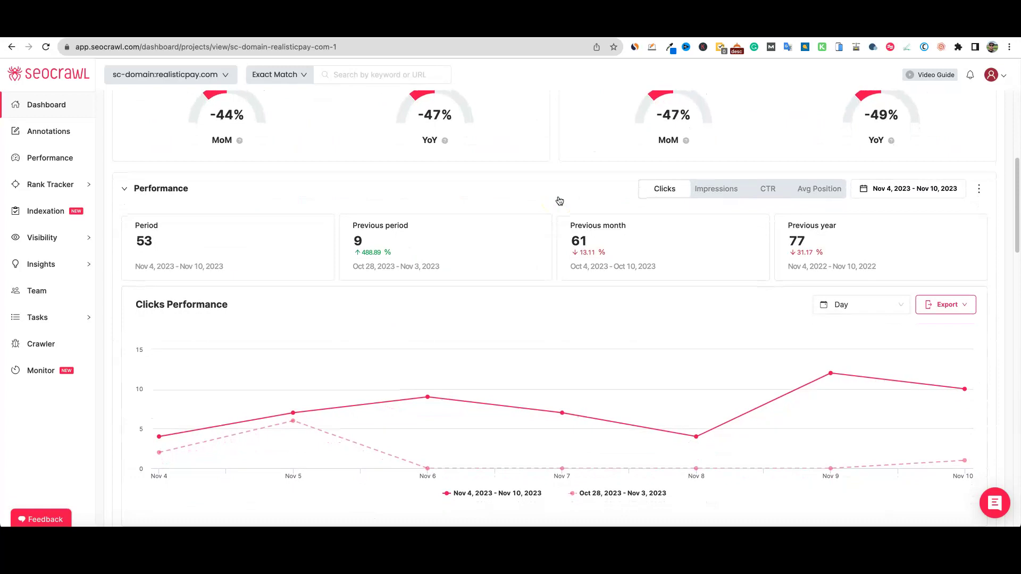
scroll(559, 201, "down", 2)
scroll(560, 200, "up", 1)
scroll(560, 199, "up", 2)
scroll(558, 199, "down", 2)
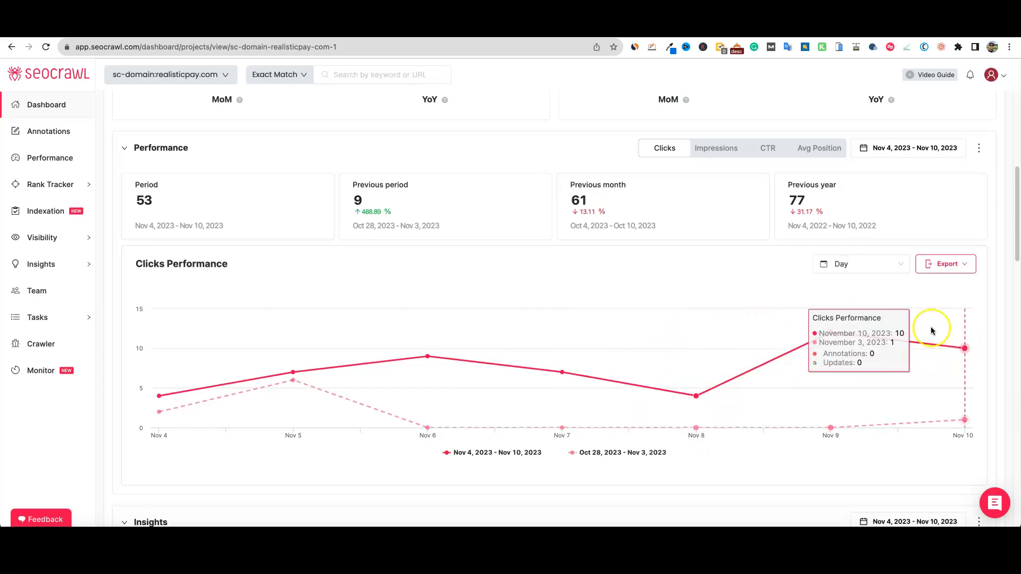
Group the Clicks Performance chart by Week and inspect its data points
left_click(898, 265)
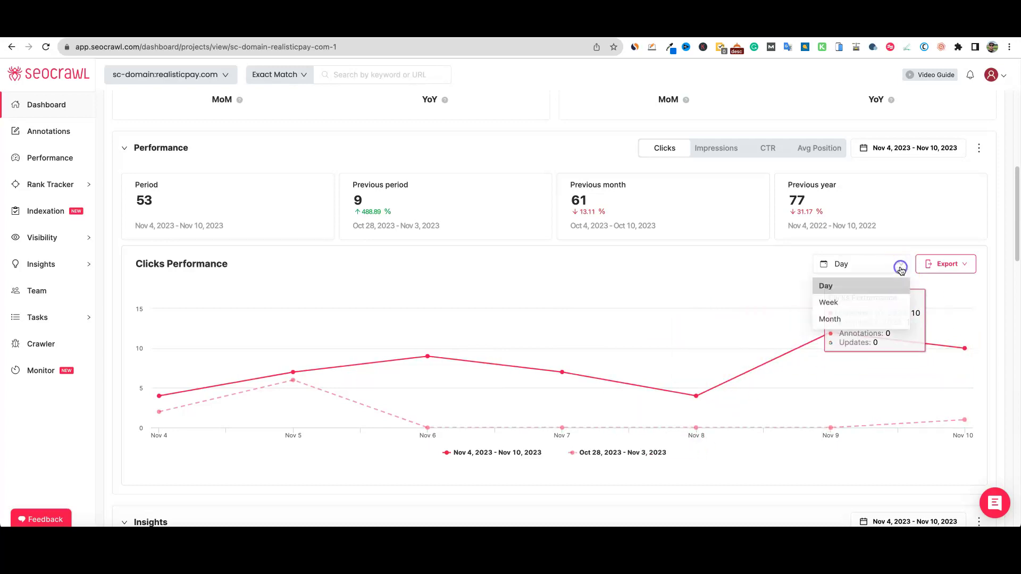
left_click(846, 306)
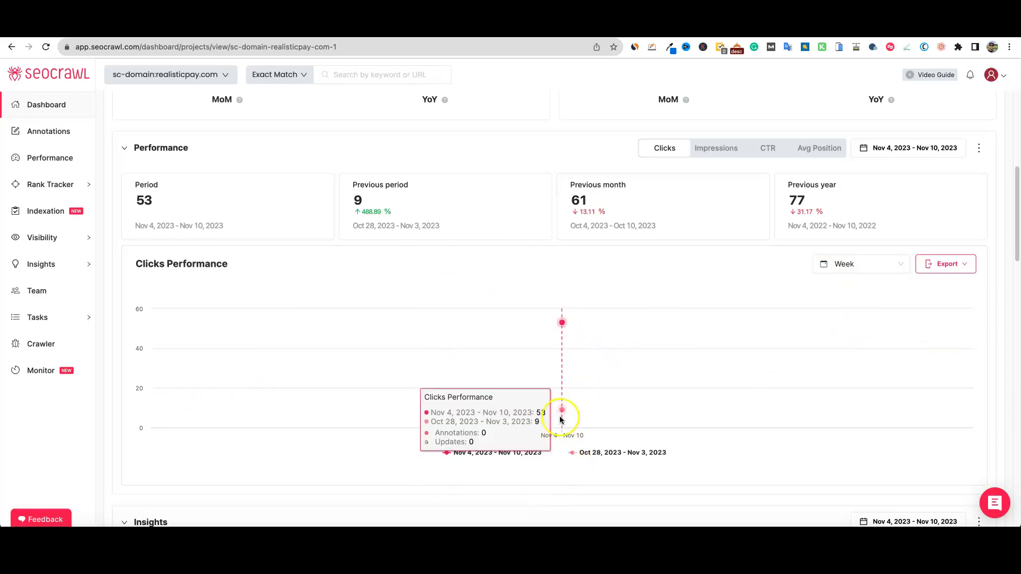
scroll(611, 404, "down", 3)
scroll(610, 403, "up", 3)
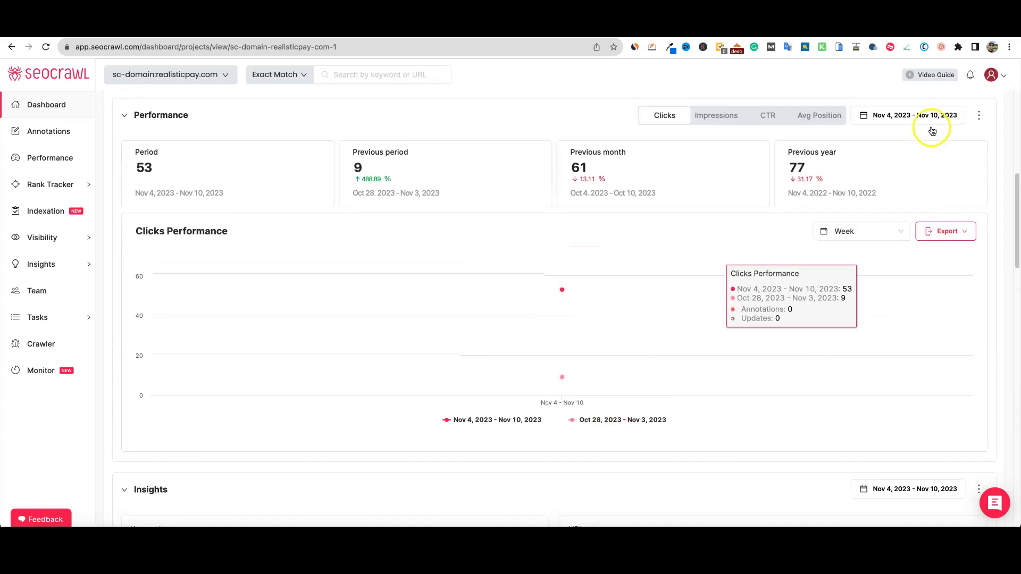
Set the Performance section's date range to Jan 1, 2023 - Nov 4, 2023
left_click(934, 116)
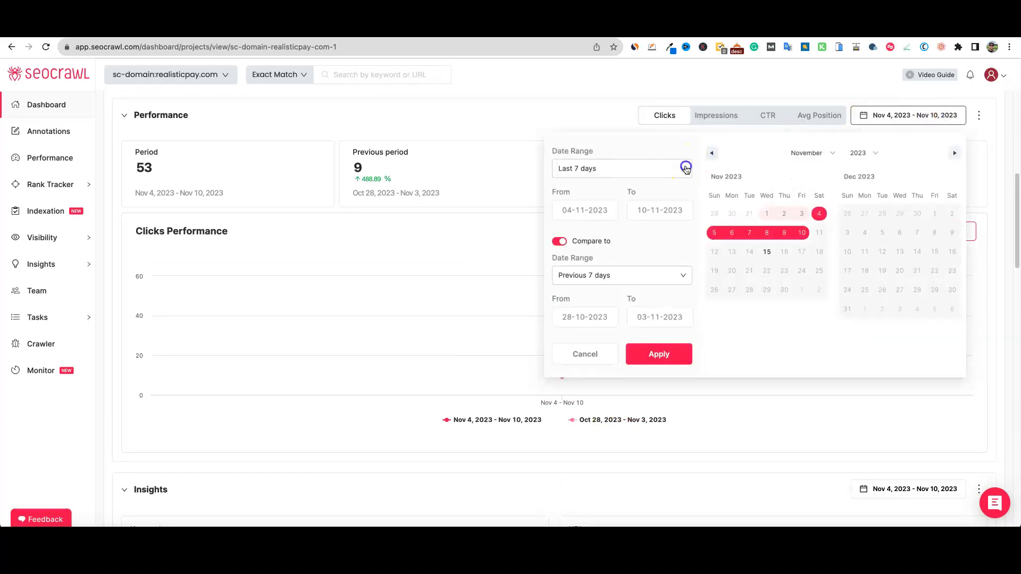
left_click(685, 168)
left_click(569, 242)
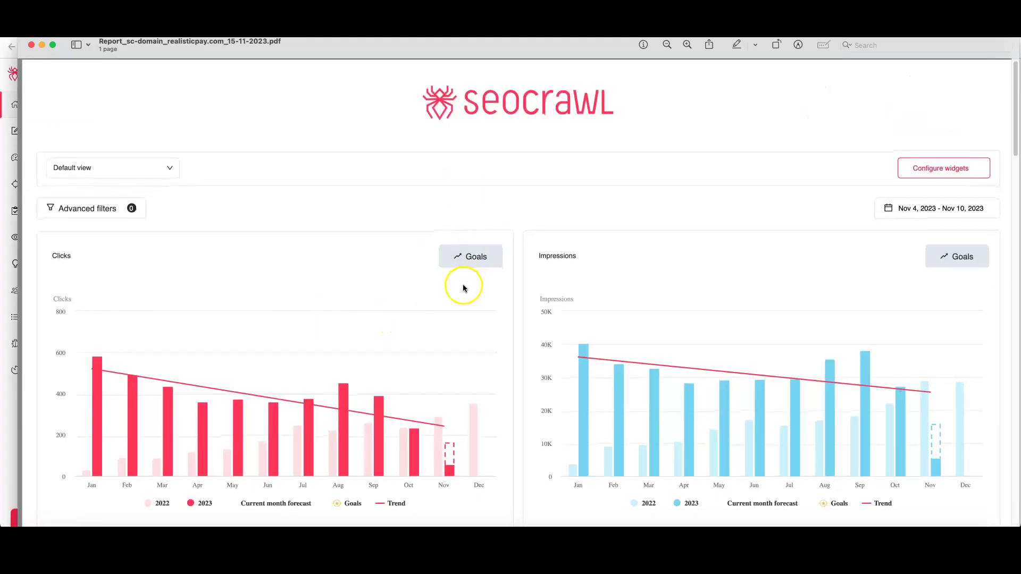
Look through the exported PDF report for realisticpay.com down to its Performance section and return to the browser dashboard
scroll(525, 289, "down", 3)
scroll(526, 289, "down", 10)
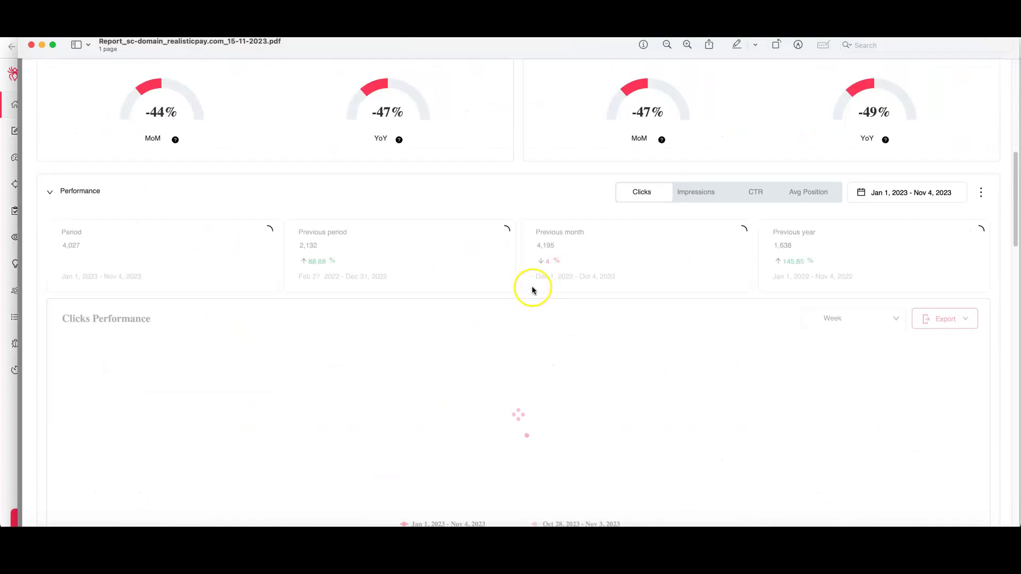
key("super+Tab")
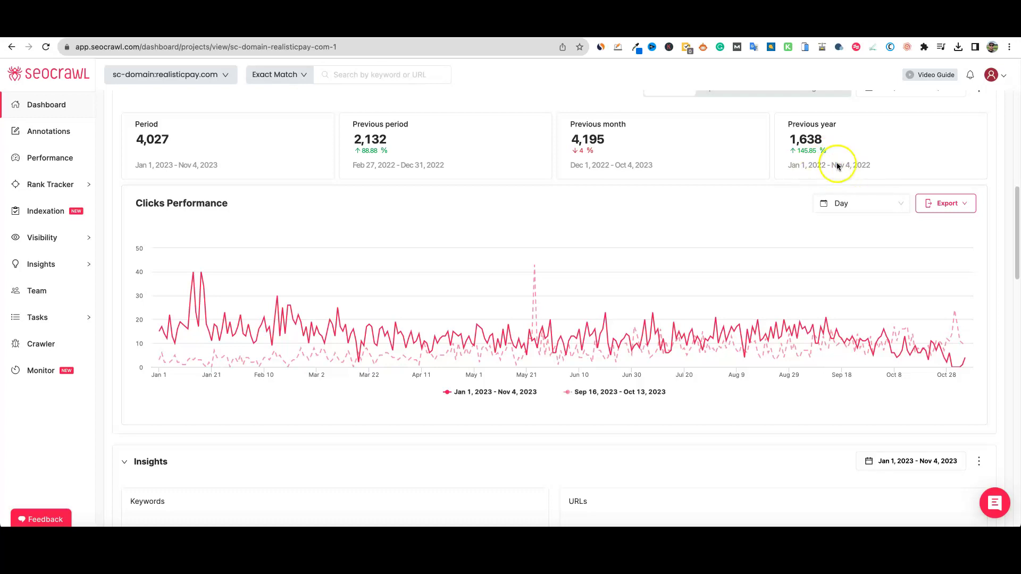
Group the Clicks Performance chart by Week, and switch the grouping to Month
left_click(893, 205)
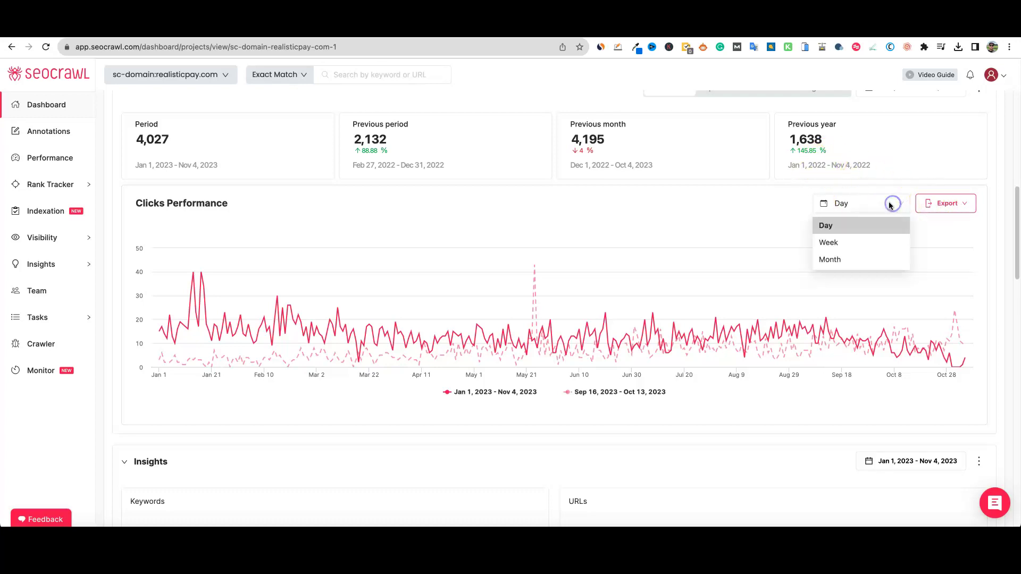
left_click(838, 242)
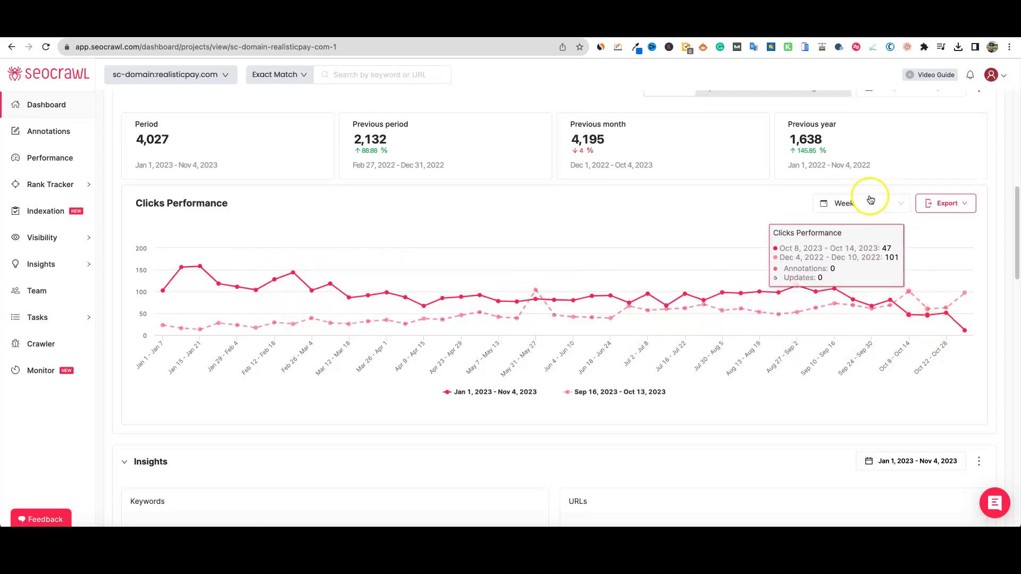
left_click(893, 205)
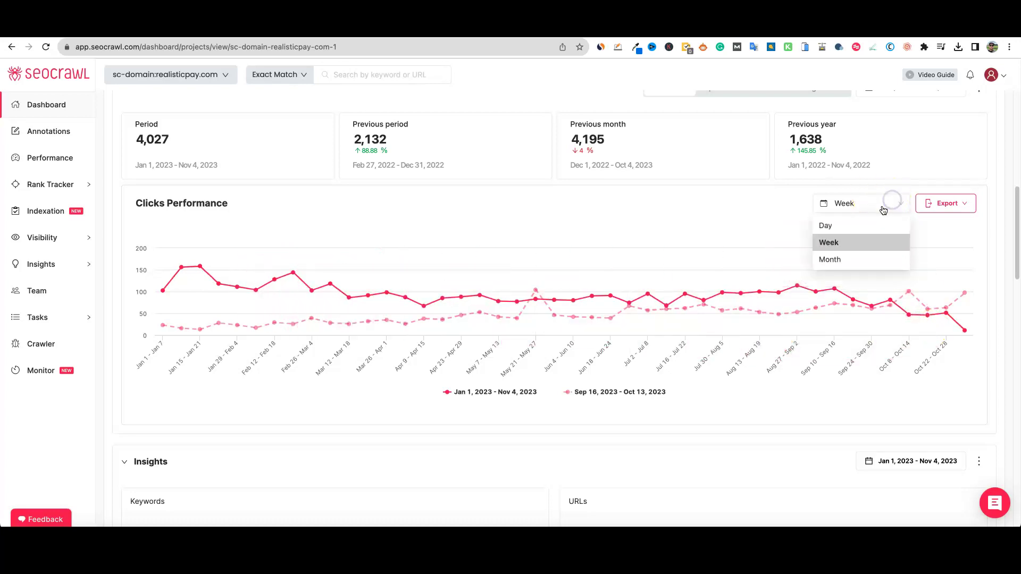
left_click(870, 263)
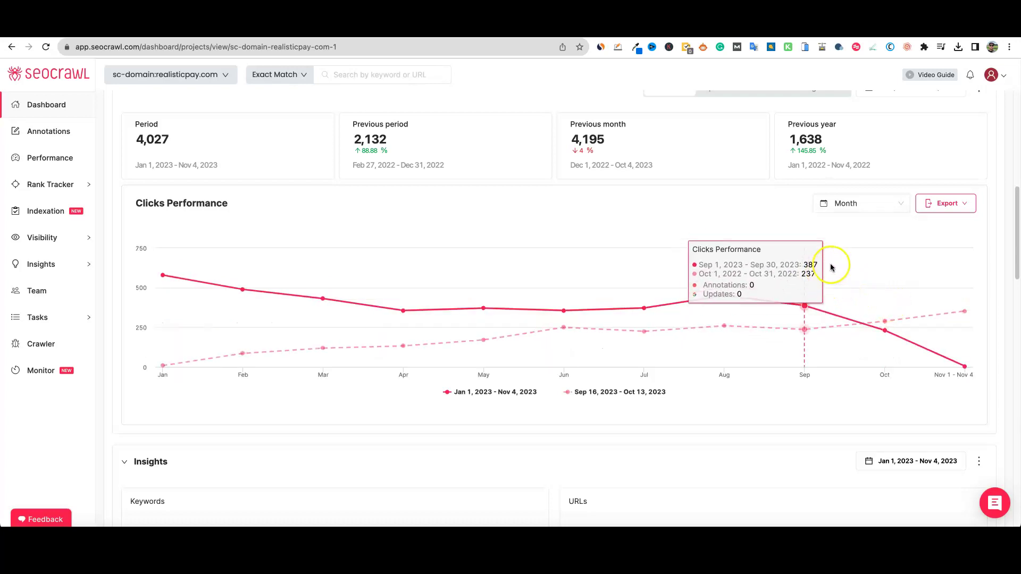
Inspect the monthly Clicks Performance data points, comparing January's clicks with the comparison period and checking other months
left_click(169, 280)
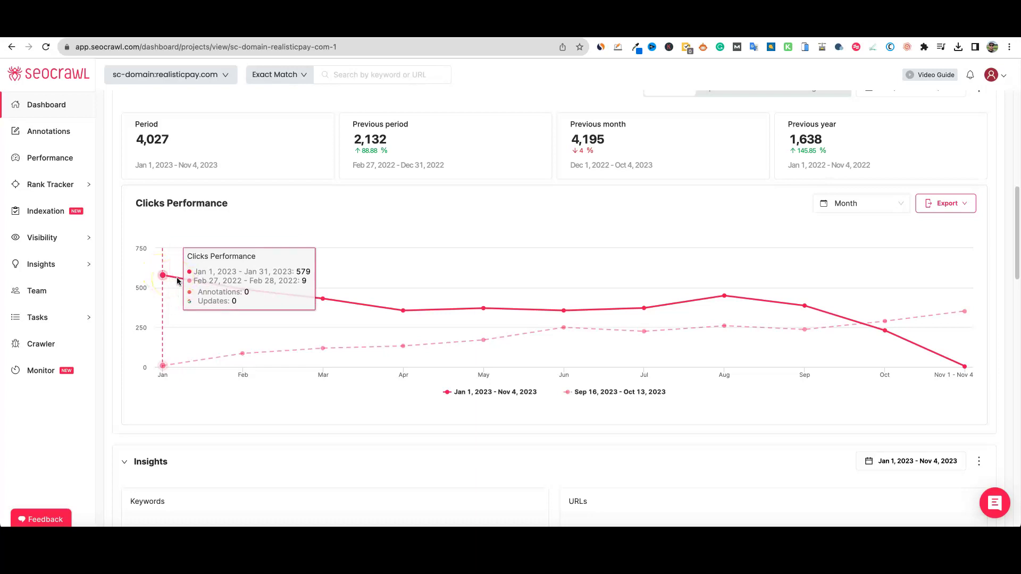
left_click(167, 369)
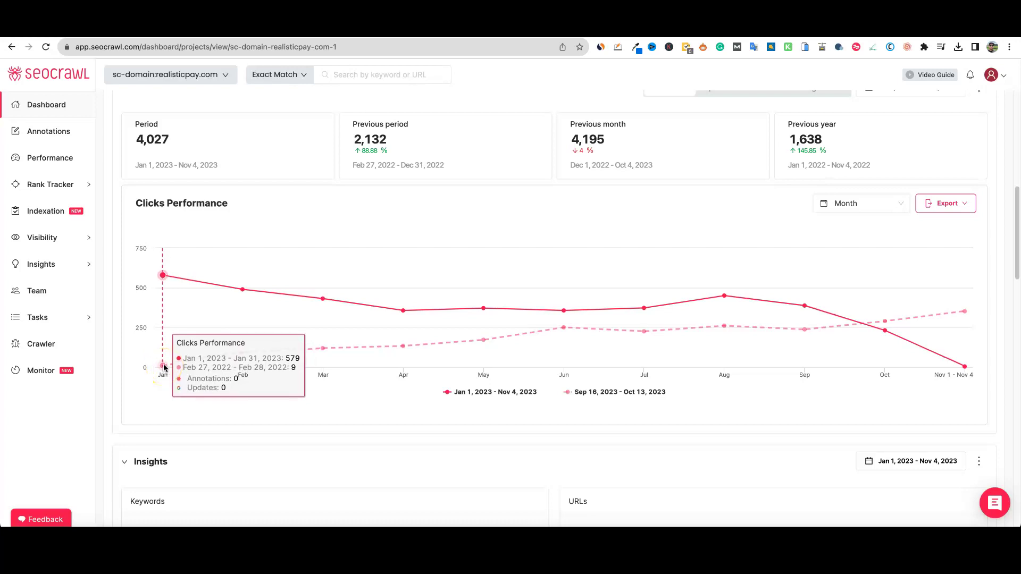
left_click(161, 276)
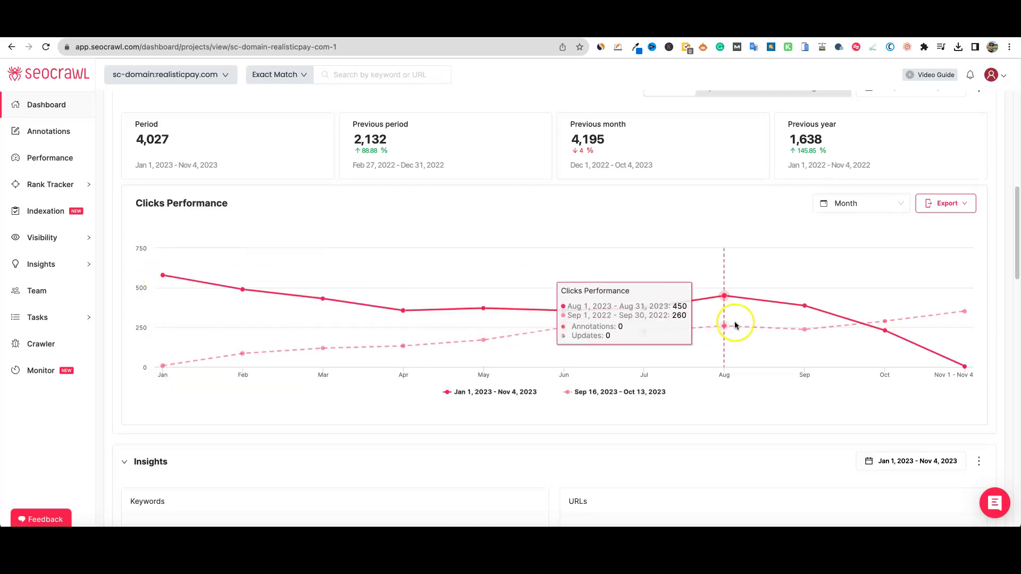
scroll(672, 334, "down", 1)
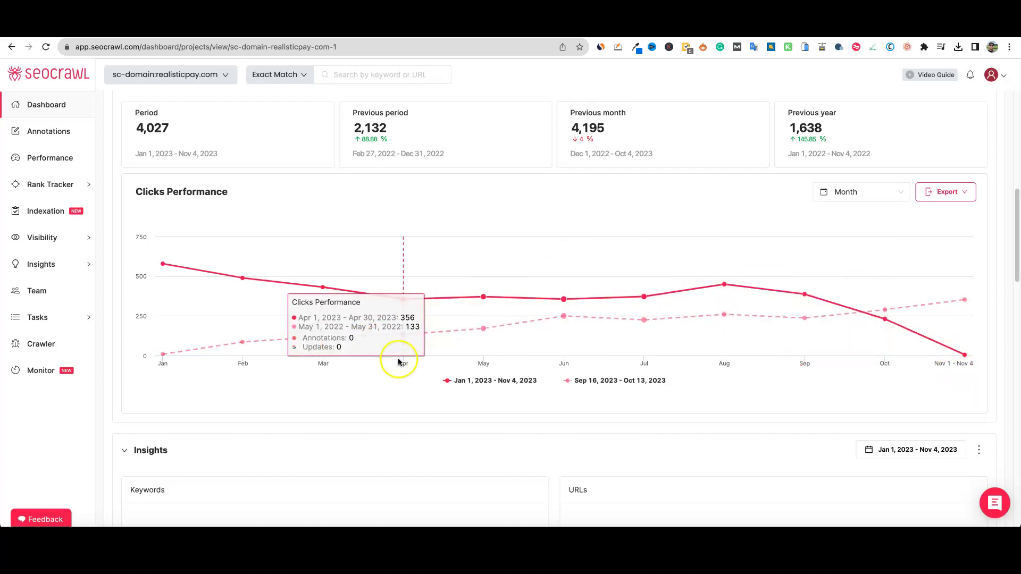
Review the Clicks Performance chart's grouping options and its monthly data points for May and June, keeping the Month grouping
scroll(787, 341, "down", 4)
scroll(788, 319, "up", 5)
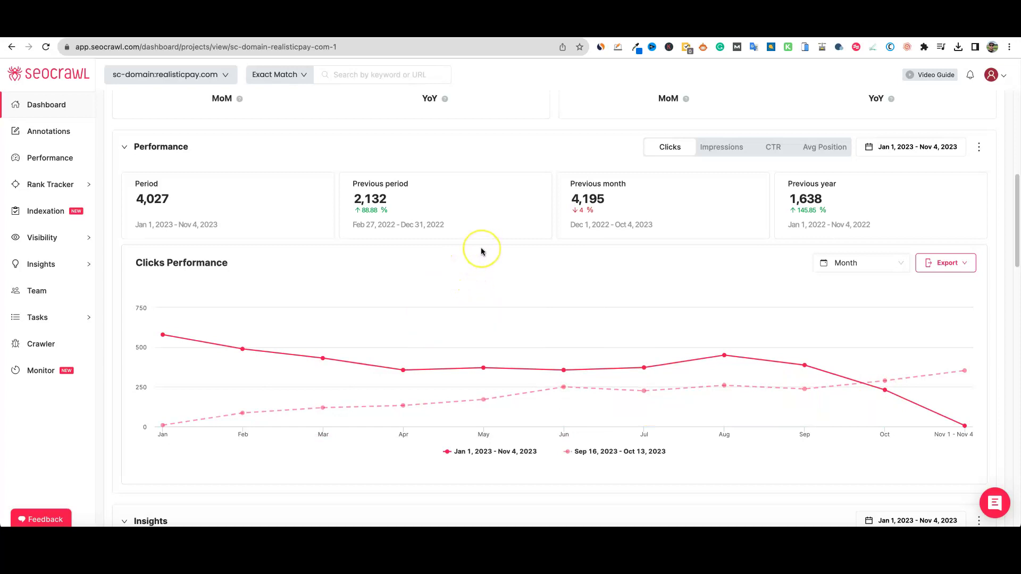
left_click(863, 271)
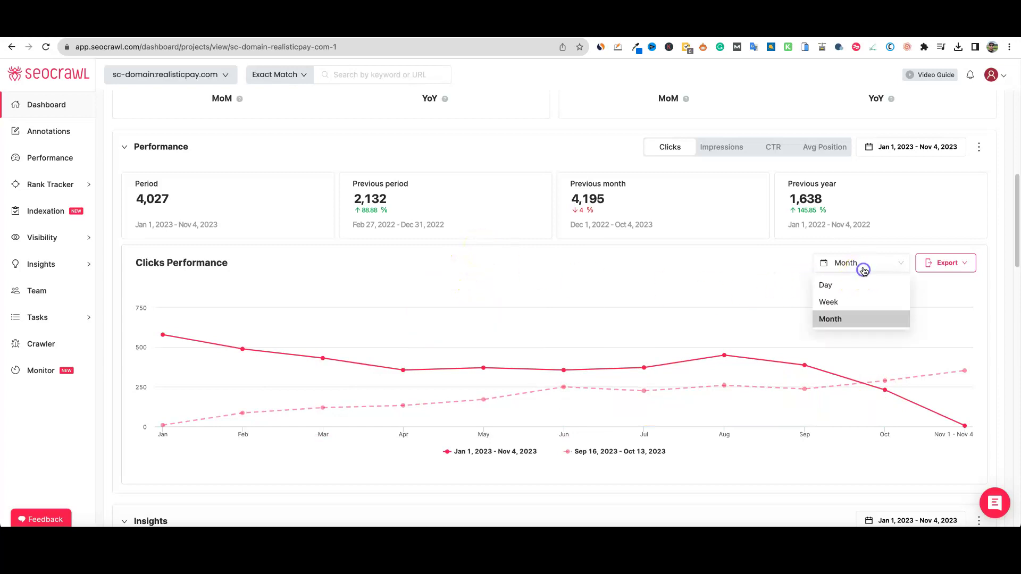
left_click(510, 233)
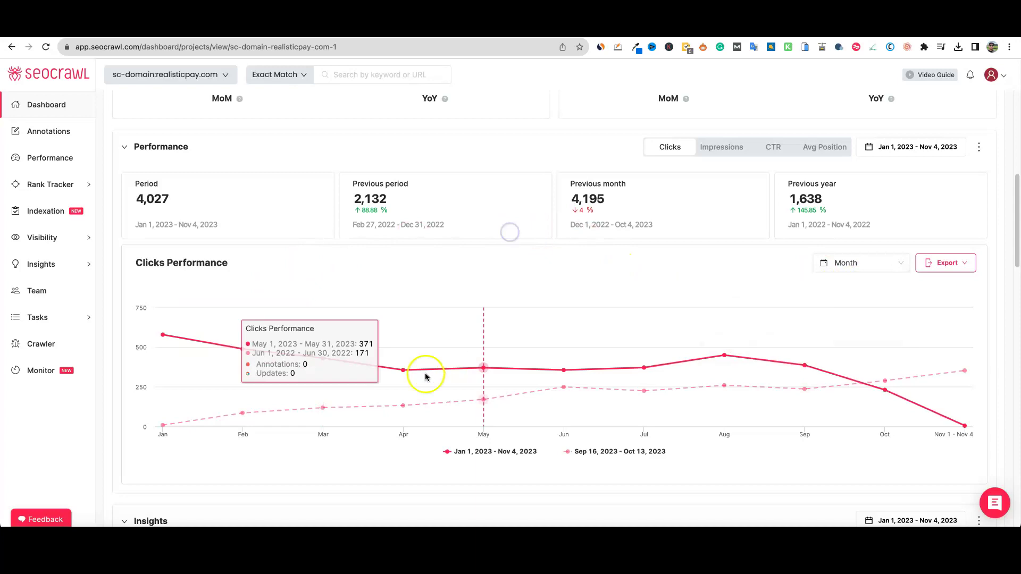
scroll(588, 297, "down", 3)
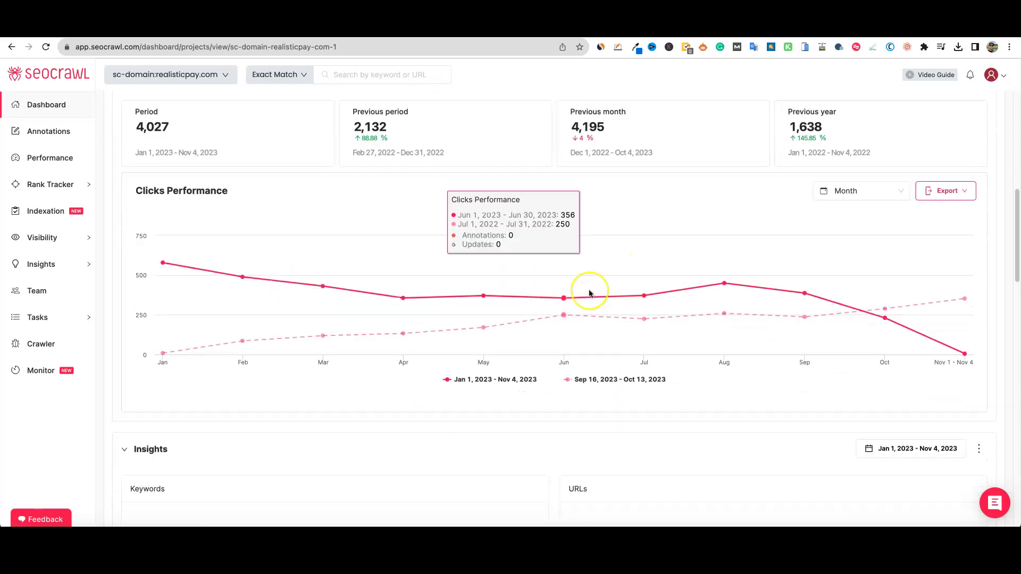
mouse_move(589, 294)
scroll(589, 319, "down", 1)
left_click(589, 332)
scroll(588, 330, "down", 1)
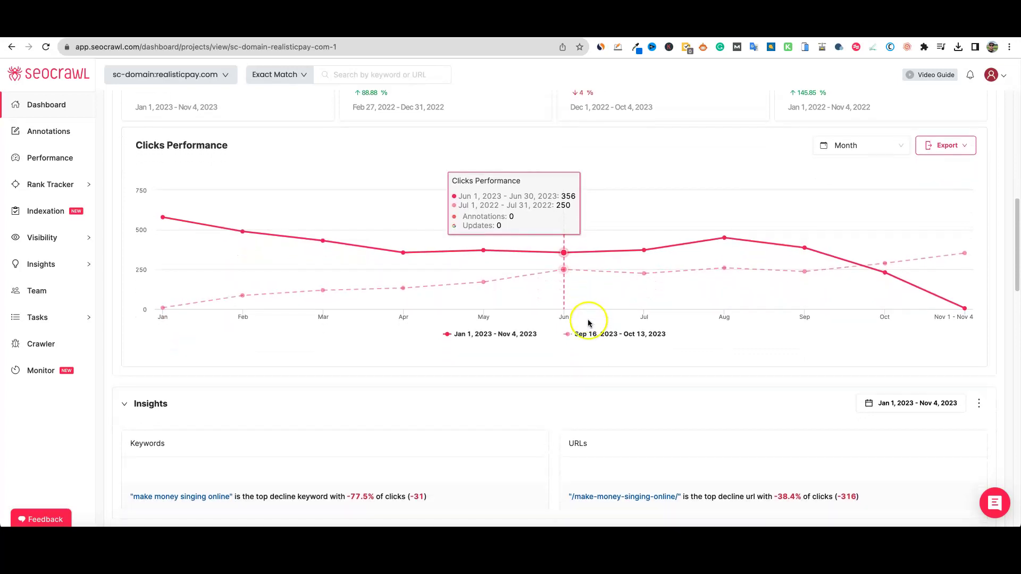
Read the Insights section's keyword and URL summaries, highlighting the statement about the top decline keyword
scroll(596, 333, "down", 2)
scroll(608, 339, "down", 5)
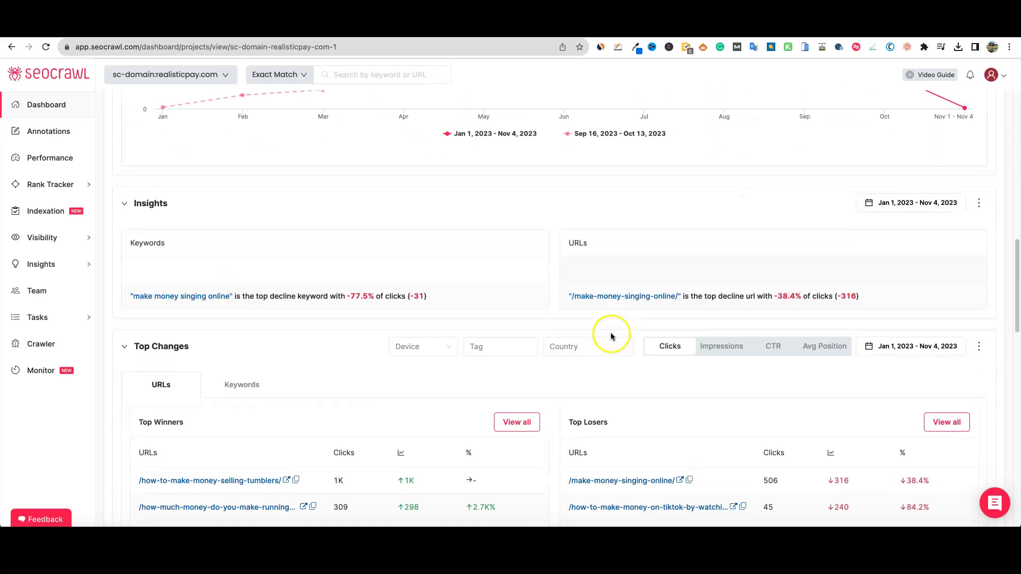
scroll(548, 307, "down", 1)
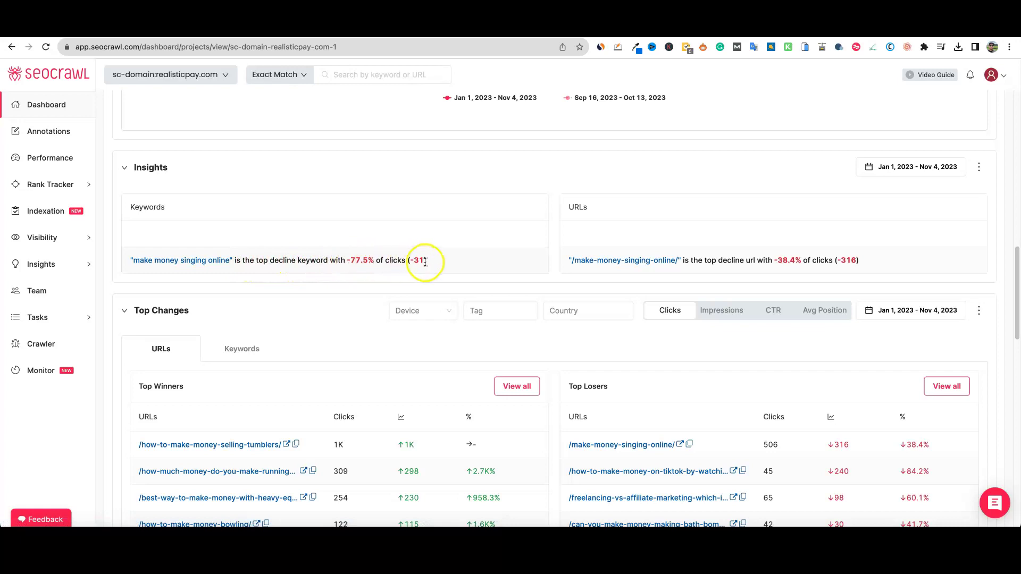
triple_click(298, 254)
left_click(186, 250)
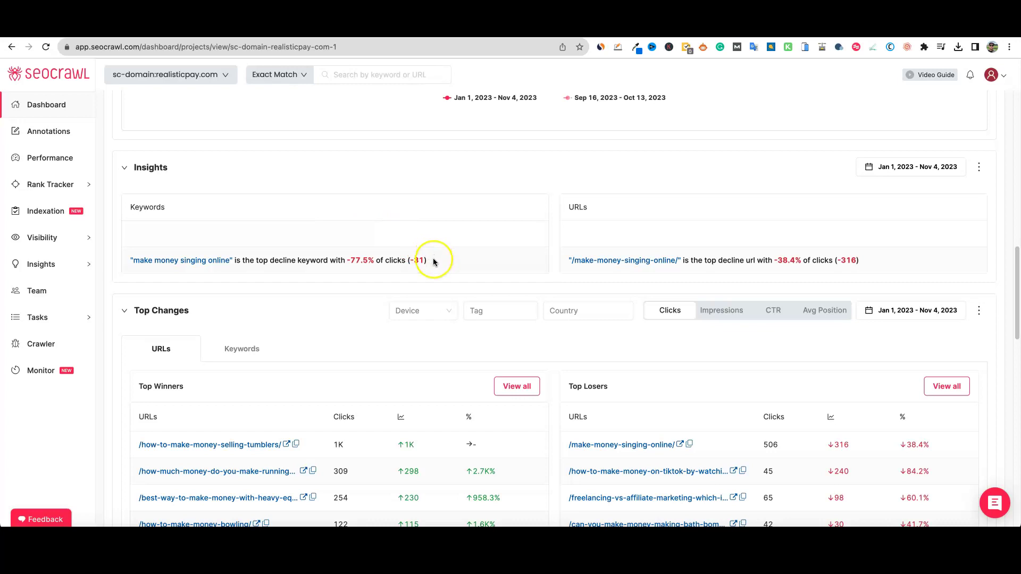
left_click(174, 274)
left_click_drag(122, 266, 121, 249)
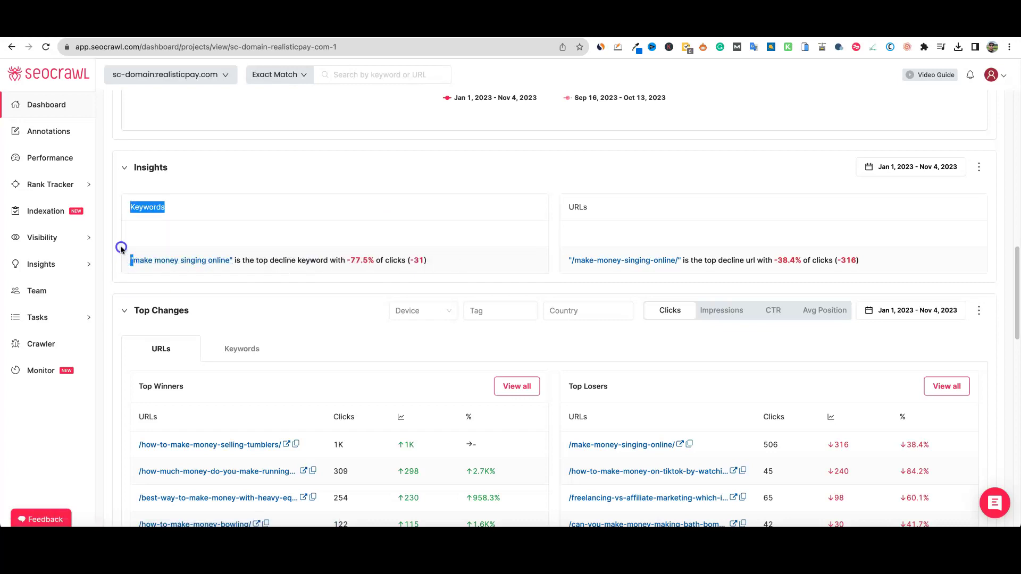
left_click(126, 242)
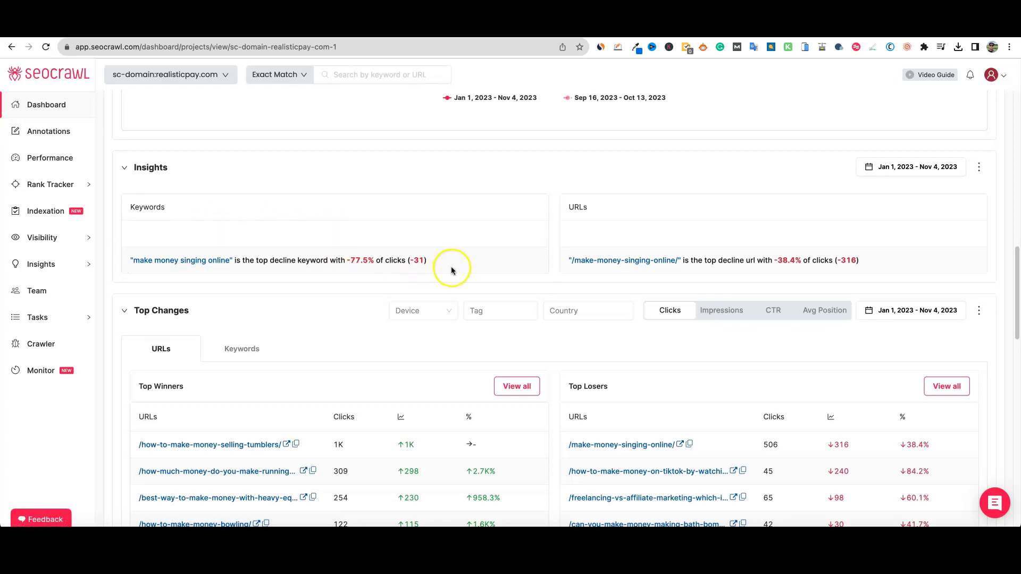
left_click_drag(419, 262, 121, 260)
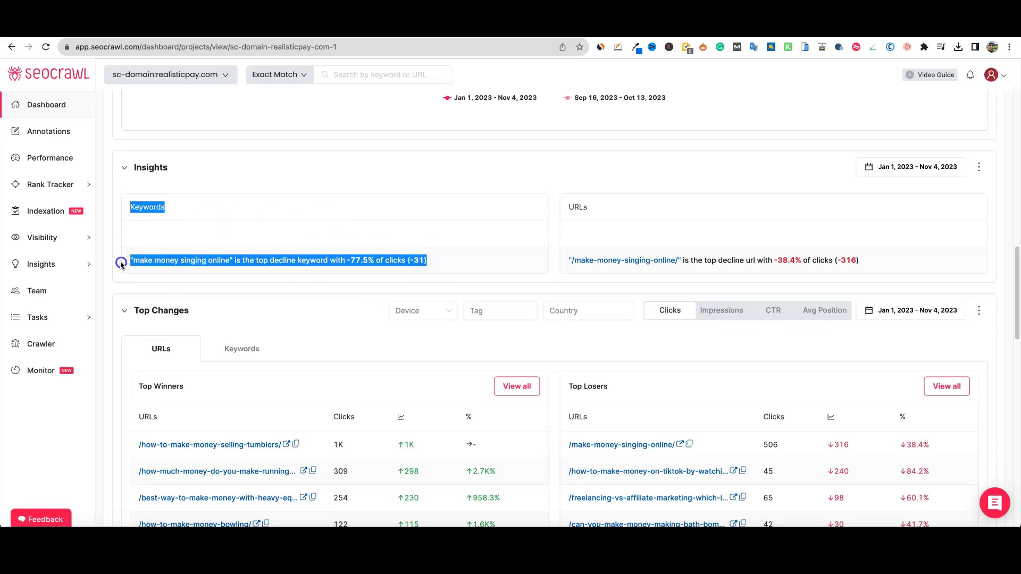
left_click(346, 212)
left_click(473, 238)
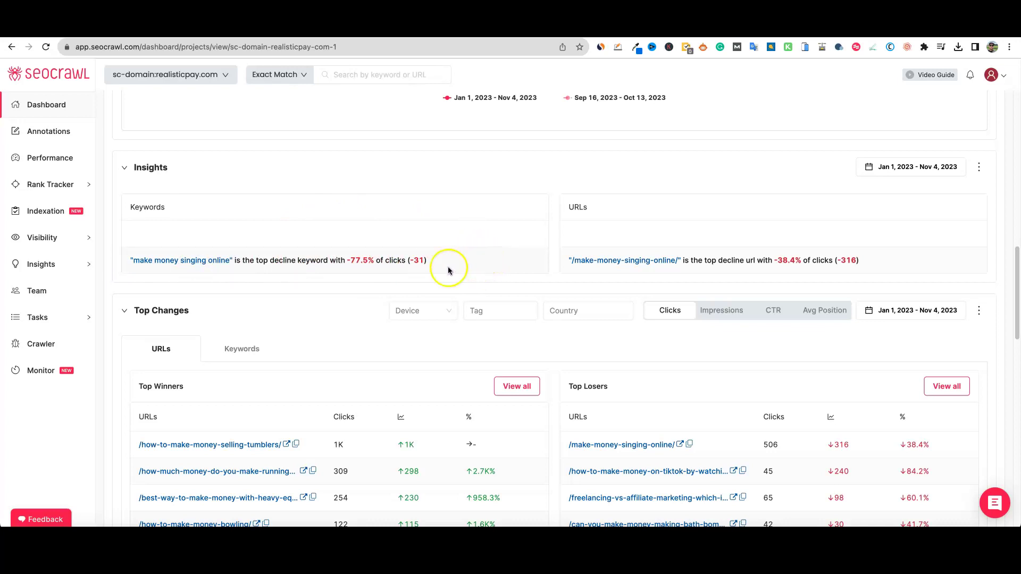
left_click_drag(119, 267, 438, 232)
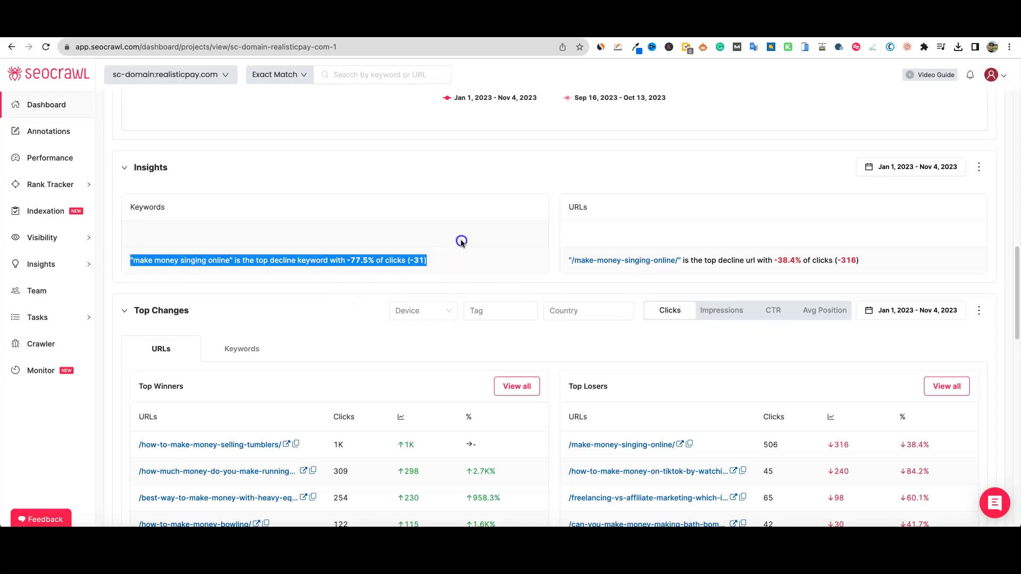
left_click(461, 242)
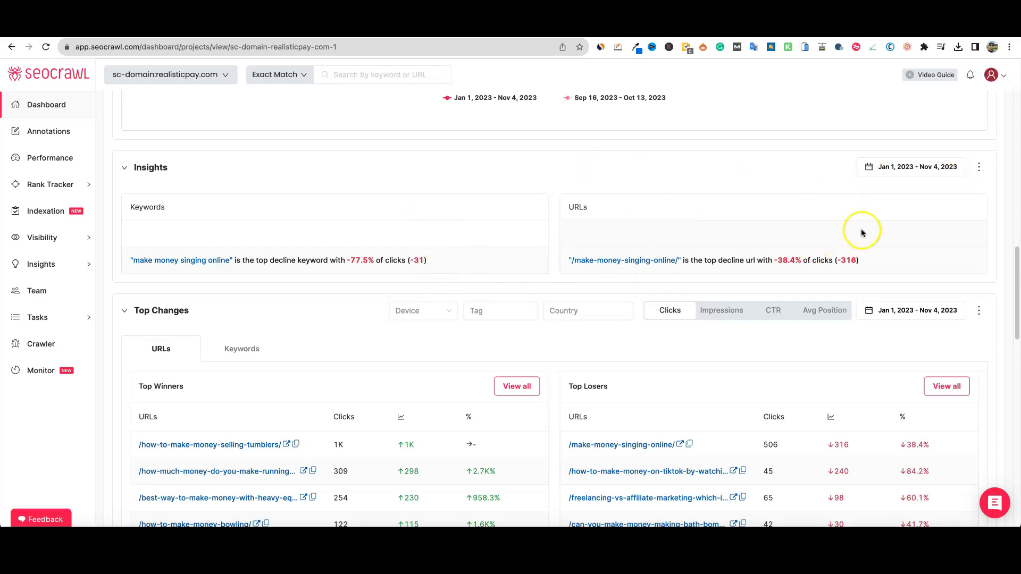
Set the Insights section's date range to Last 28 days and apply it
left_click(943, 175)
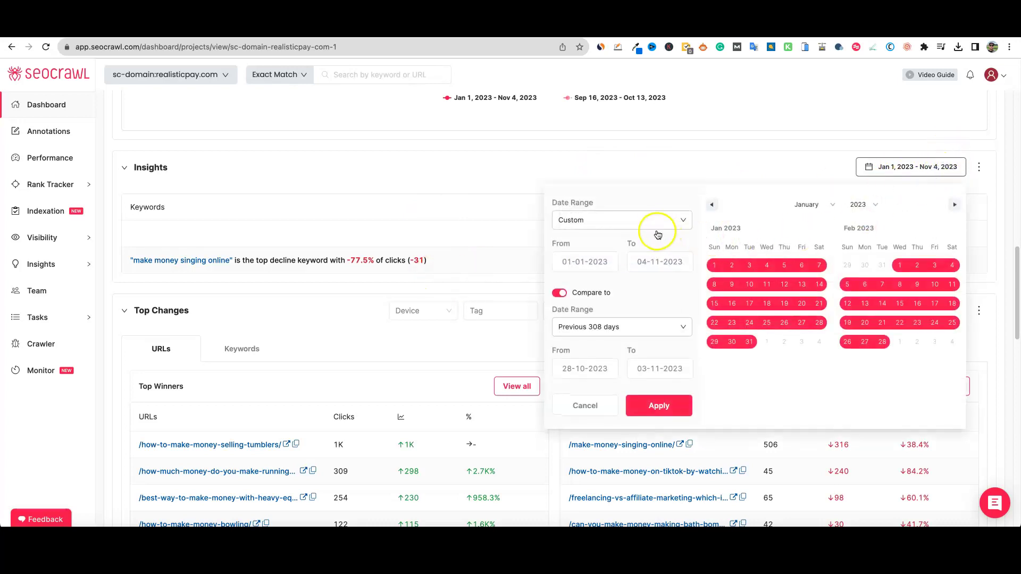
left_click(660, 223)
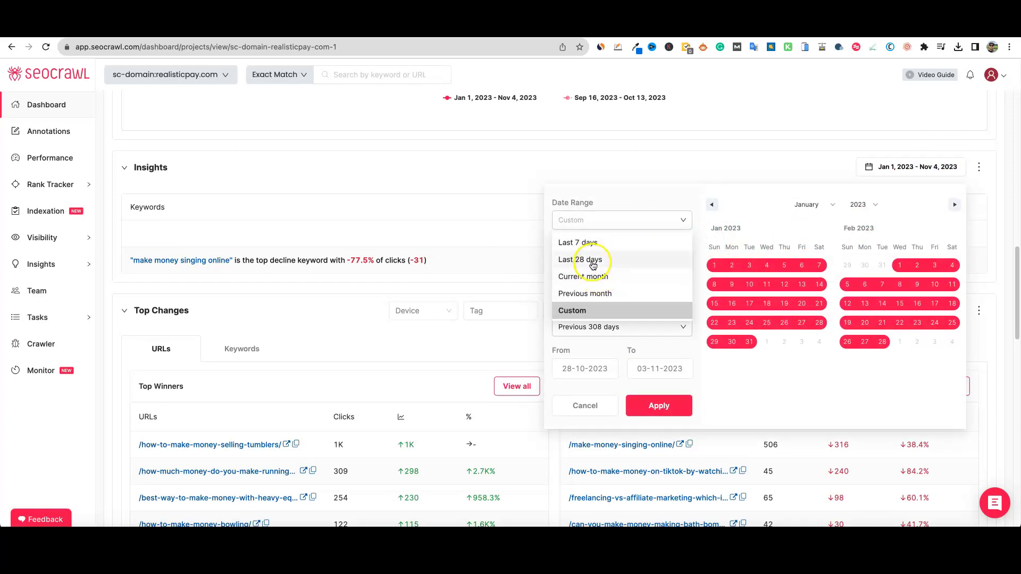
left_click(593, 264)
left_click(659, 406)
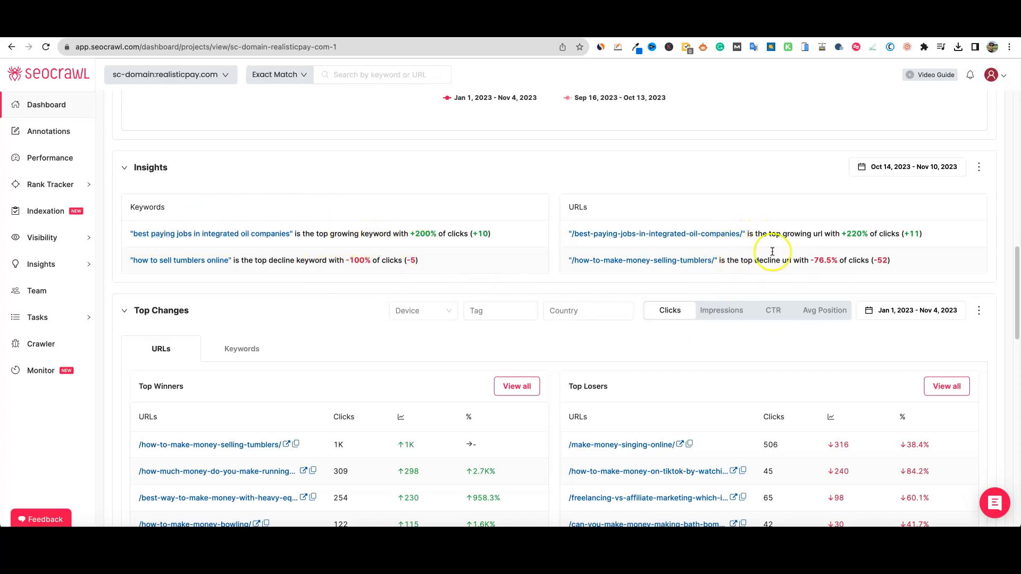
Look over the Top Changes URLs and switch the Top Performers section from Clicks to Impressions
scroll(410, 326, "down", 1)
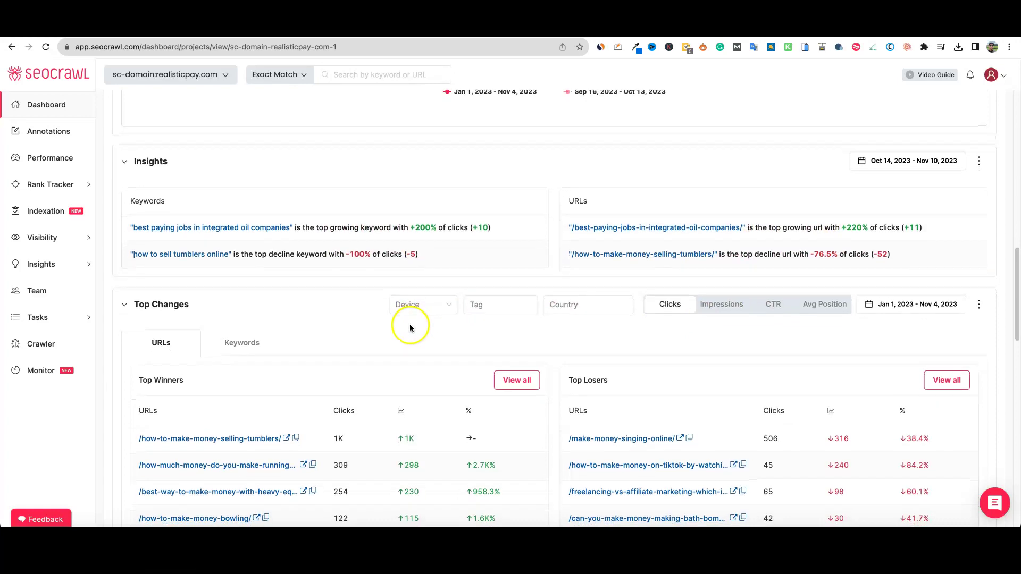
scroll(460, 325, "down", 5)
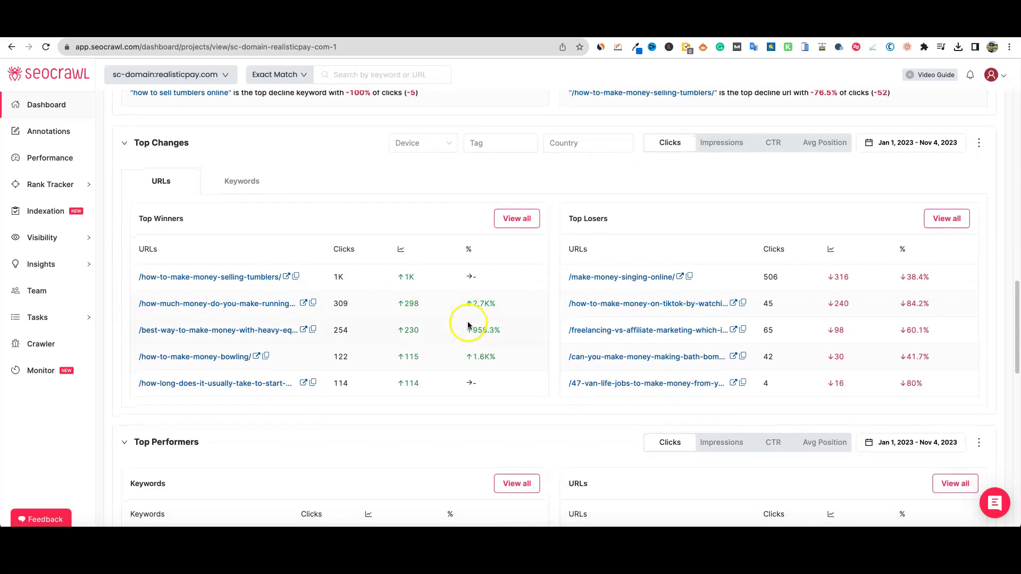
scroll(468, 320, "down", 1)
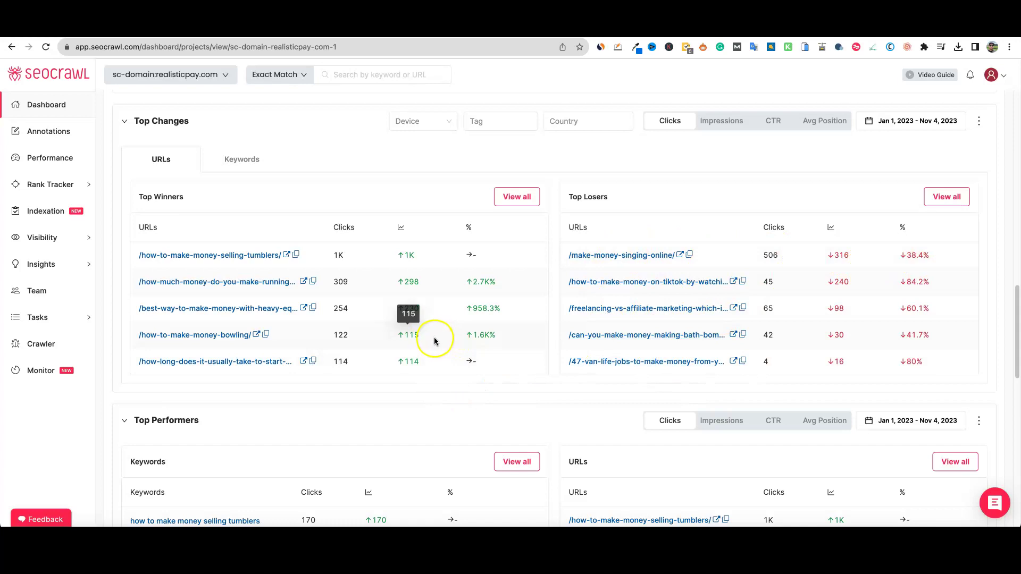
scroll(435, 340, "down", 5)
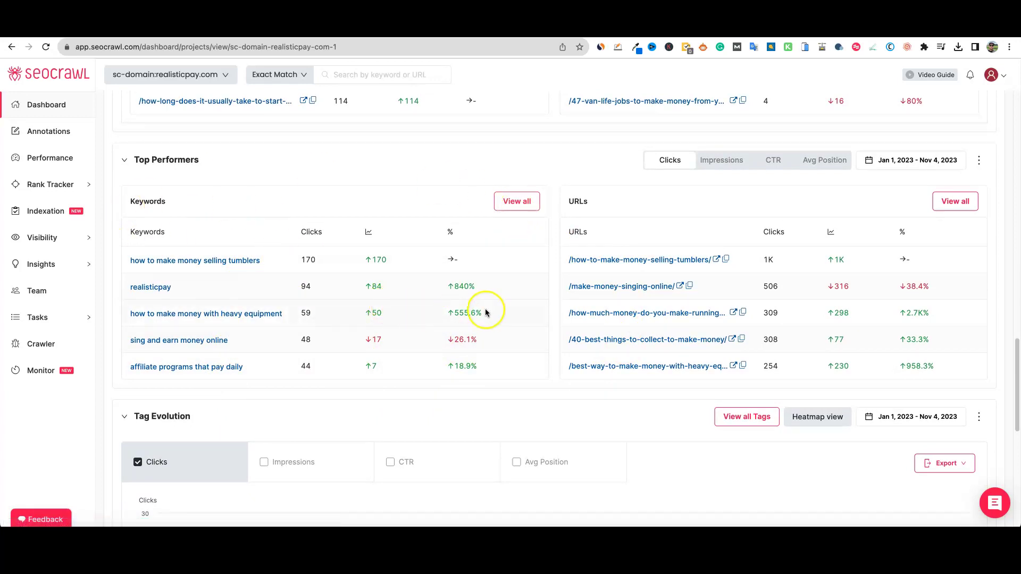
left_click(707, 162)
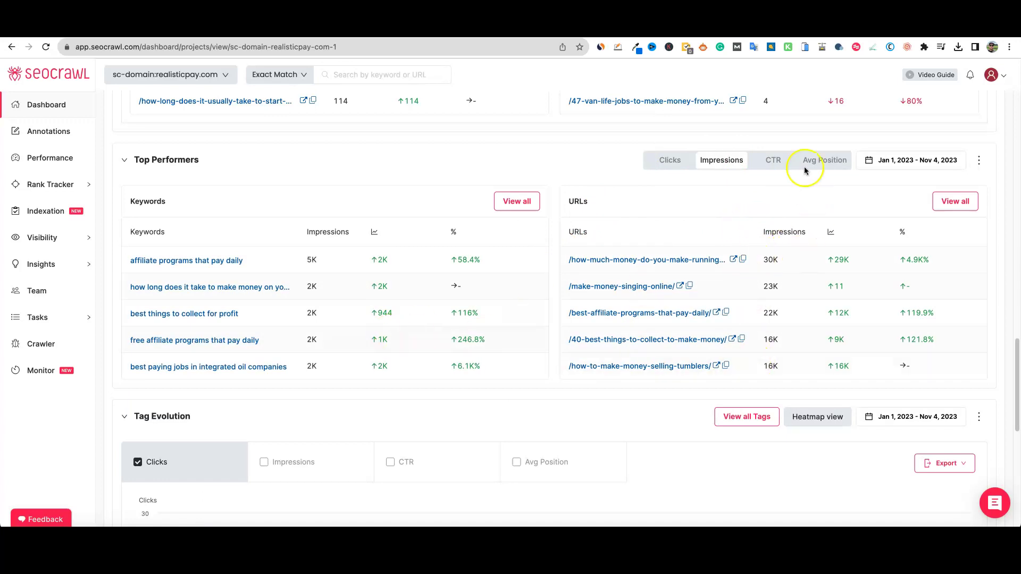
Inspect the Tag Evolution clicks chart and expand the Brand tag in the keywords table below it
scroll(380, 311, "down", 9)
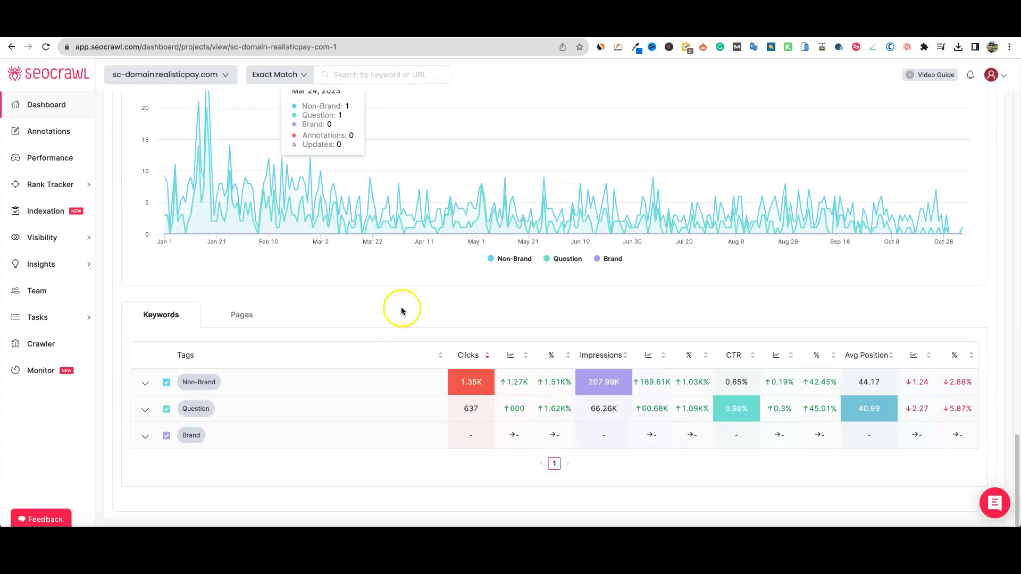
scroll(400, 311, "up", 3)
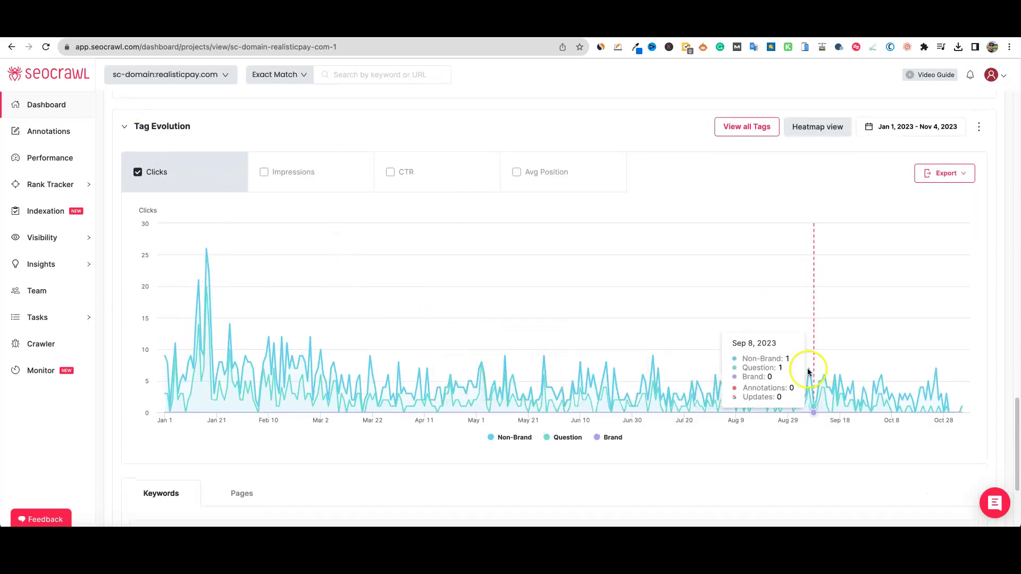
scroll(373, 451, "down", 3)
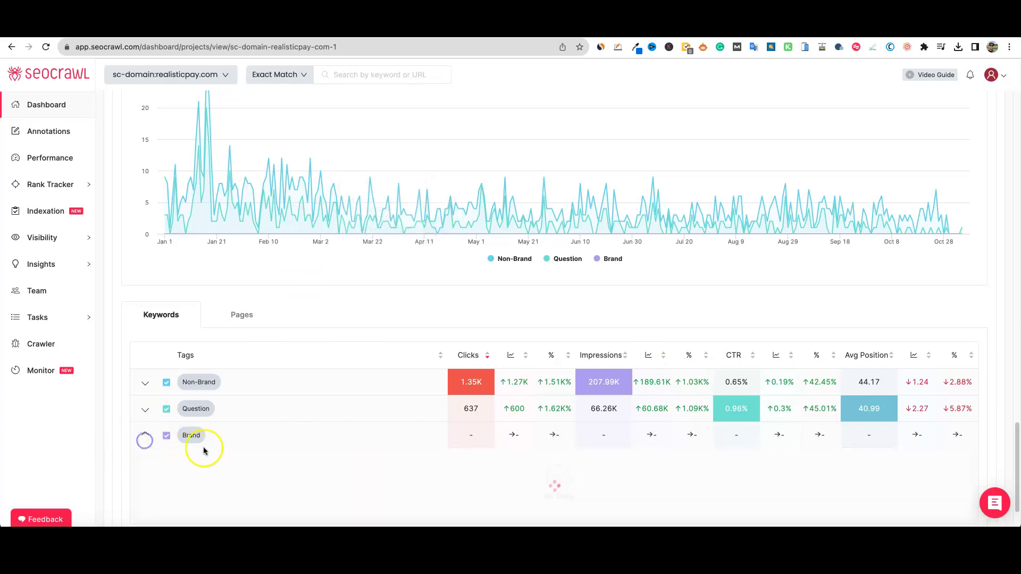
scroll(258, 455, "down", 2)
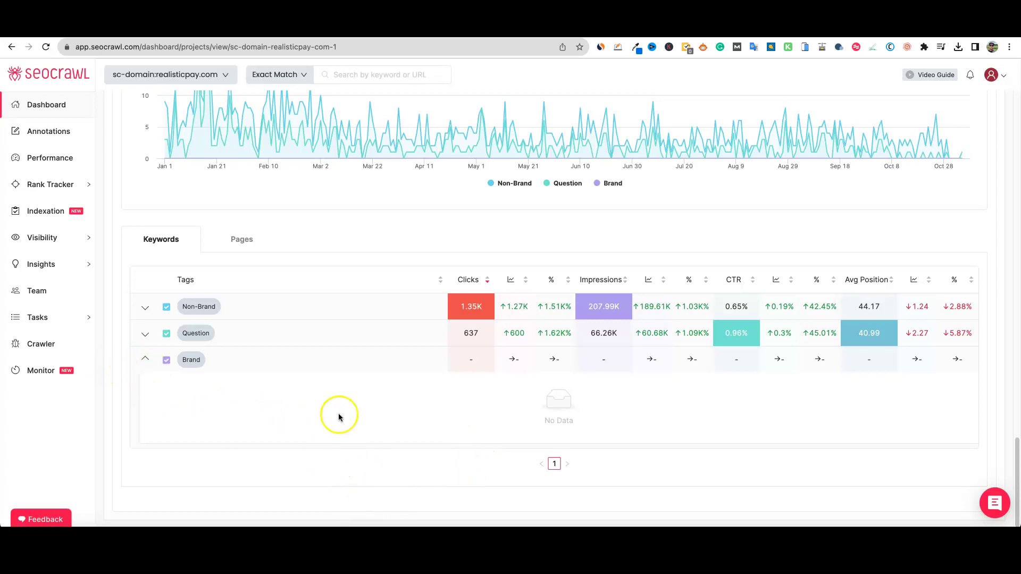
Collapse the Brand tag and expand the Non-Brand tag to examine its keywords' clicks, impressions, CTR and average position
left_click(144, 362)
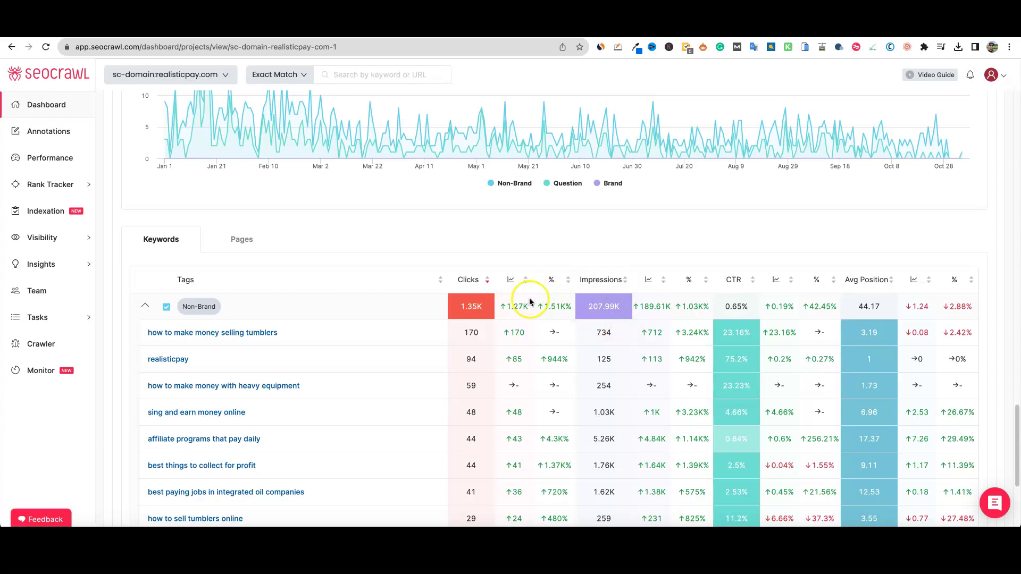
scroll(489, 345, "down", 1)
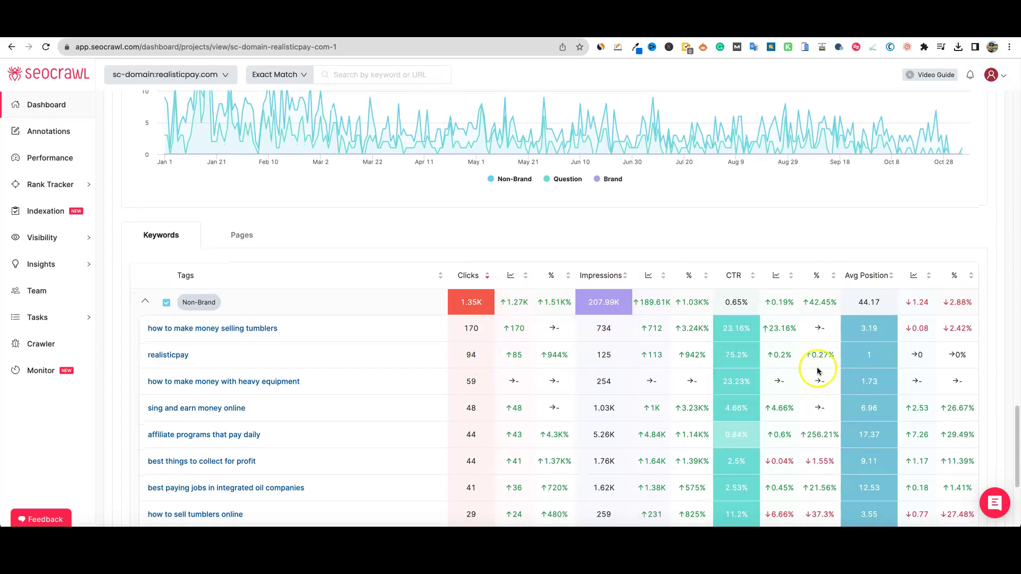
scroll(868, 332, "down", 3)
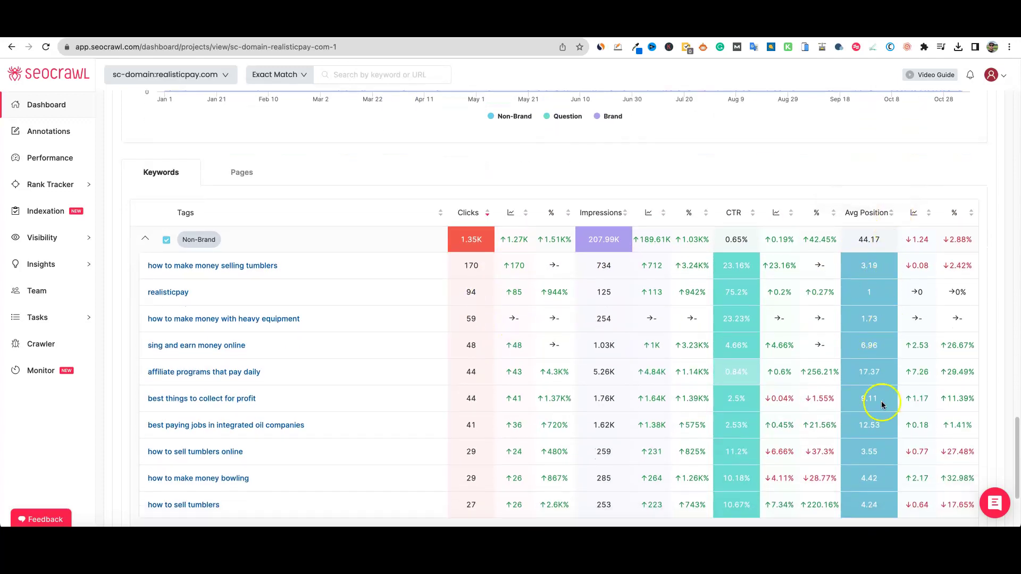
scroll(869, 433, "down", 7)
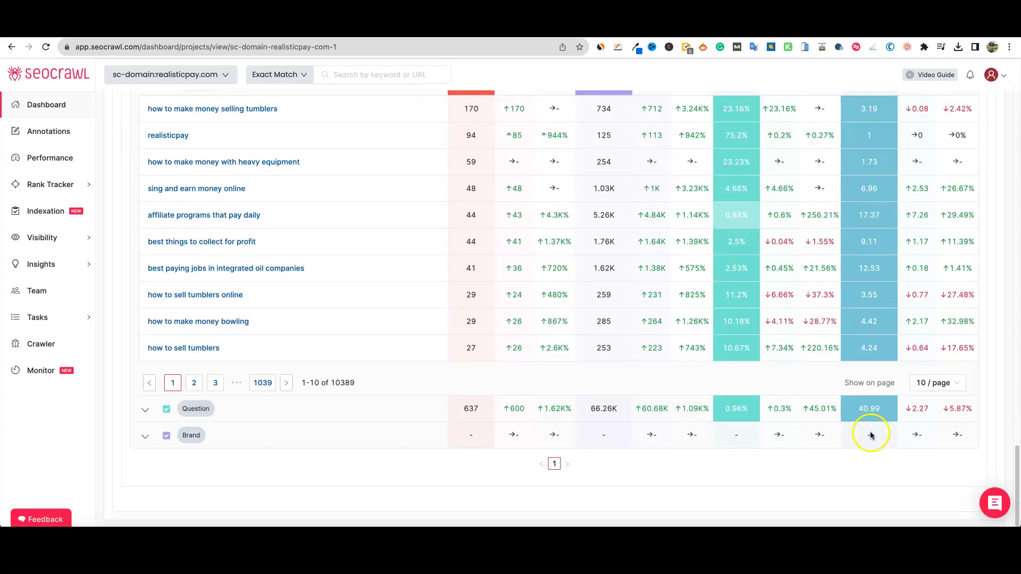
Return to the top of the realisticpay.com dashboard, looking over the yearly Clicks and Impressions charts on the way
scroll(869, 431, "up", 15)
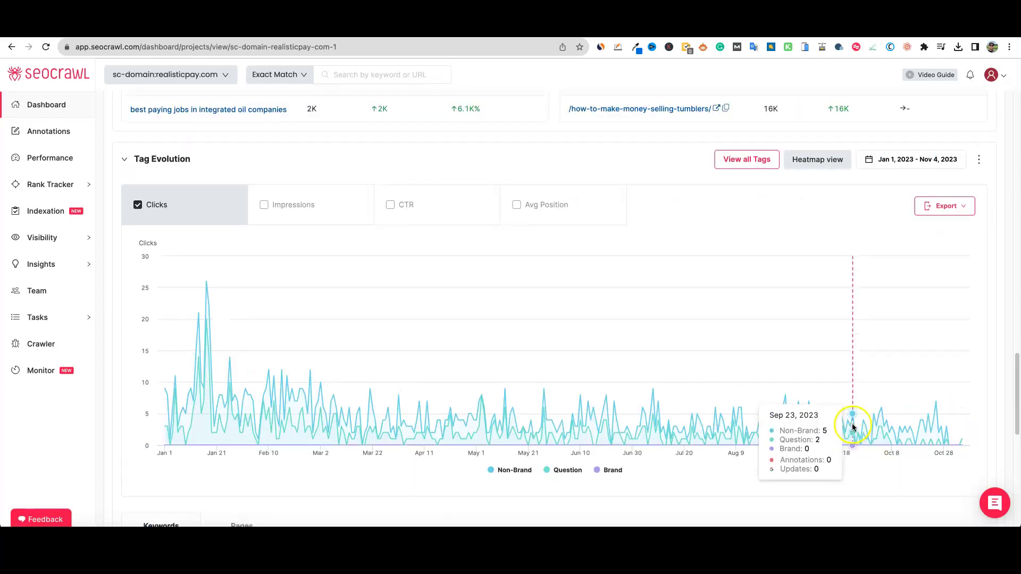
scroll(851, 423, "up", 10)
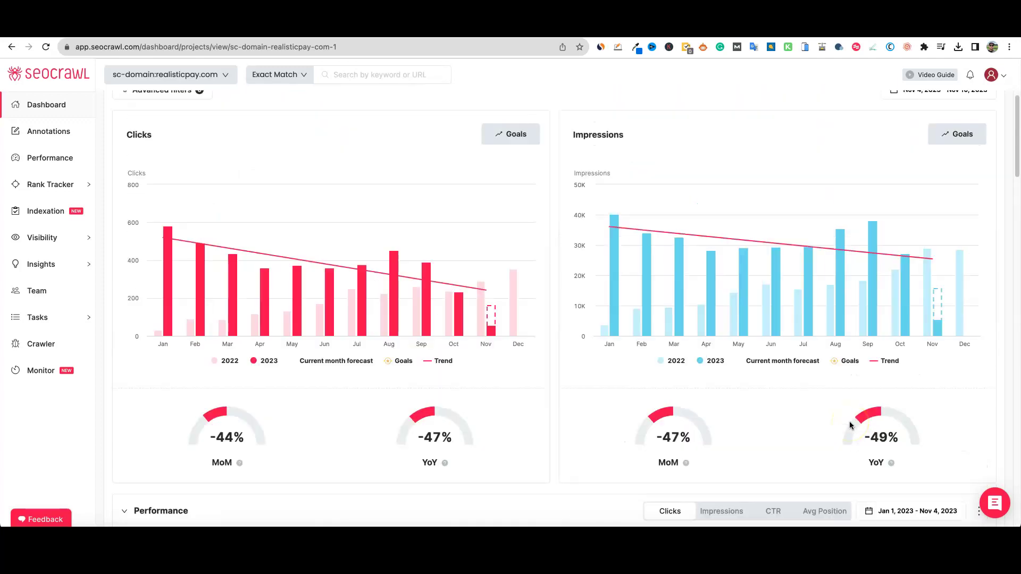
scroll(565, 421, "up", 1)
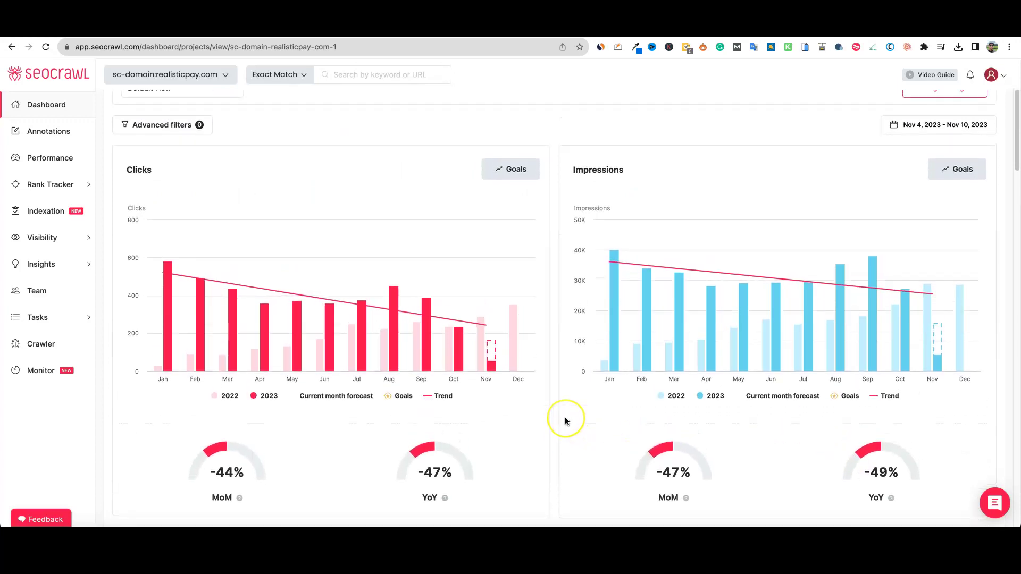
scroll(565, 420, "up", 4)
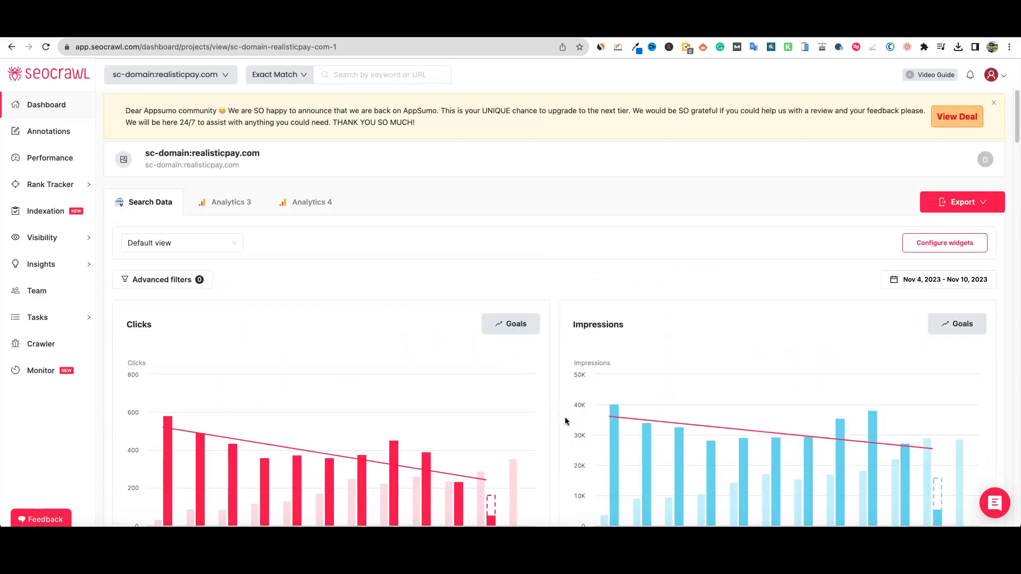
left_click(527, 408)
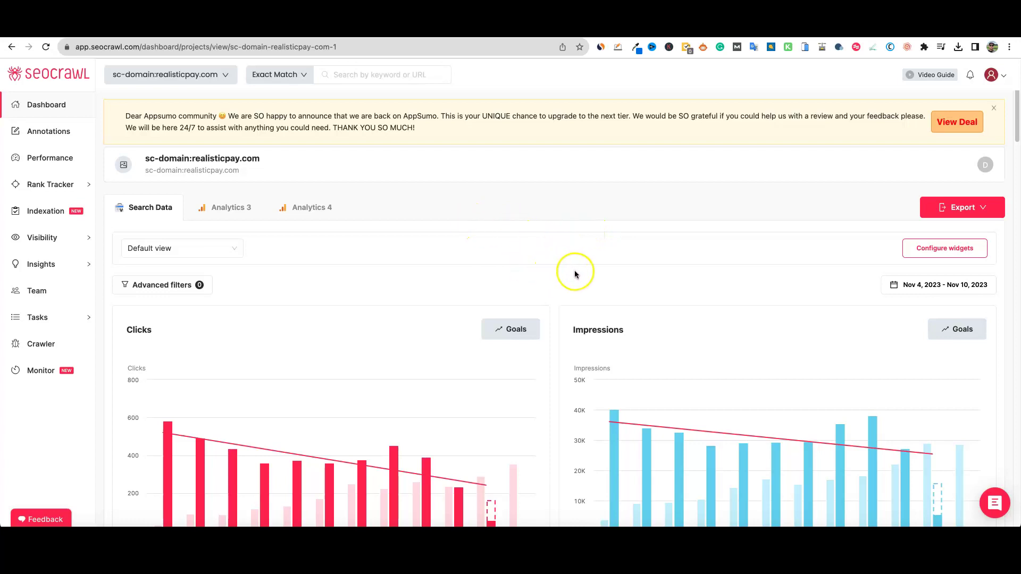
Open the Annotations list and examine the Add annotation form with A single URL selected, closing it without saving
scroll(552, 302, "down", 15)
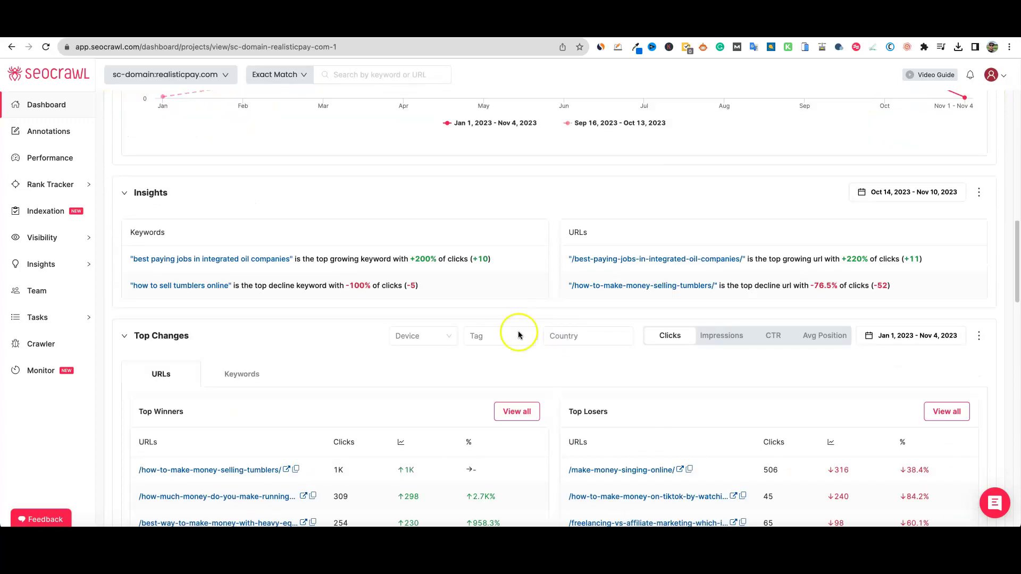
scroll(426, 228, "up", 15)
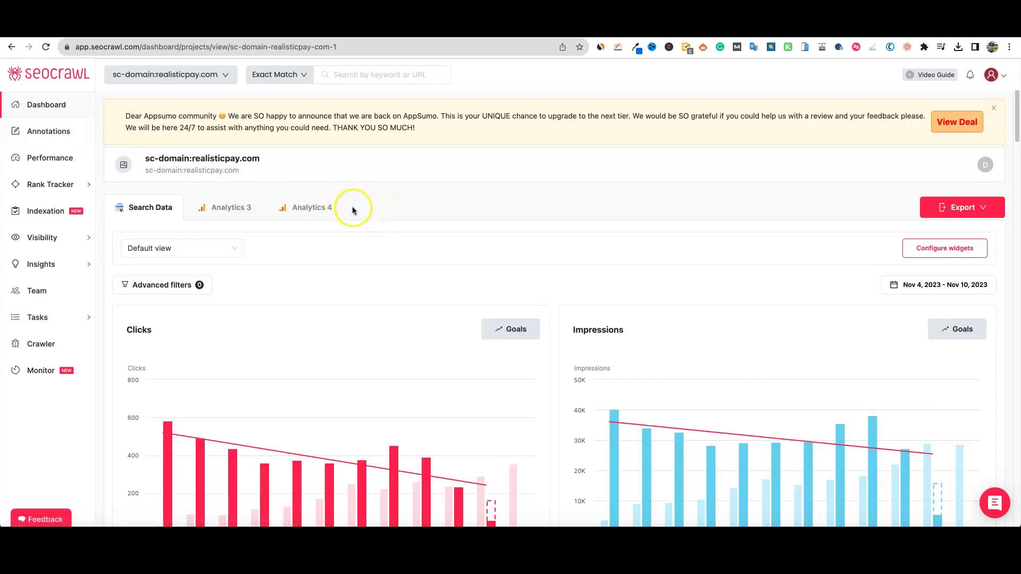
left_click(42, 131)
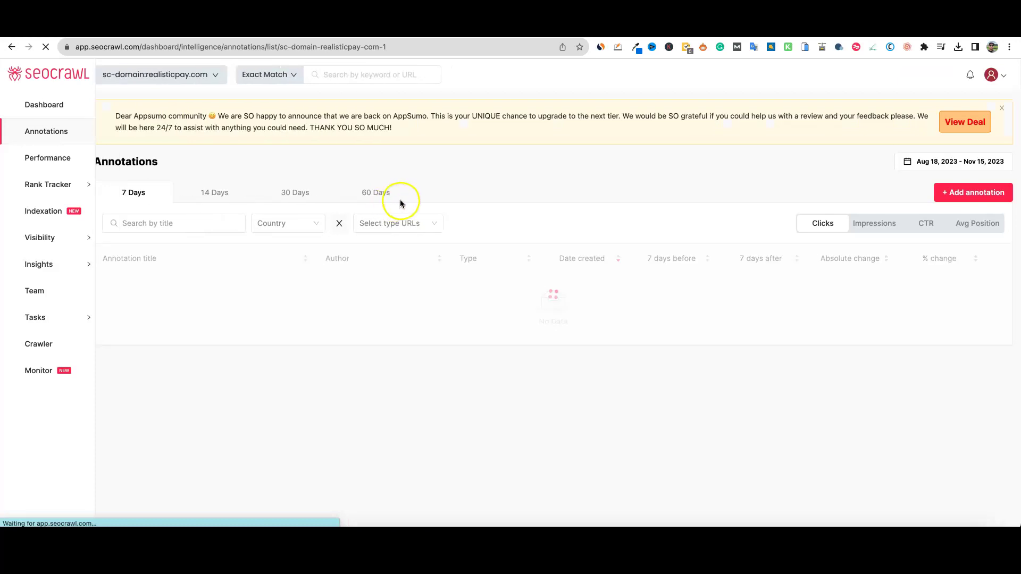
left_click(954, 192)
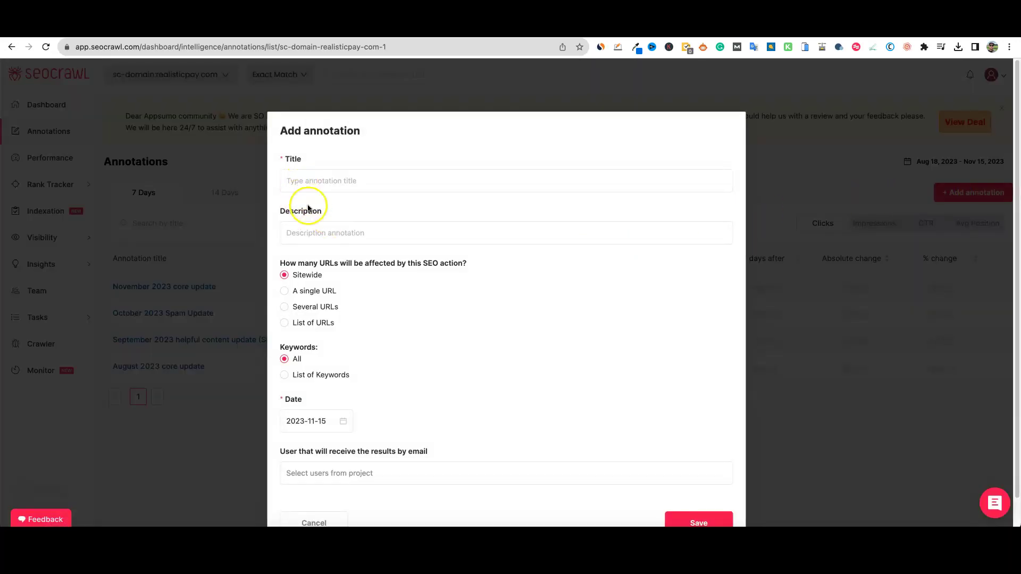
left_click(291, 294)
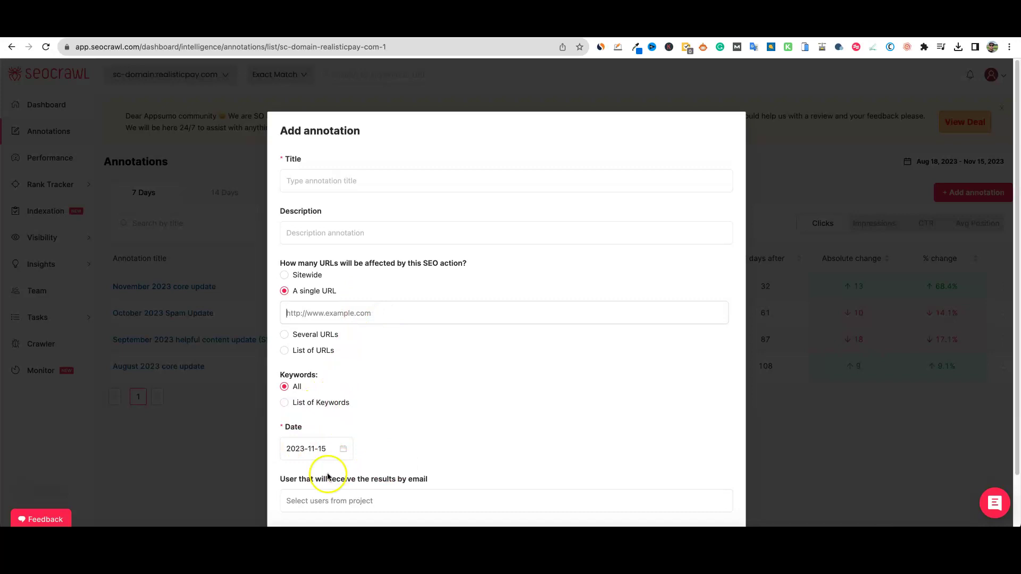
scroll(381, 464, "down", 2)
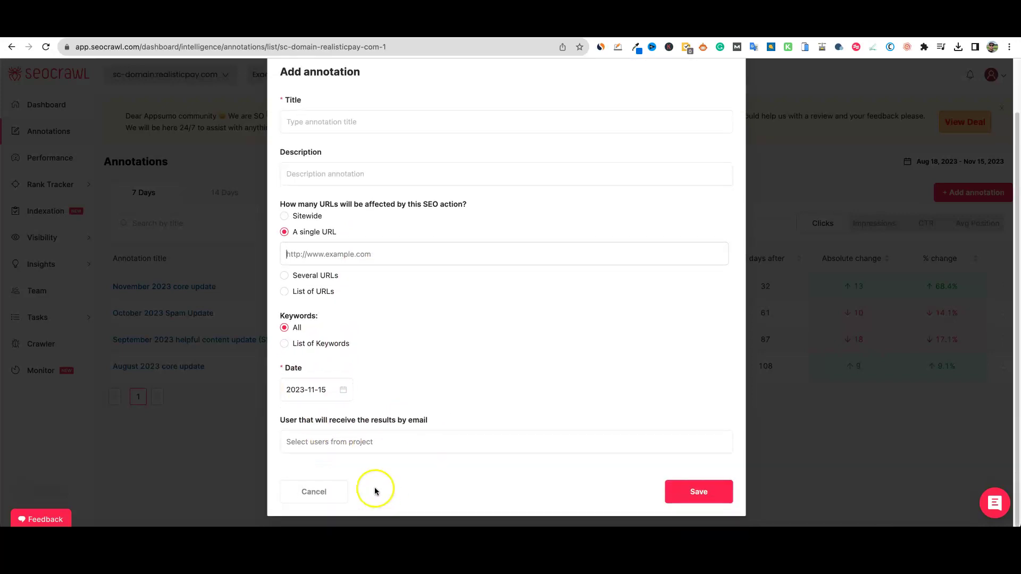
scroll(457, 296, "up", 2)
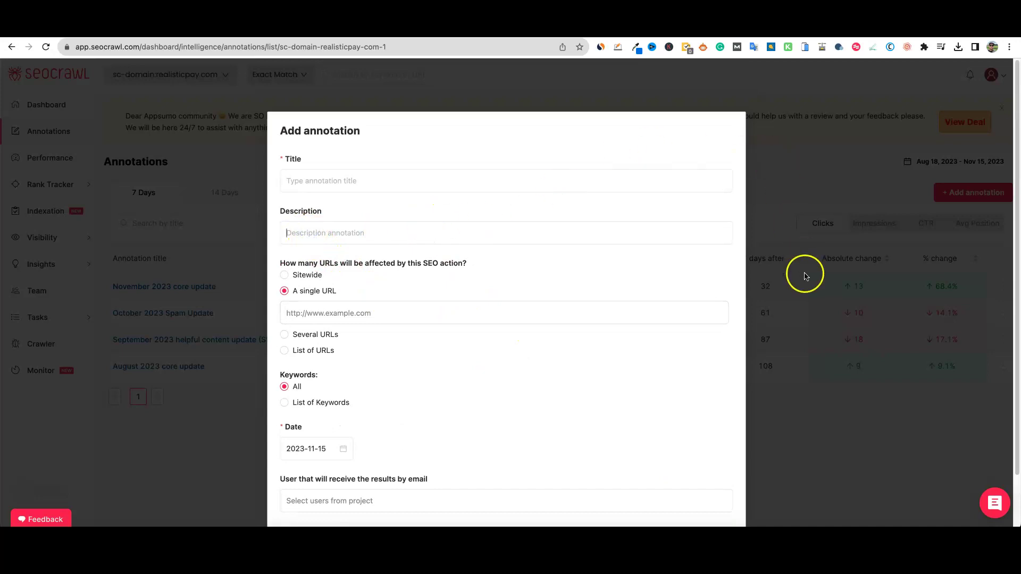
left_click(809, 337)
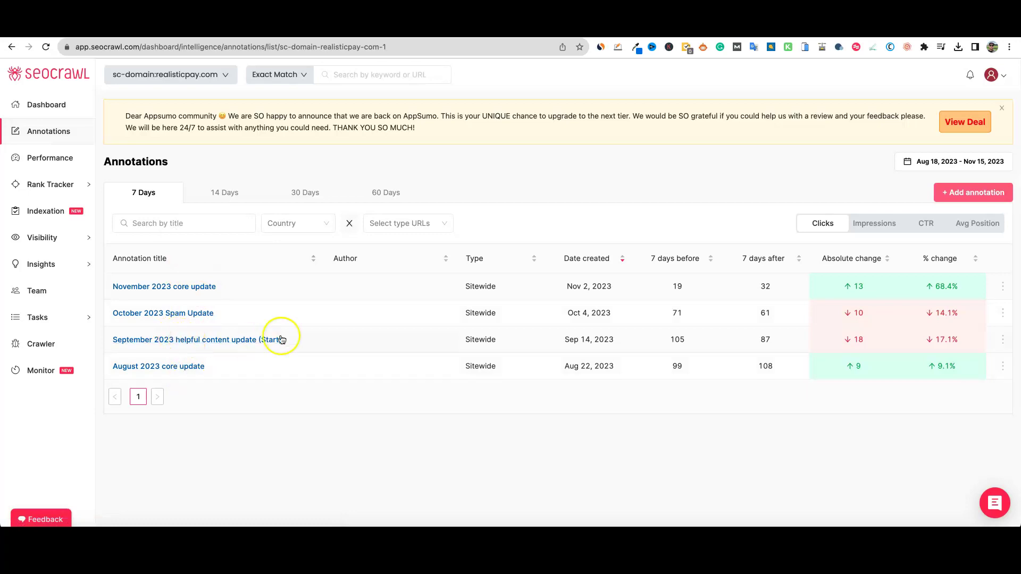
Open the Performance report and view the tag management options for the query "best paying jobs in integrated oil companies"
left_click(58, 165)
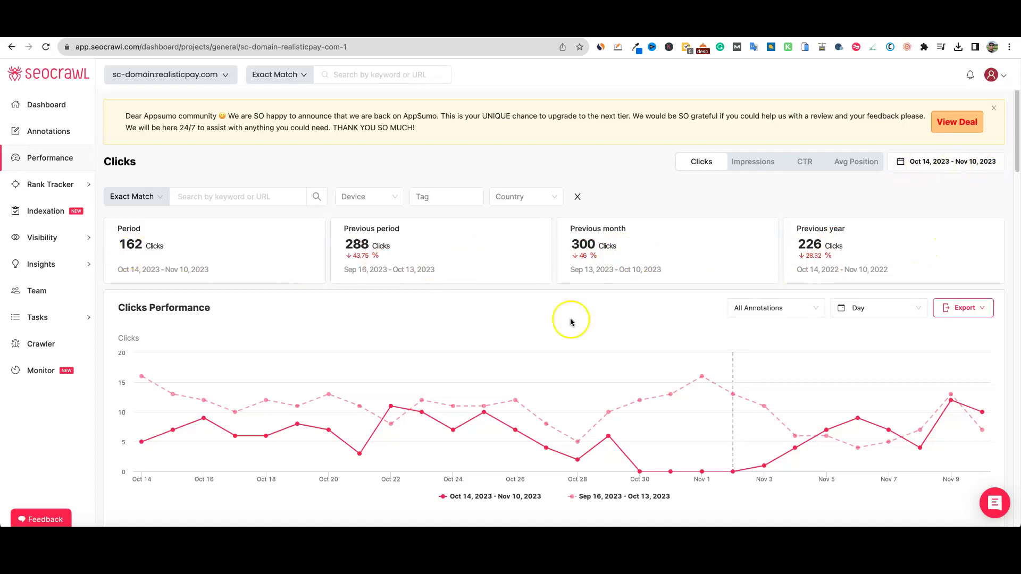
scroll(569, 319, "down", 7)
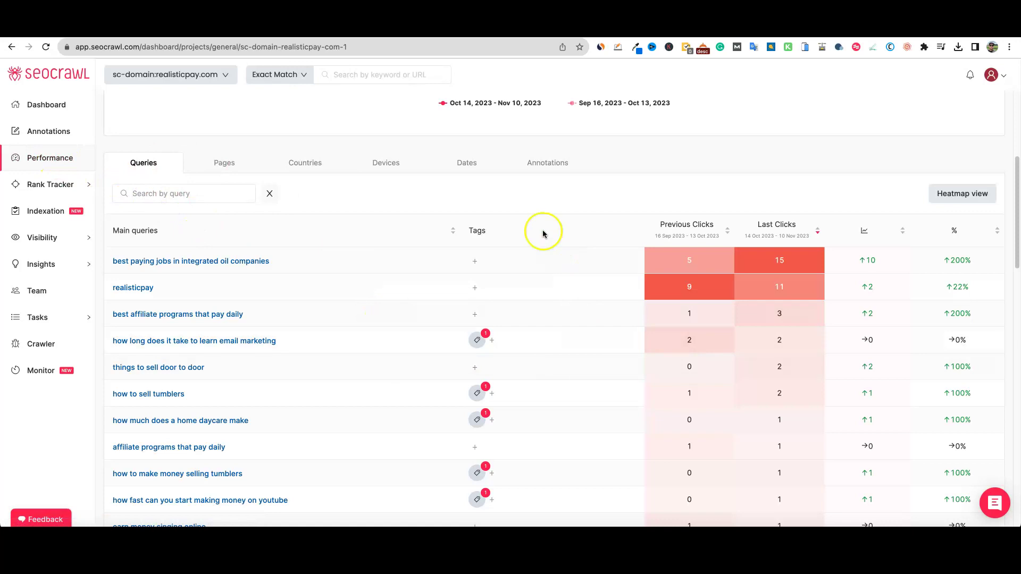
left_click(475, 263)
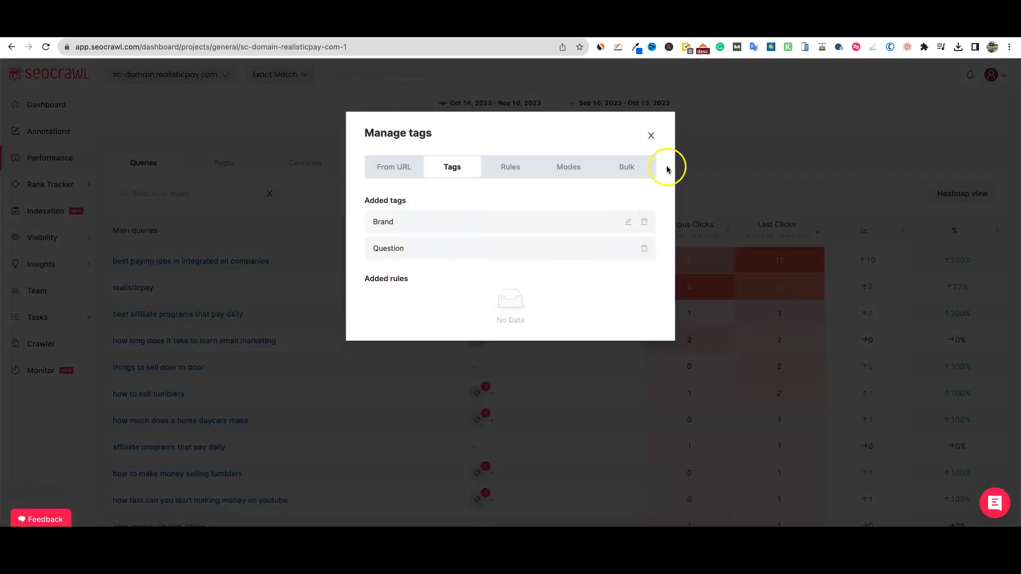
left_click(653, 138)
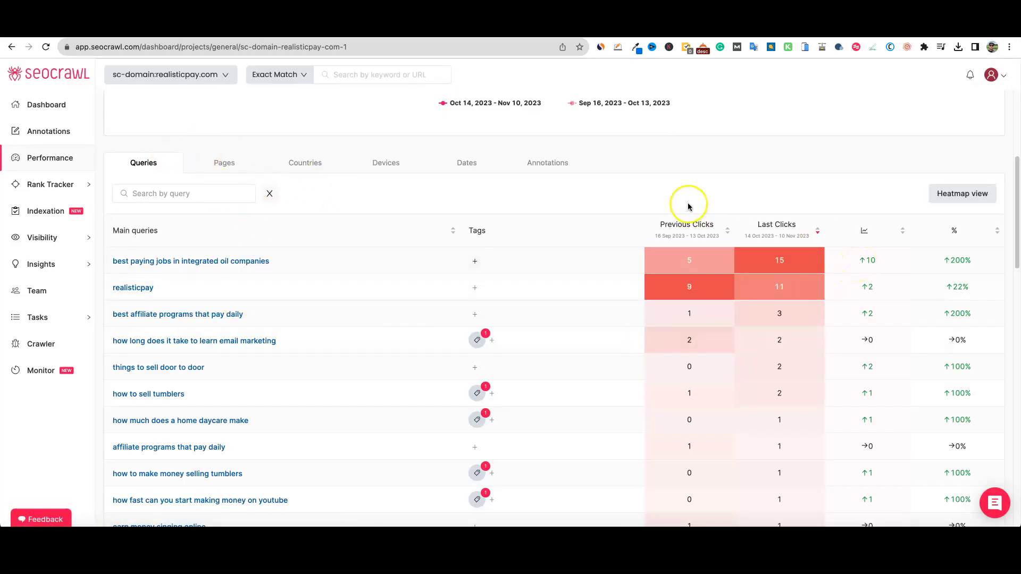
Look over the main queries in the Performance table and switch its breakdown to Pages
scroll(668, 202, "up", 1)
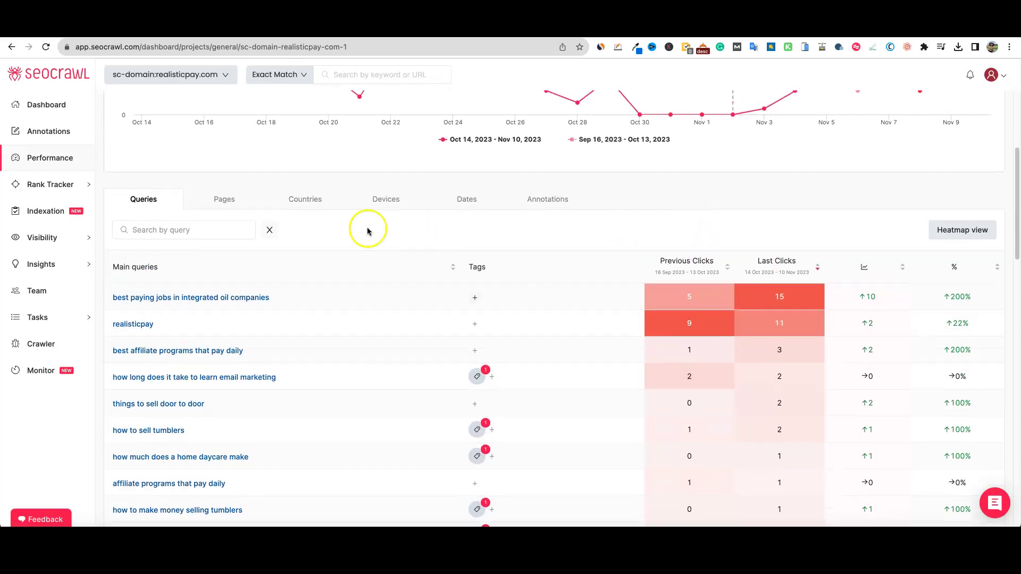
scroll(221, 246, "down", 3)
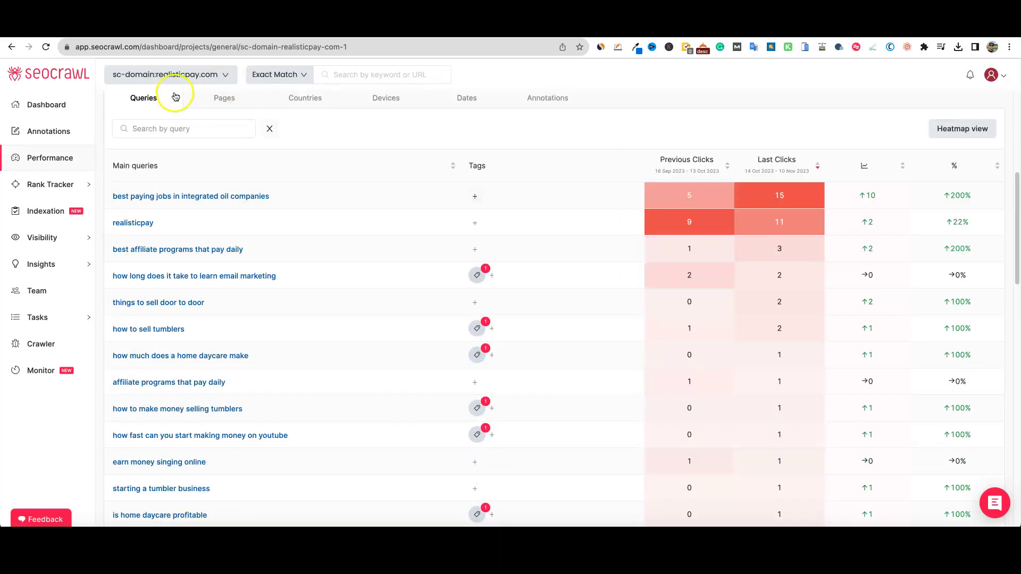
left_click(223, 100)
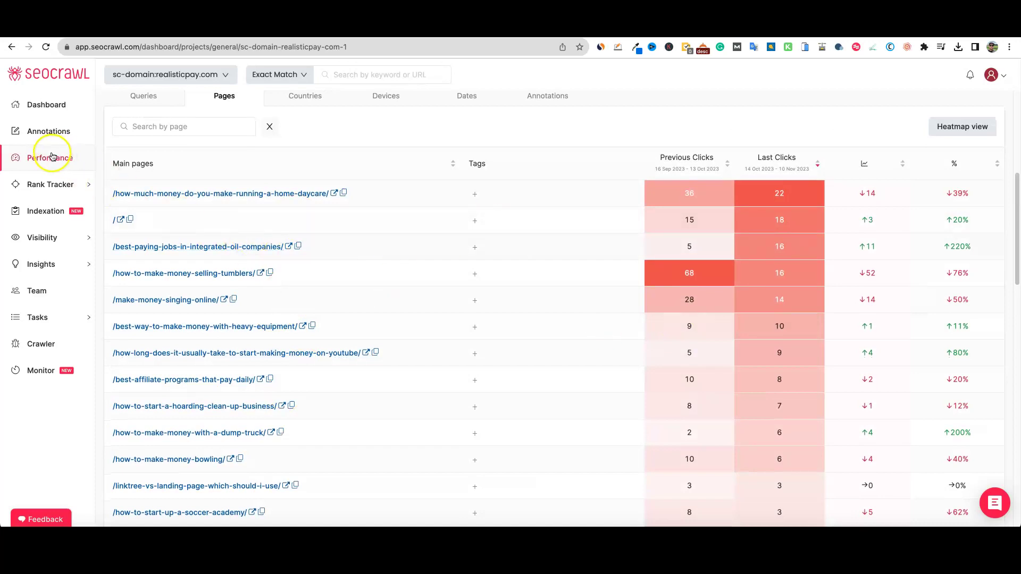
Open the Rank Tracker's Keyword Map and examine the monthly clicks of its keywords
mouse_move(69, 194)
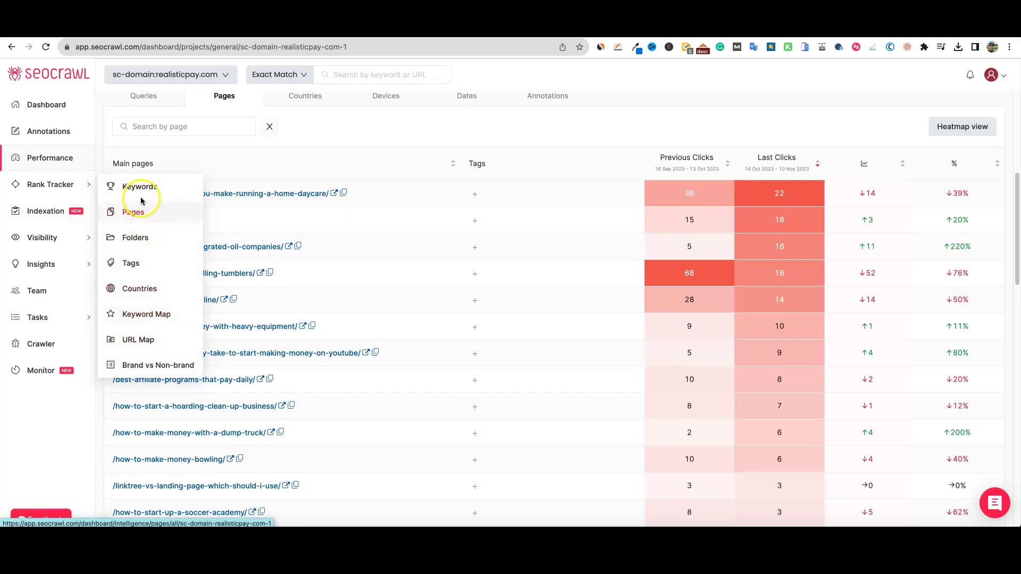
left_click(192, 313)
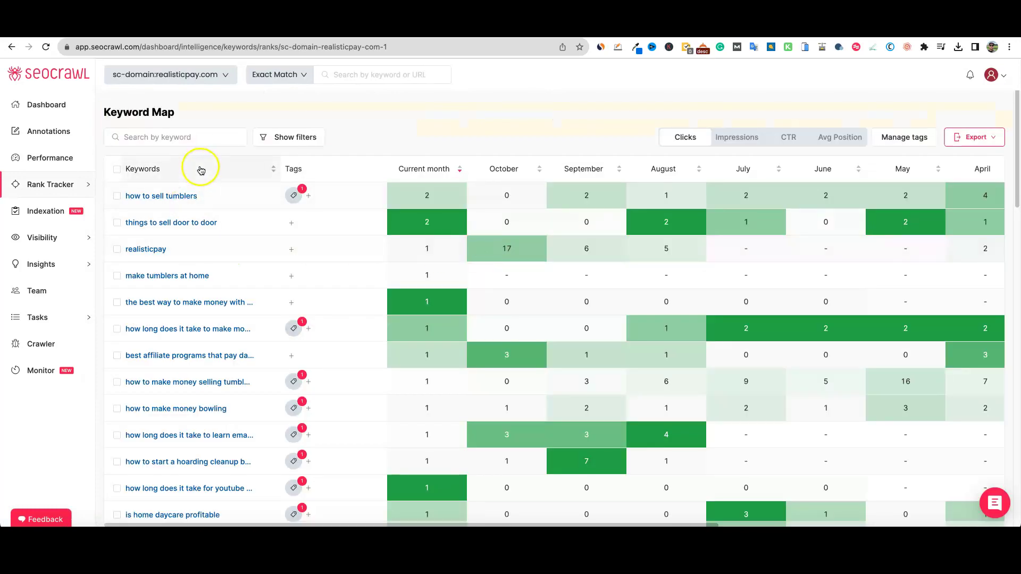
scroll(223, 412, "down", 3)
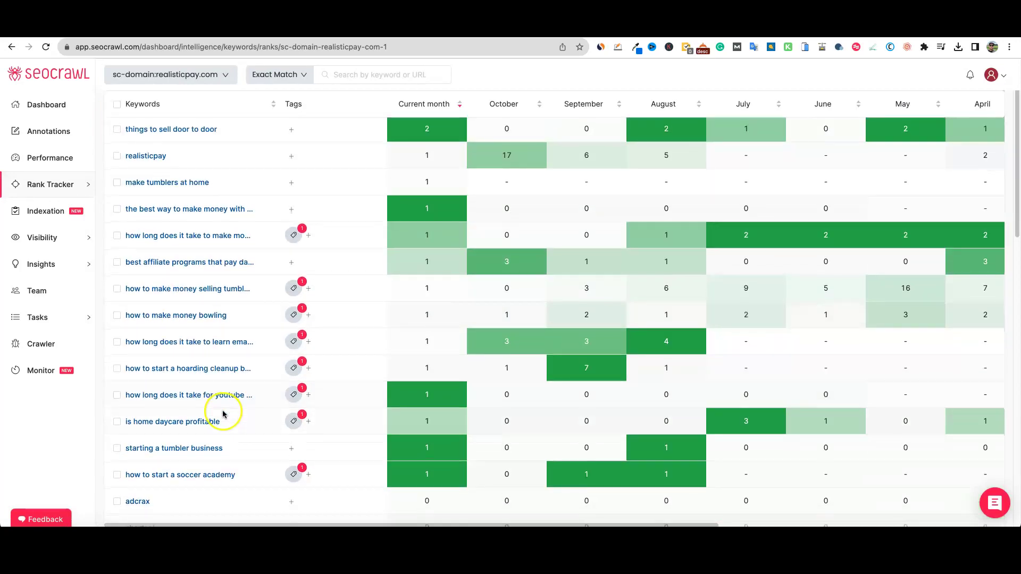
scroll(229, 411, "up", 3)
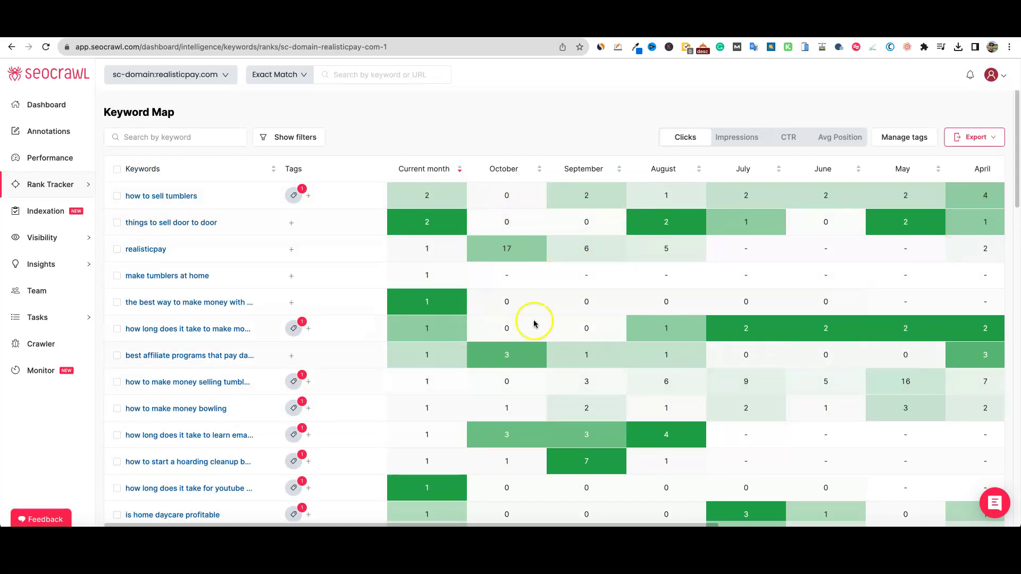
scroll(660, 399, "down", 8)
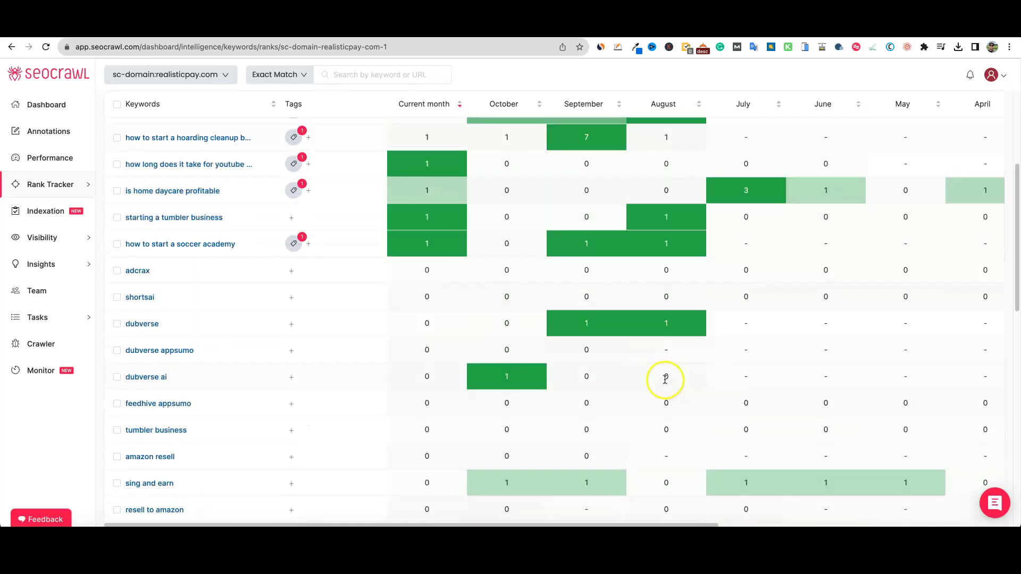
scroll(665, 379, "up", 8)
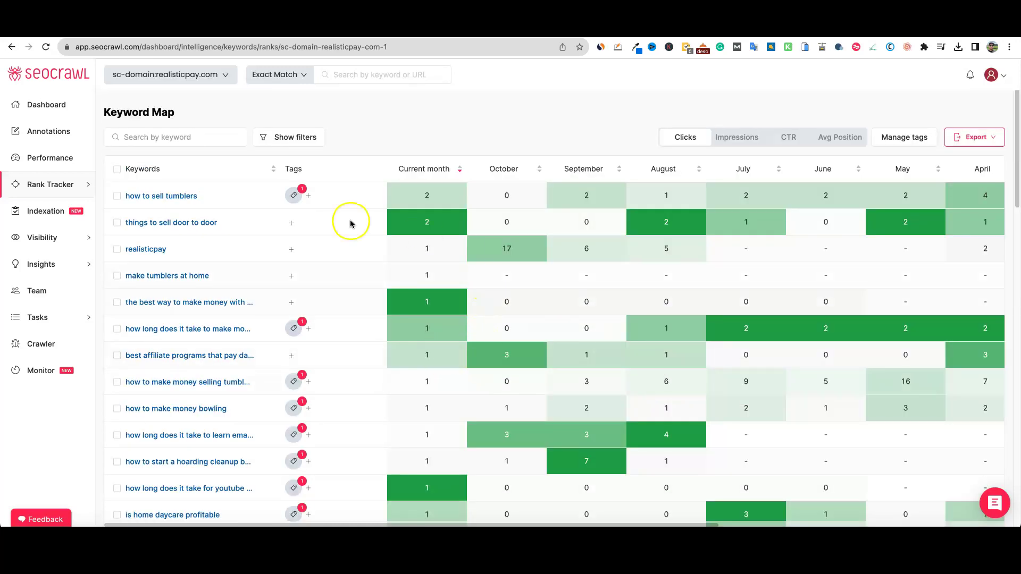
Check the Indexation Dashboard, and open the Visibility report to look over its Keyword Distribution chart and Top-3 Keywords
left_click(53, 212)
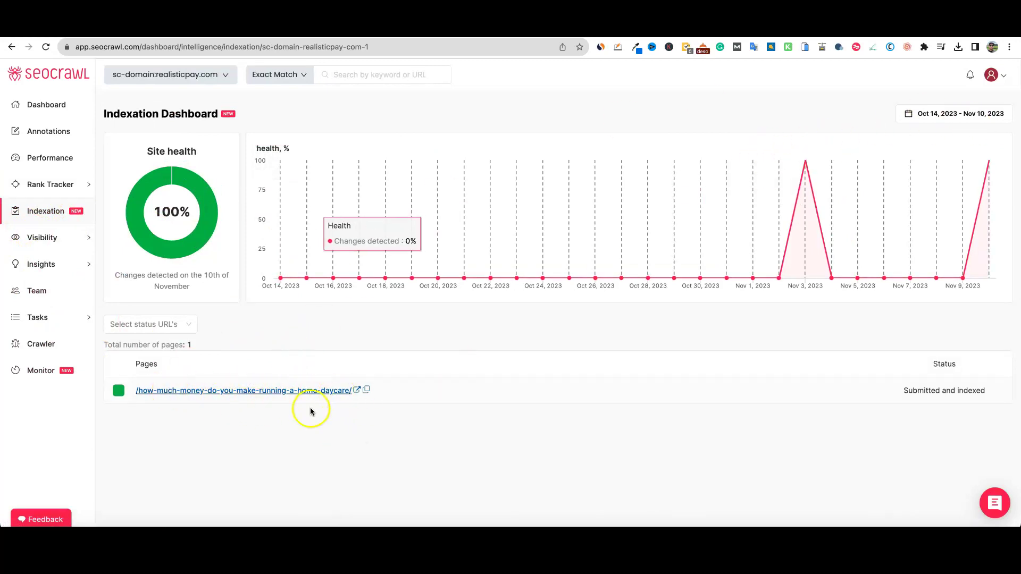
mouse_move(52, 246)
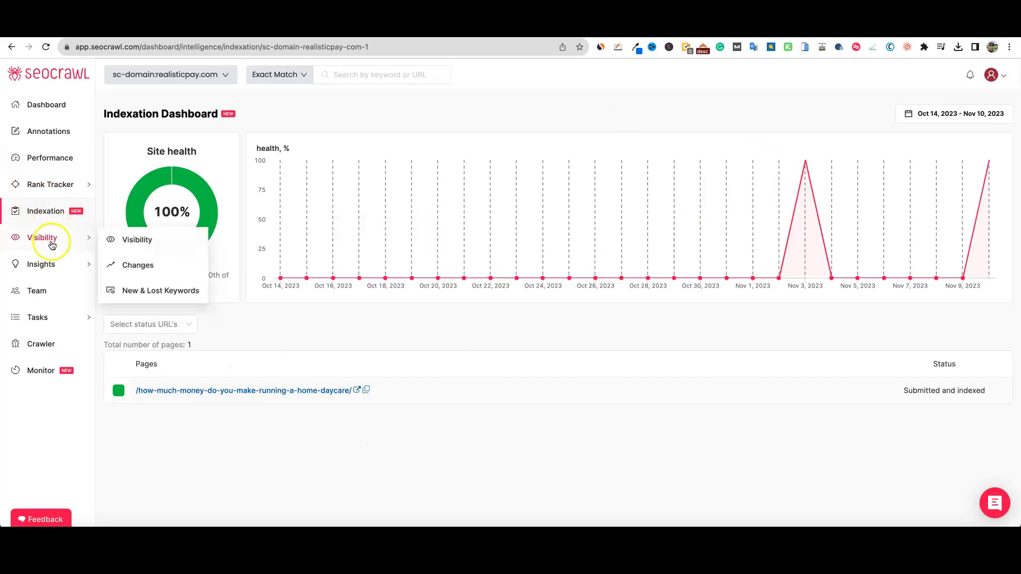
left_click(139, 239)
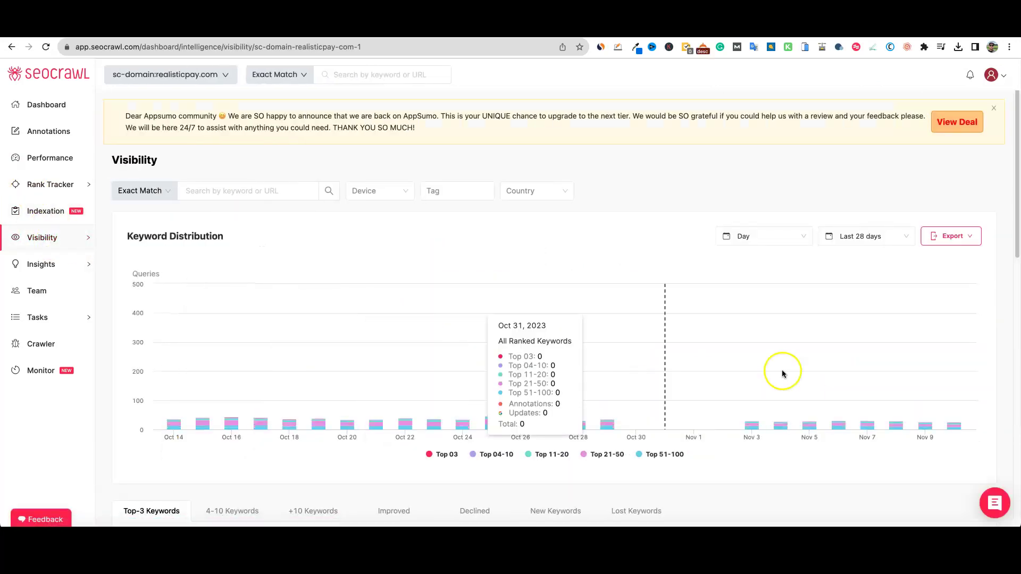
scroll(515, 282, "down", 15)
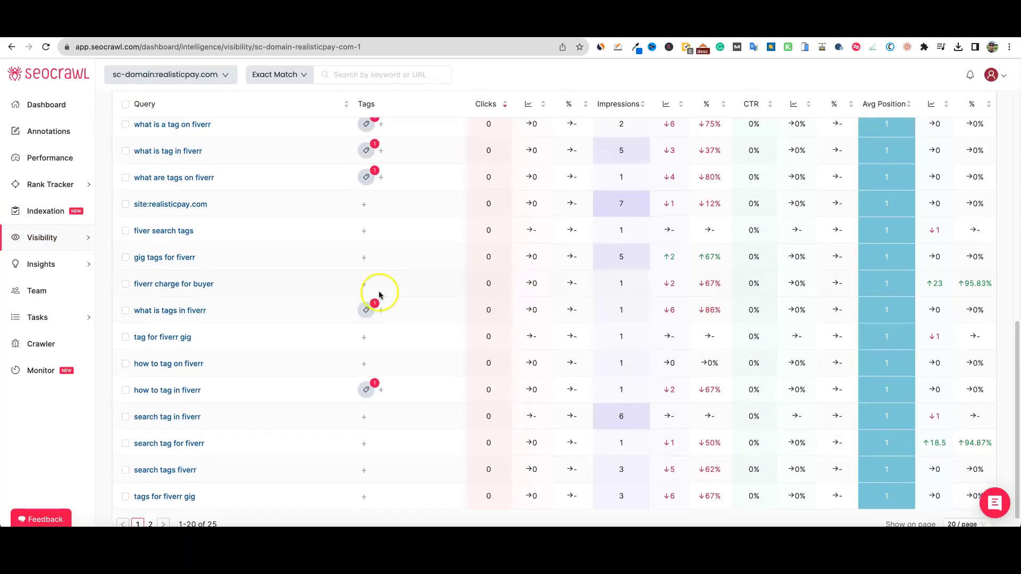
scroll(486, 331, "up", 6)
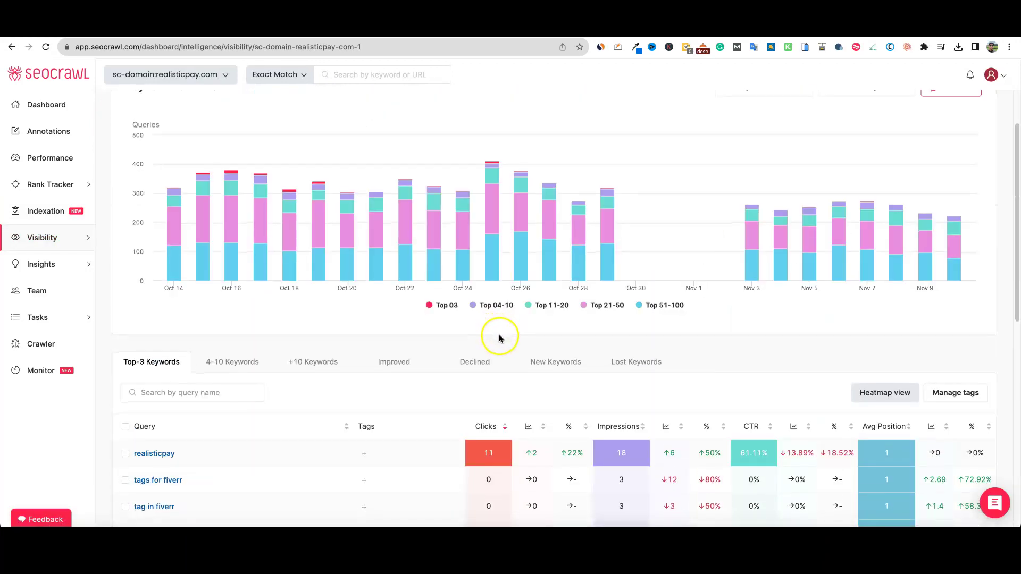
scroll(455, 284, "down", 2)
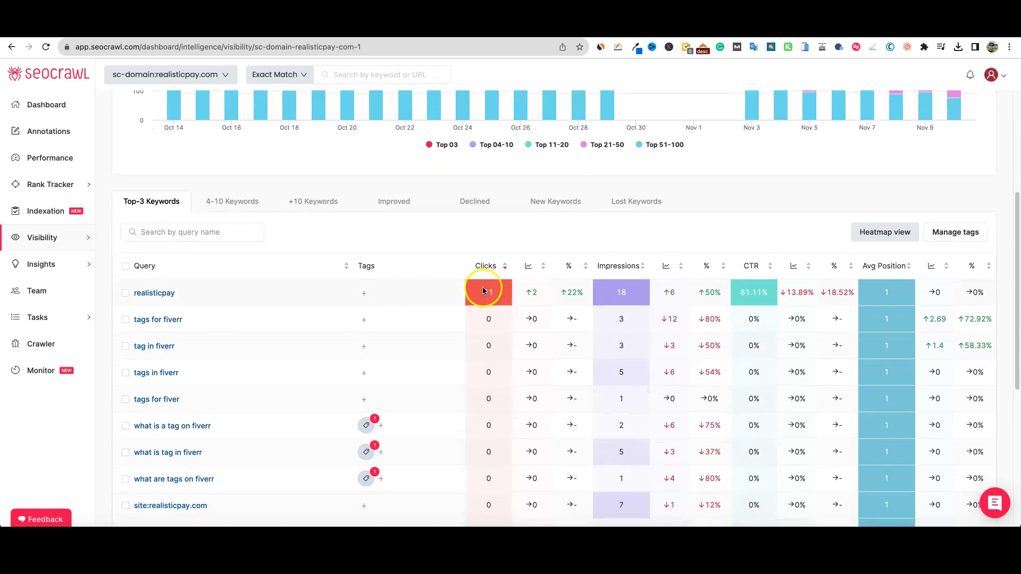
Sort the Top-3 Keywords table by impressions in descending order and look through its queries
left_click(642, 239)
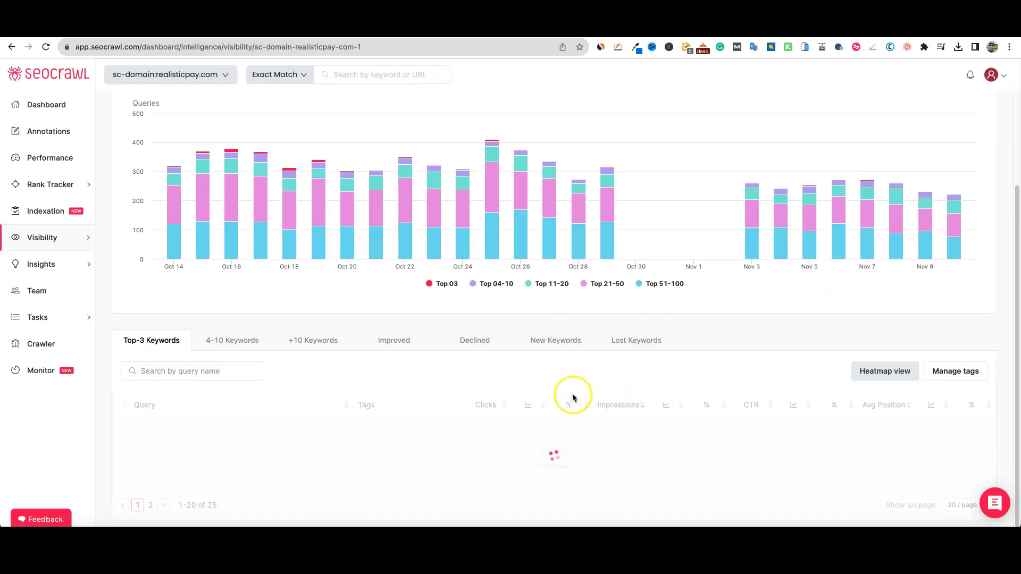
scroll(572, 394, "down", 3)
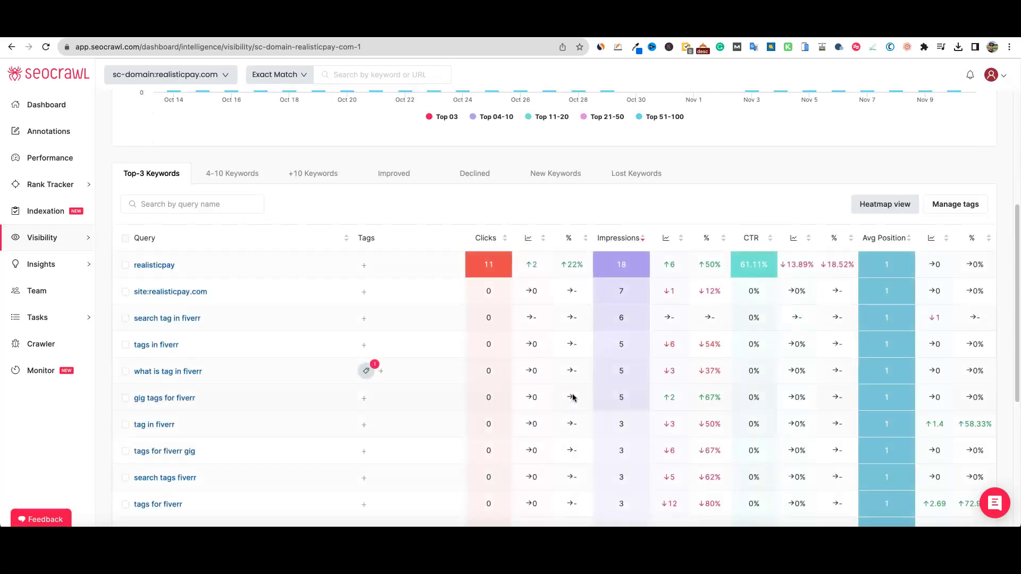
scroll(566, 417, "down", 5)
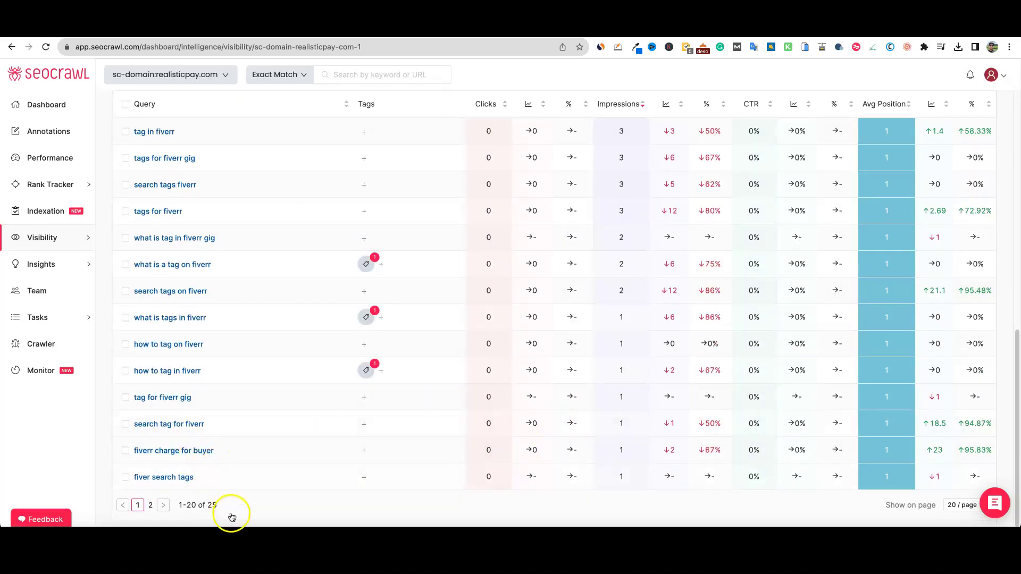
scroll(410, 378, "up", 6)
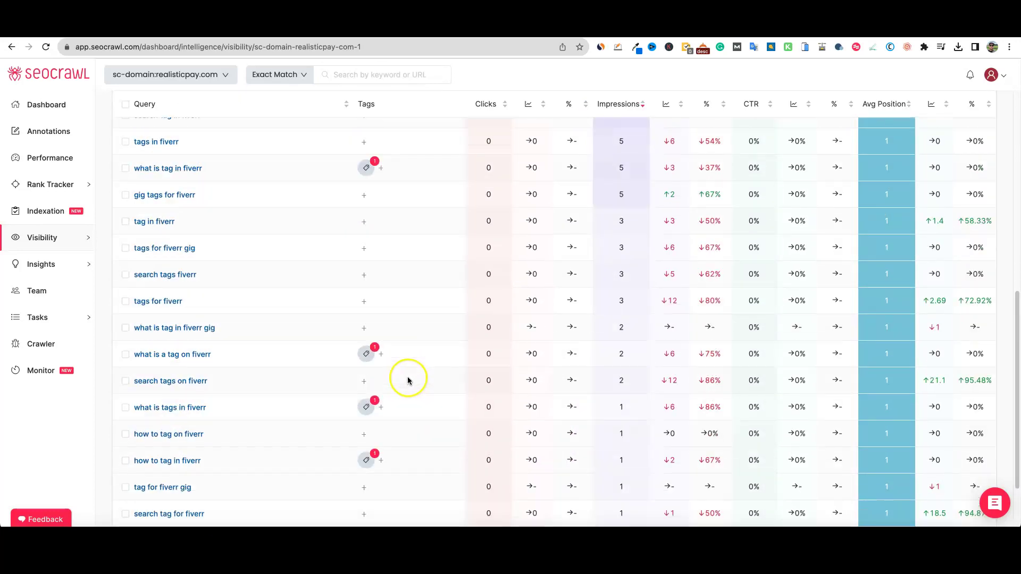
Open the New & Lost Keywords report, review the new keywords and switch to the lost keywords
mouse_move(53, 238)
left_click(148, 292)
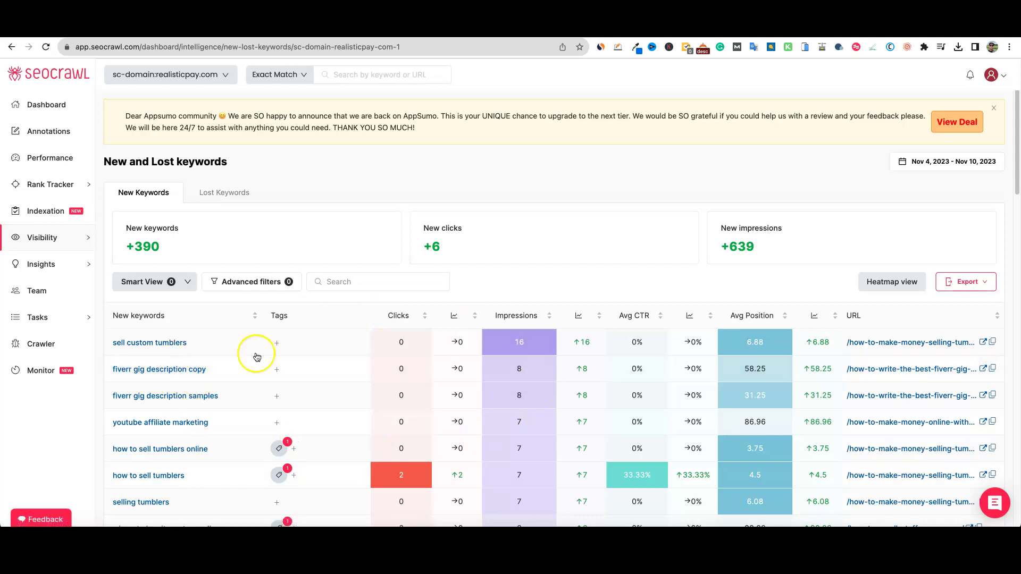
left_click(146, 282)
left_click(130, 261)
left_click(223, 193)
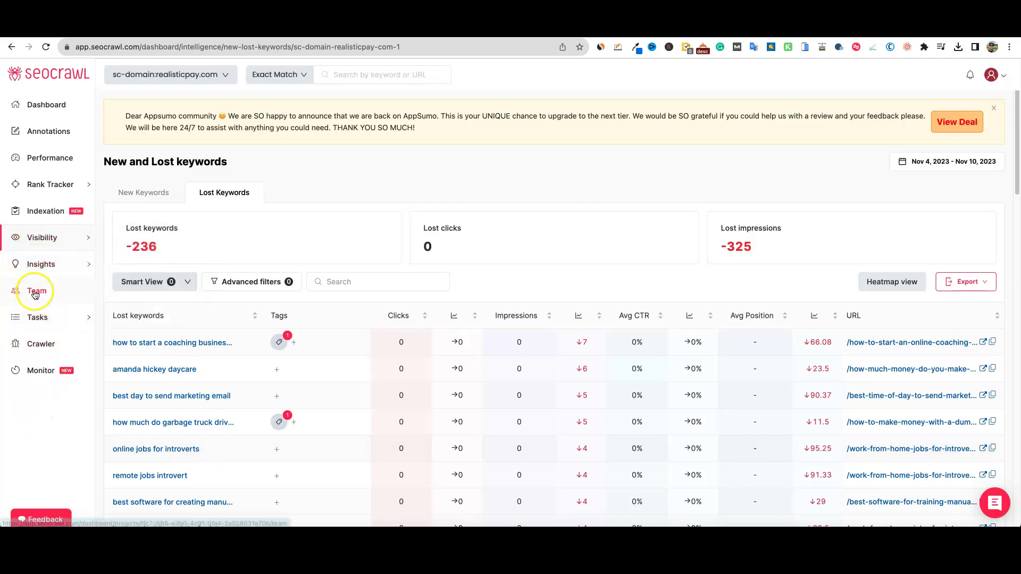
Open the SEO Crawler's welcome page for the realisticpay.com project
mouse_move(40, 322)
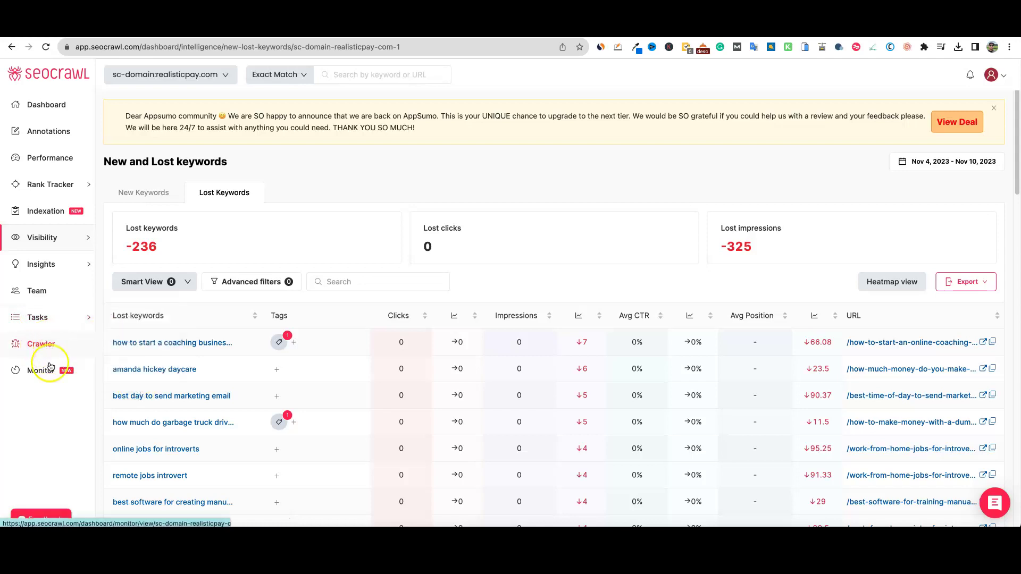
left_click(46, 345)
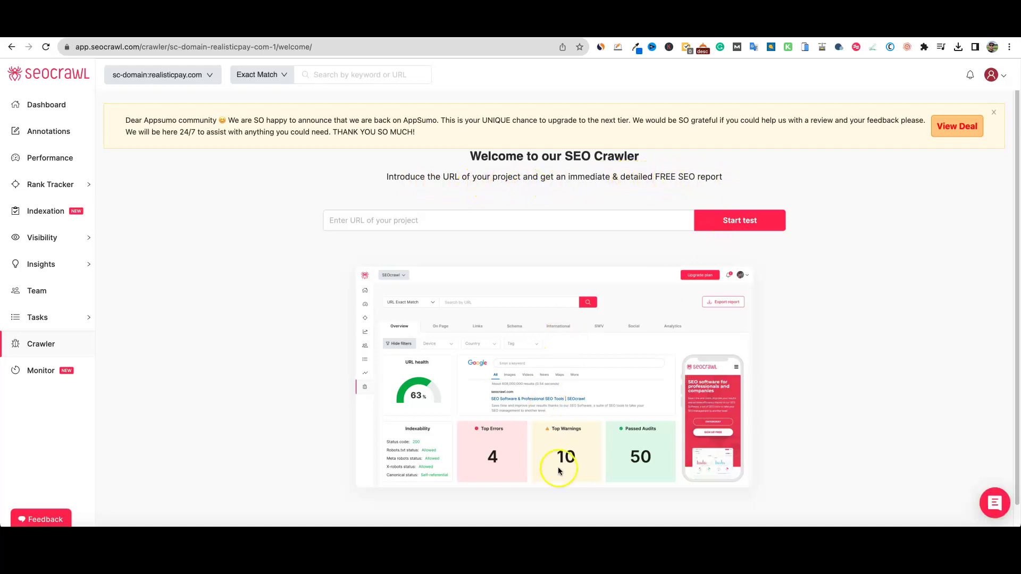
Open the SEO Monitor's welcome page and read its introduction and three setup instructions
scroll(609, 341, "down", 1)
scroll(609, 341, "up", 1)
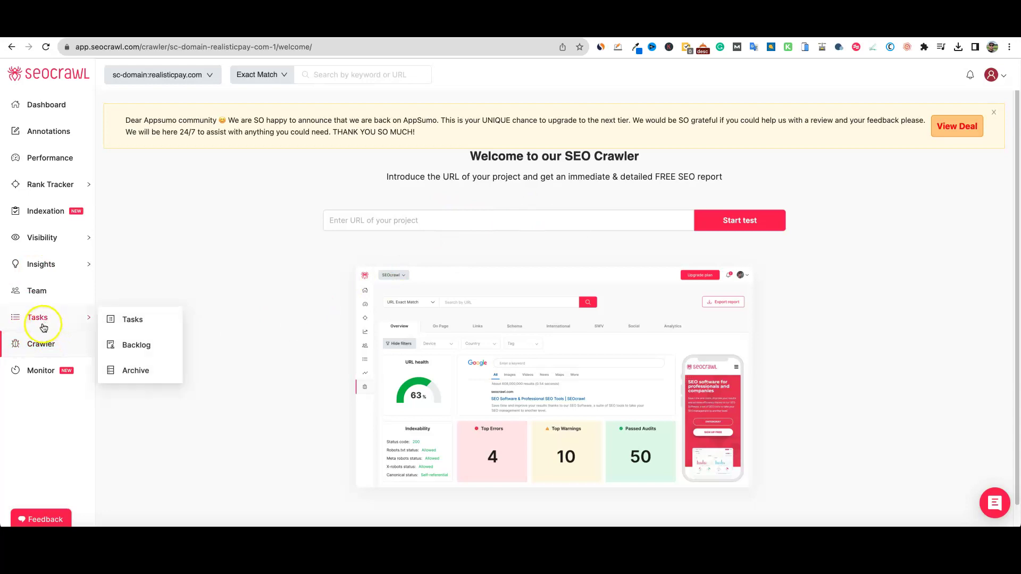
left_click(41, 371)
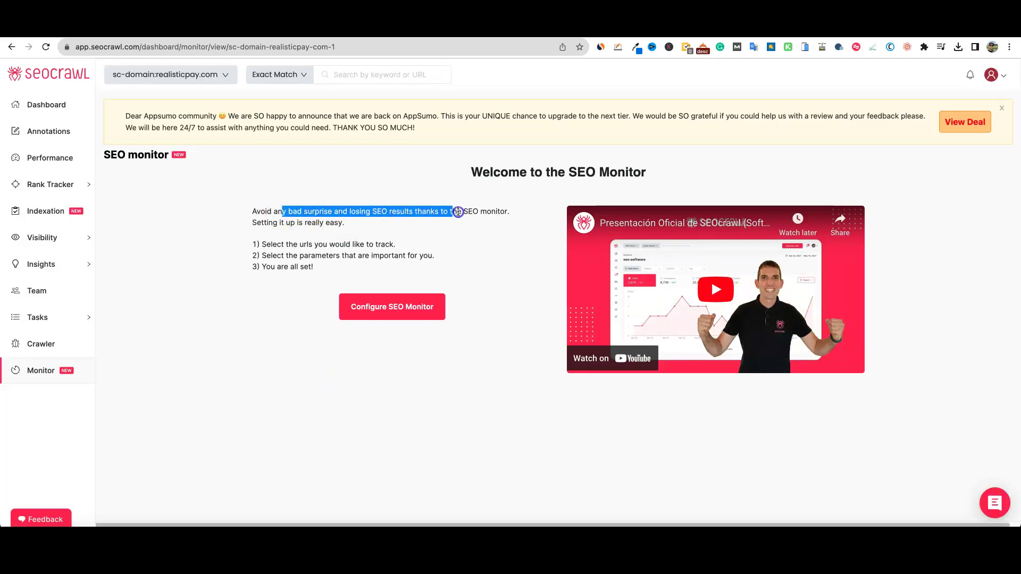
left_click_drag(509, 212, 501, 247)
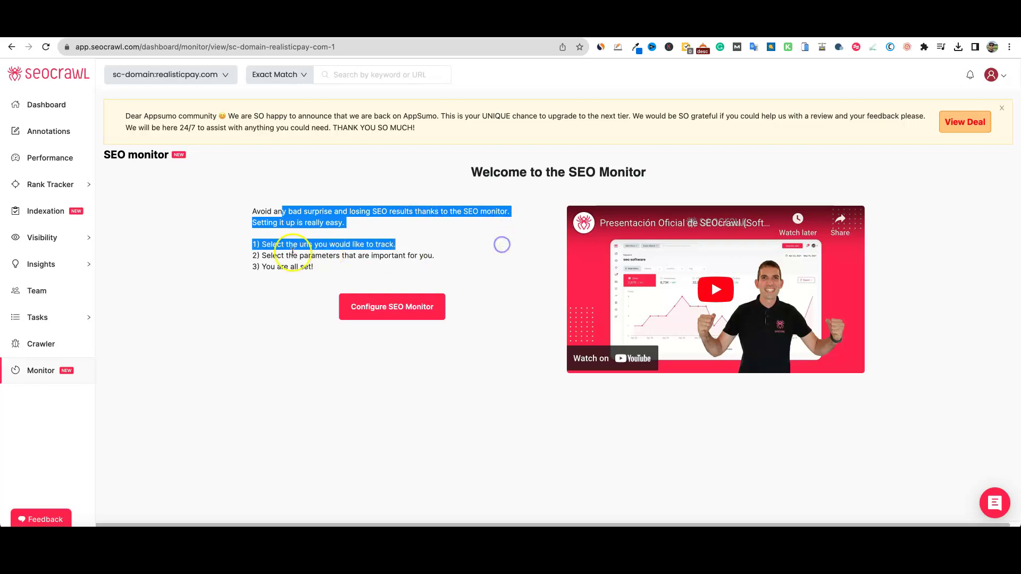
left_click_drag(254, 256, 314, 268)
left_click(166, 226)
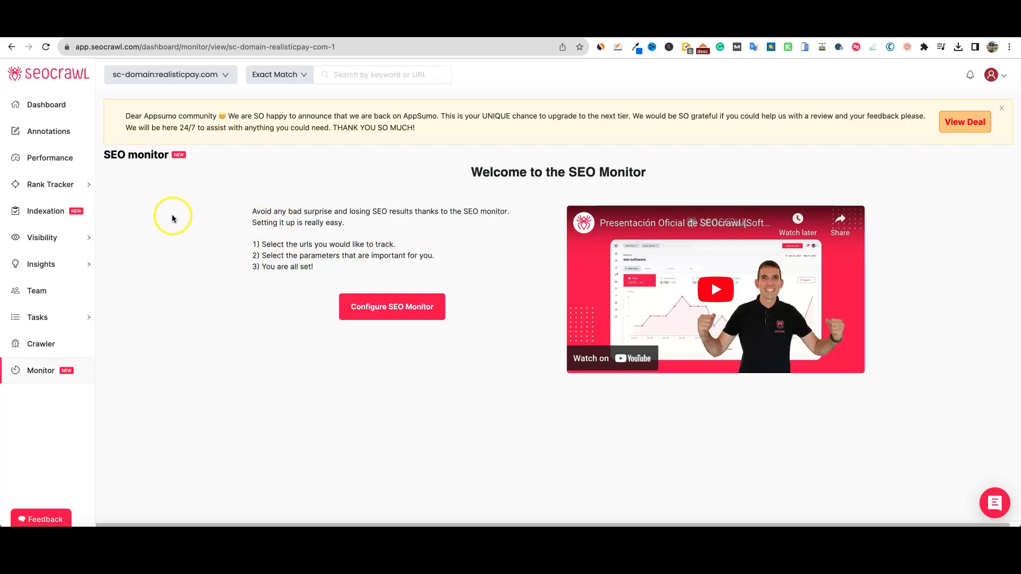
Open the Questions report under Insights and look over its summary metrics and question queries
mouse_move(61, 270)
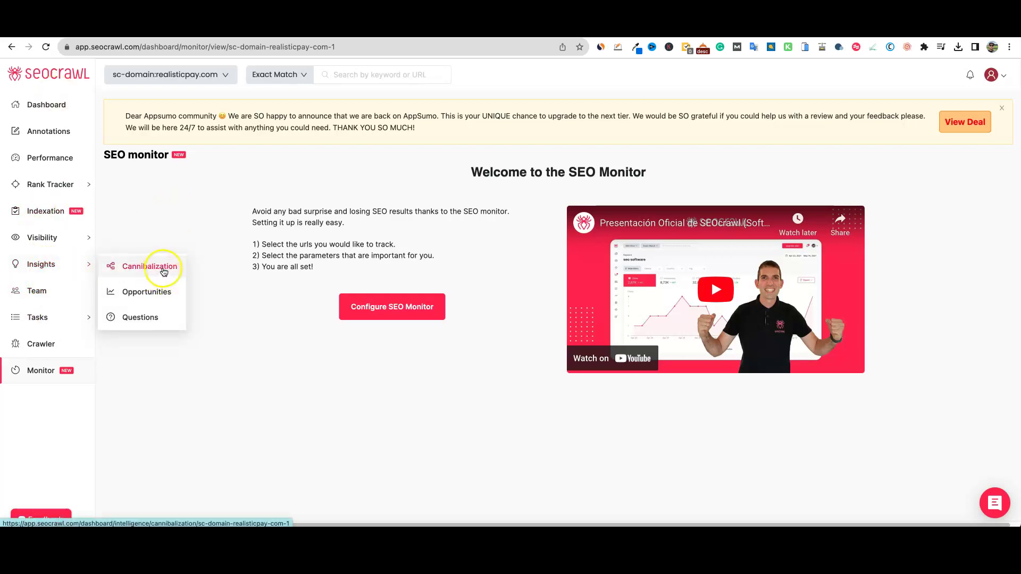
left_click(141, 319)
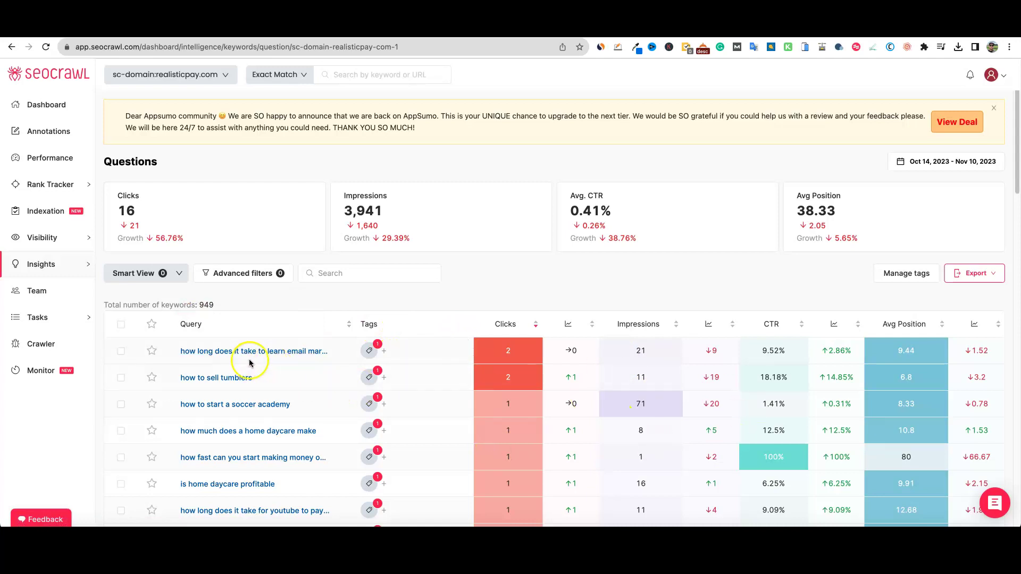
scroll(259, 355, "down", 10)
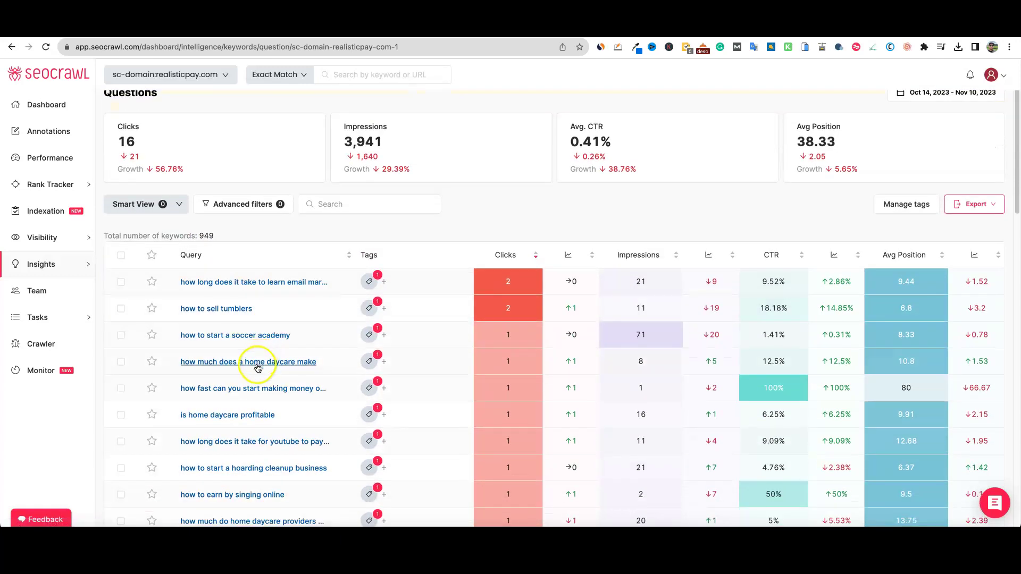
scroll(256, 359, "up", 10)
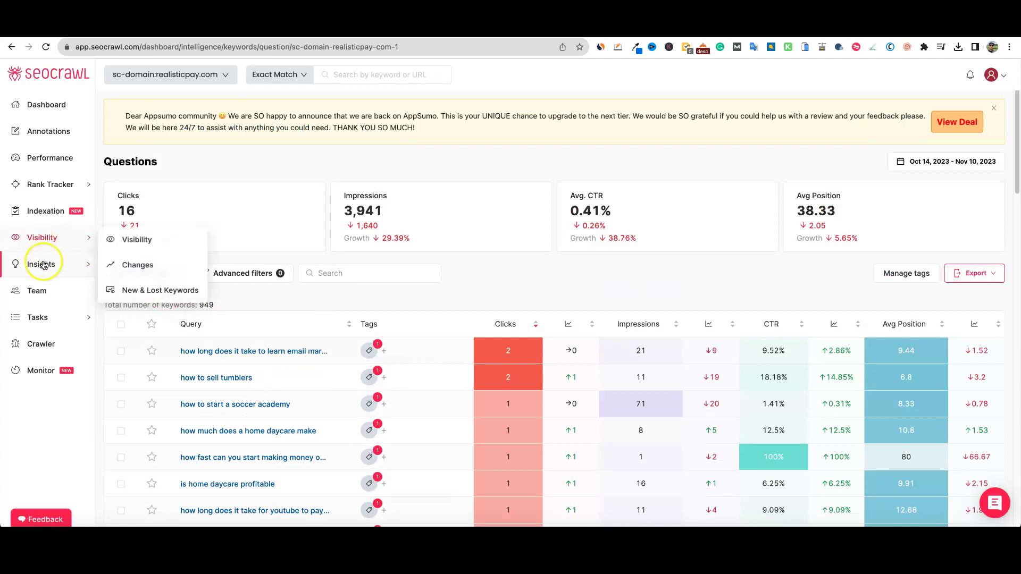
Open the Opportunities report and examine the metrics of the keyword "affiliate programs that pay daily"
left_click(144, 292)
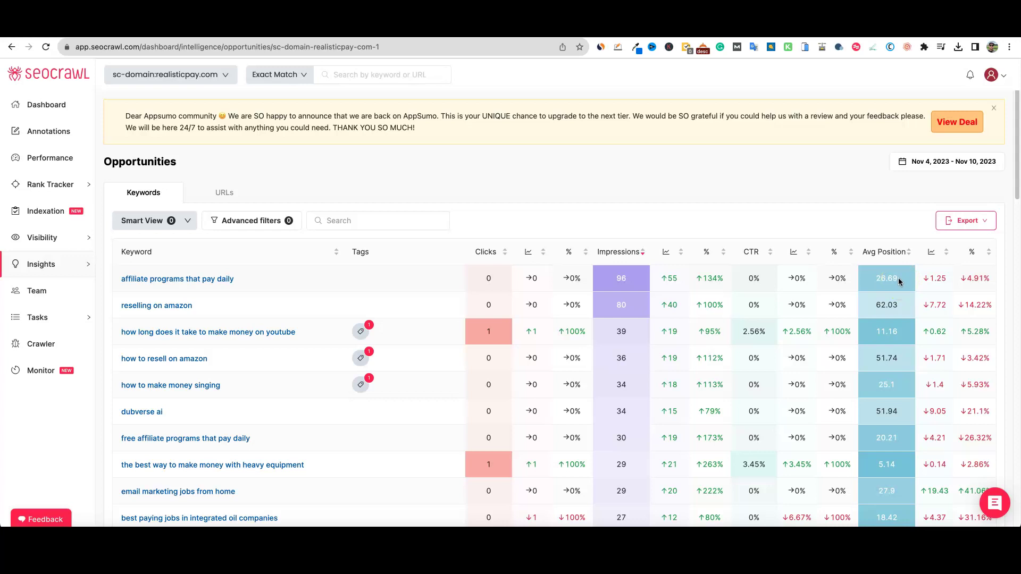
left_click_drag(240, 282, 99, 283)
left_click(99, 283)
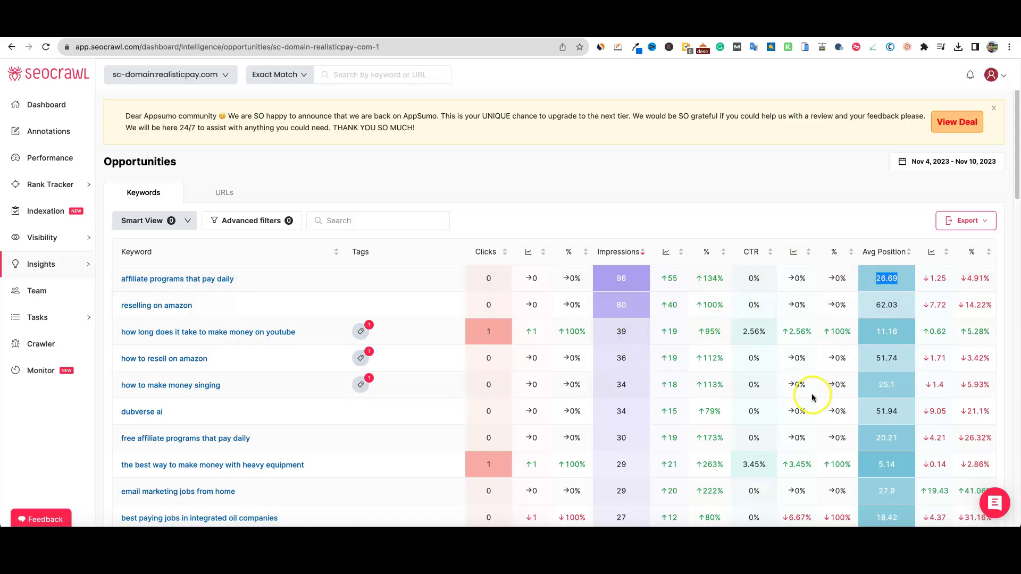
left_click(498, 285)
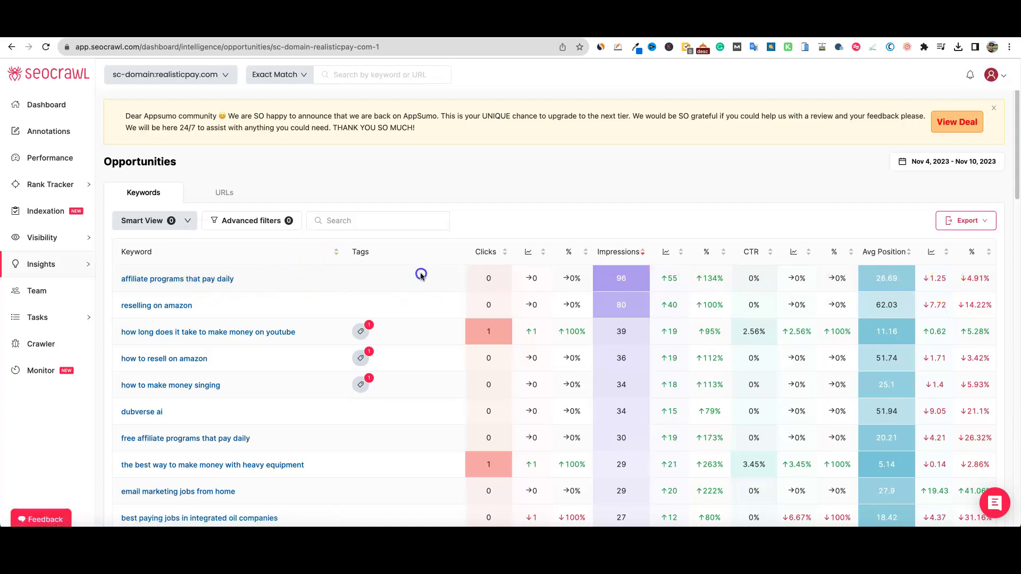
Open the detail page for "affiliate programs that pay daily" and review its growth chart, top searches and keyword table
left_click(229, 286)
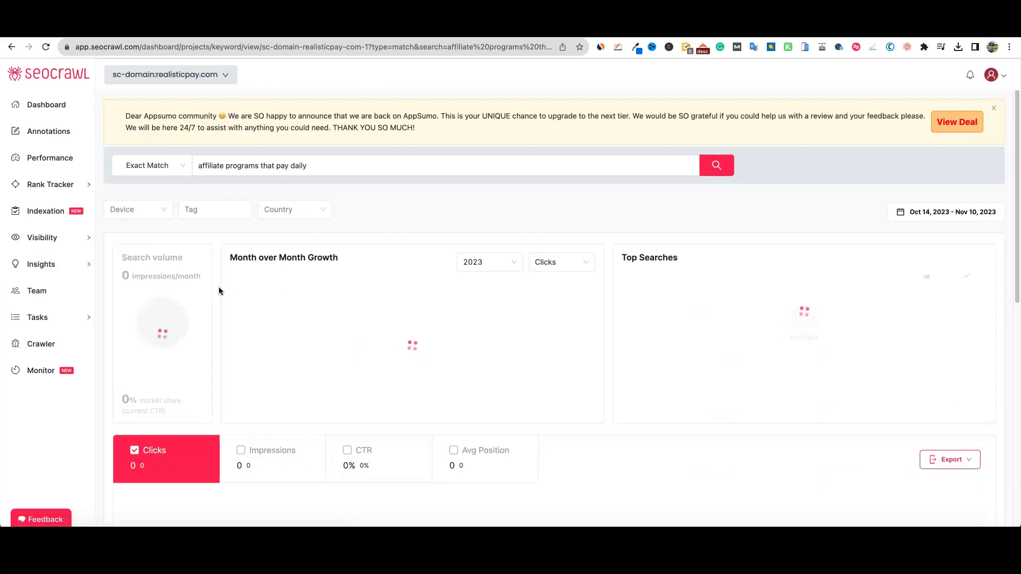
mouse_move(308, 327)
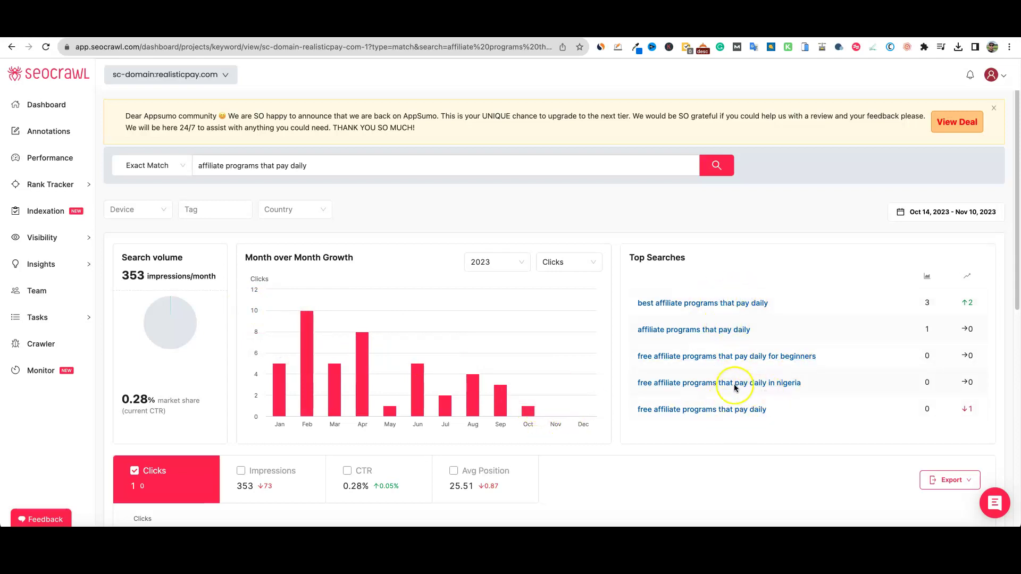
scroll(717, 388, "down", 8)
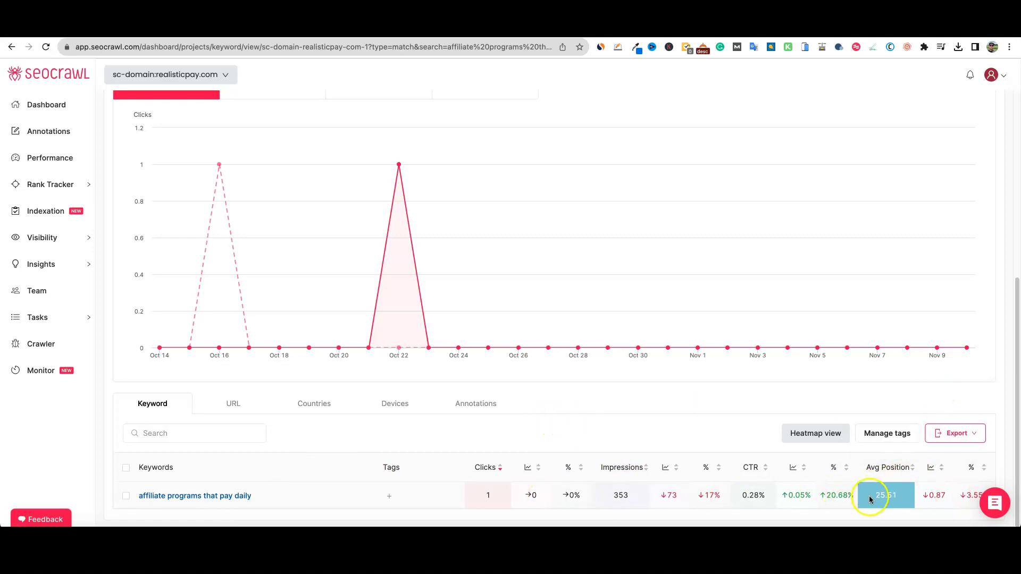
scroll(683, 430, "up", 10)
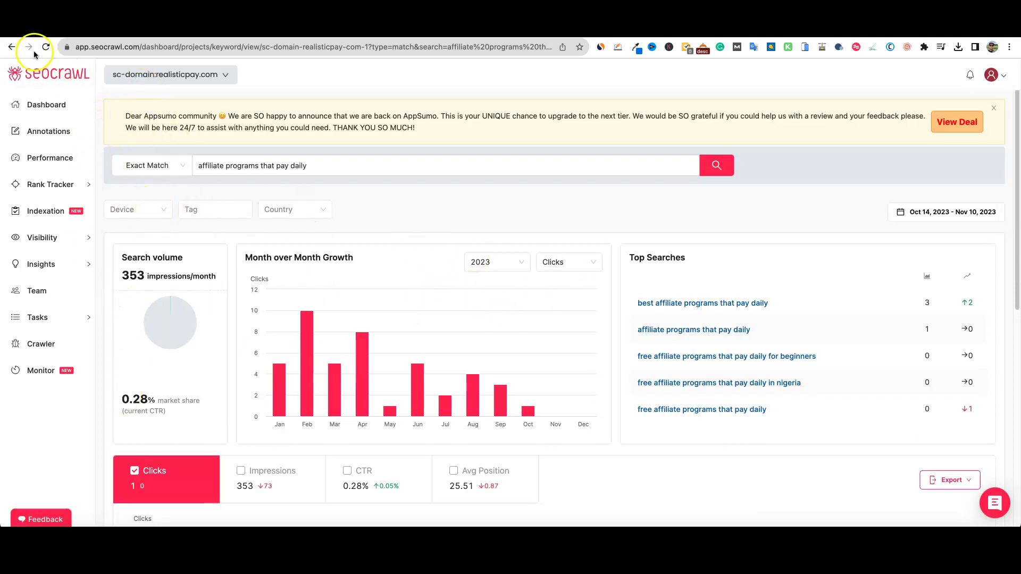
Return to the Opportunities report and look through its keywords, impressions and average positions
left_click(11, 47)
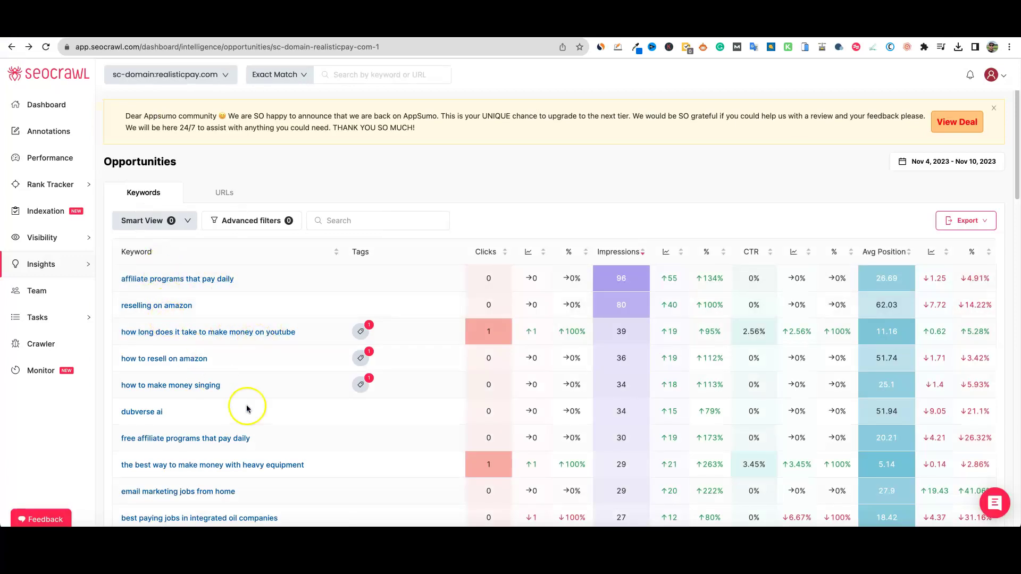
scroll(622, 319, "down", 5)
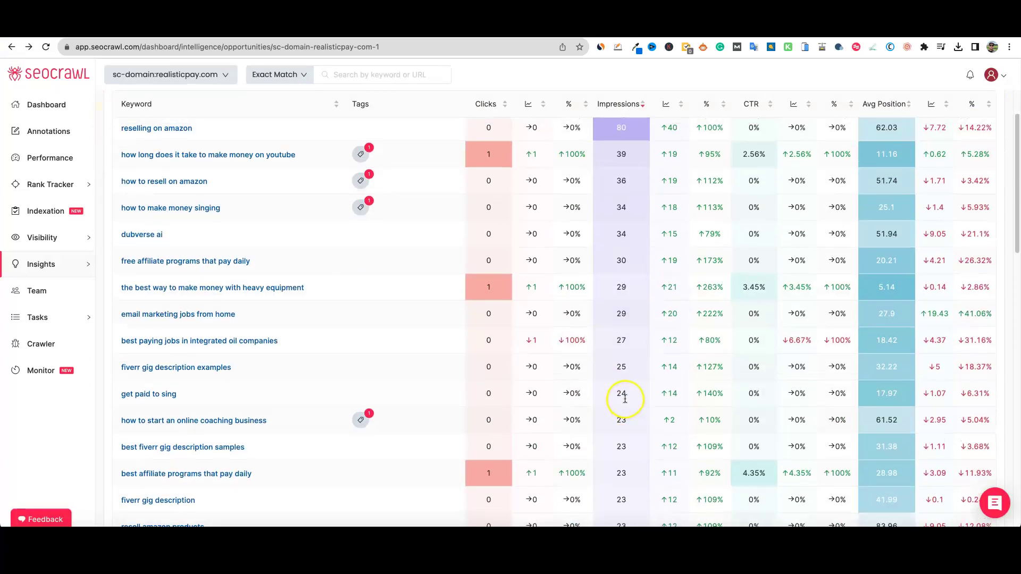
scroll(629, 346, "up", 5)
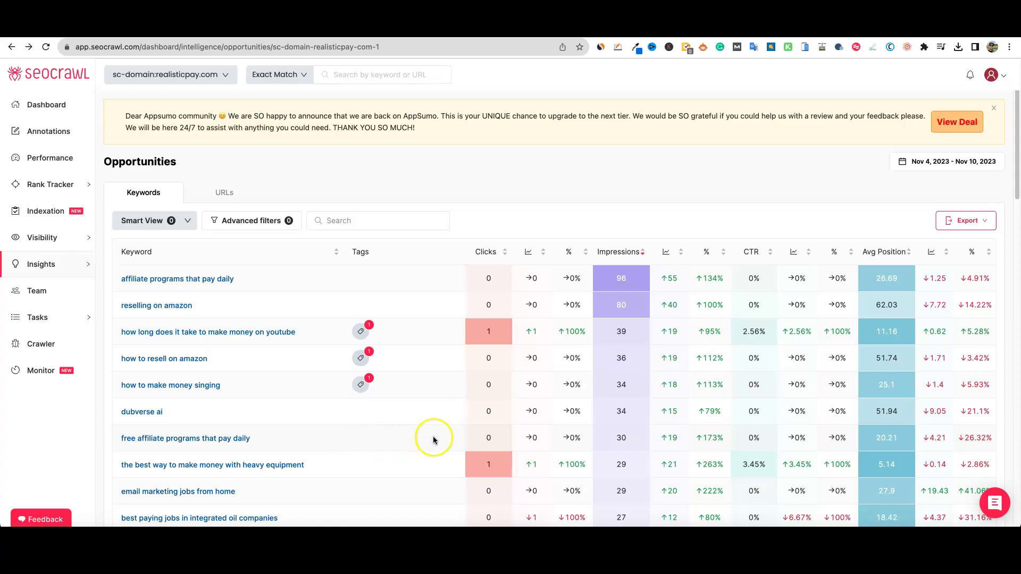
scroll(301, 410, "down", 15)
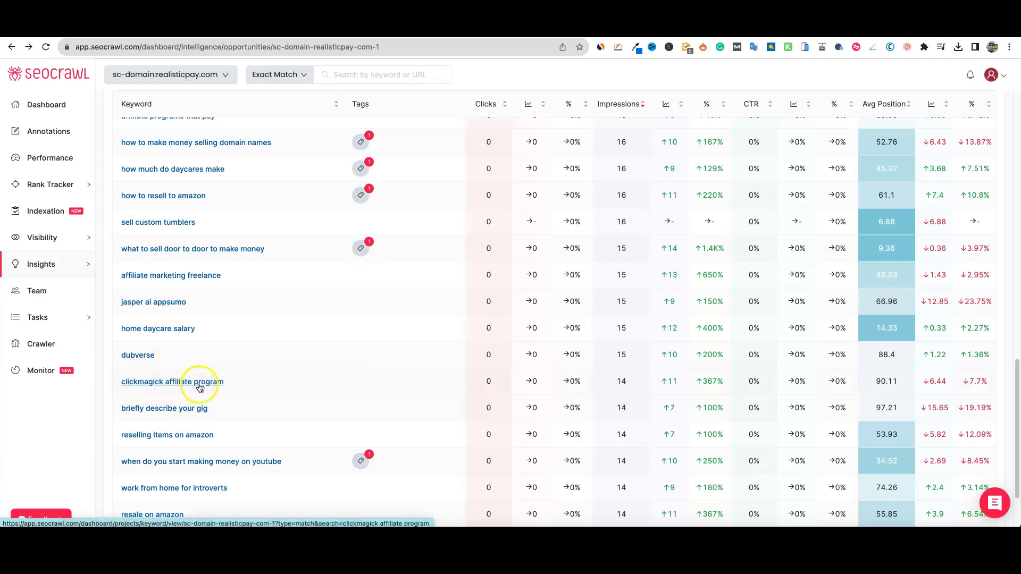
scroll(197, 387, "up", 10)
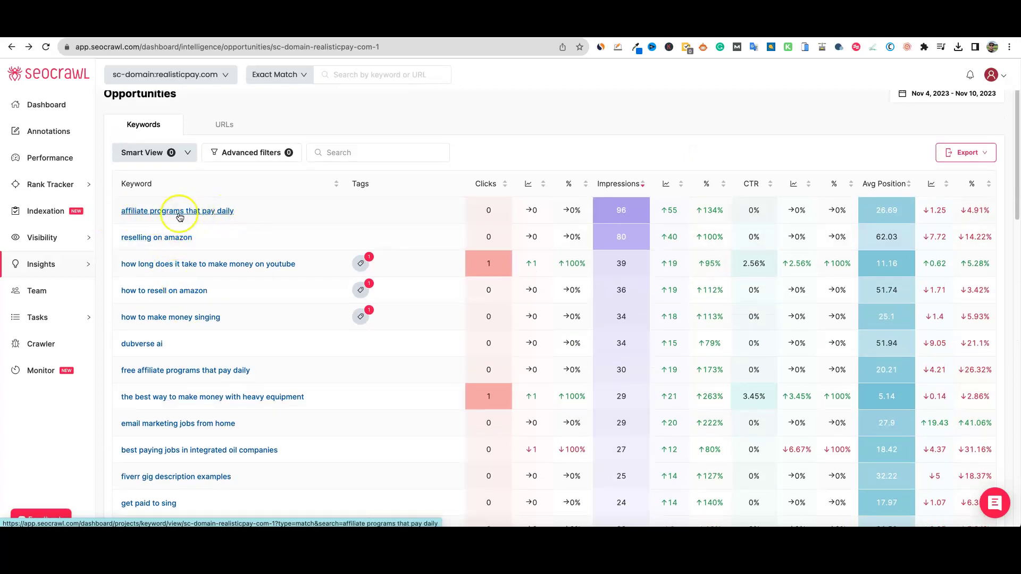
scroll(246, 383, "down", 10)
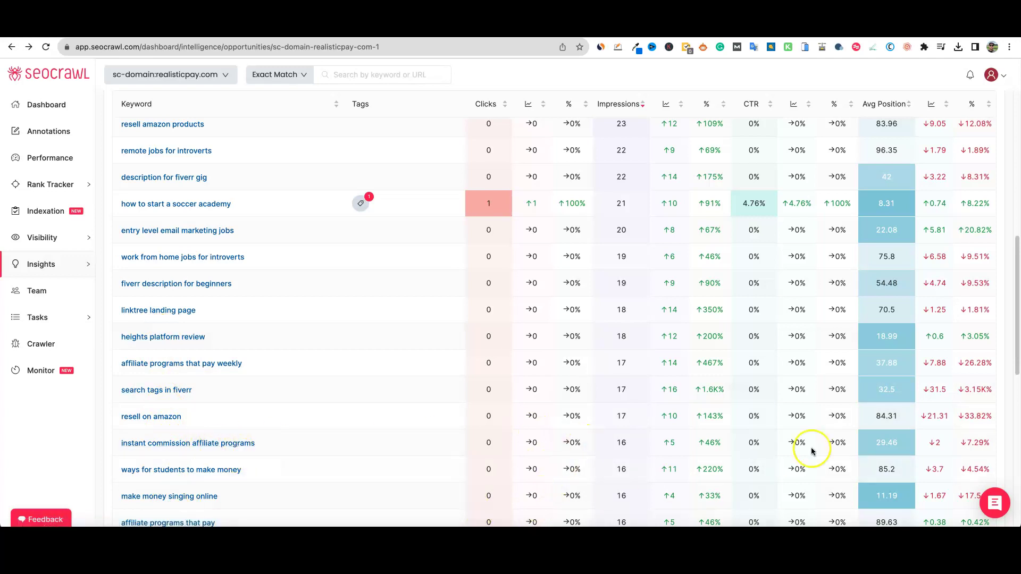
scroll(720, 391, "up", 15)
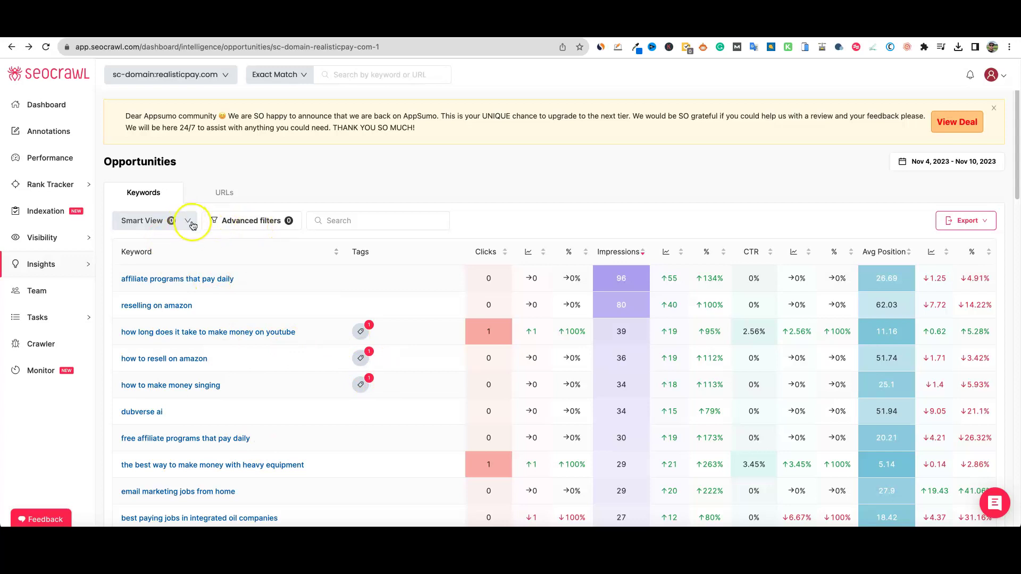
Inspect the Opportunities report's advanced filters, export options and the tag on "how long does it take to make money on youtube"
left_click(265, 224)
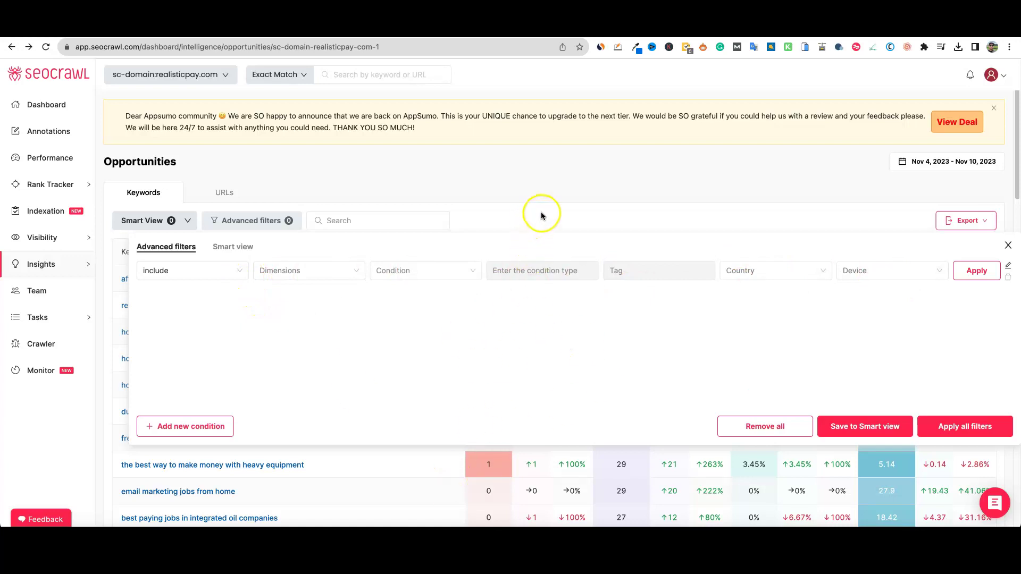
left_click(518, 216)
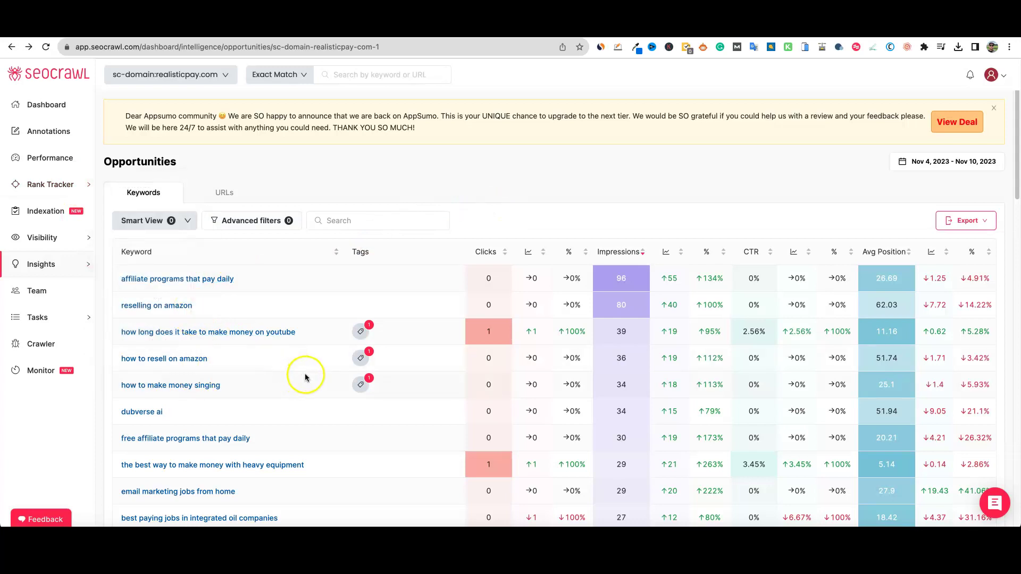
left_click(361, 333)
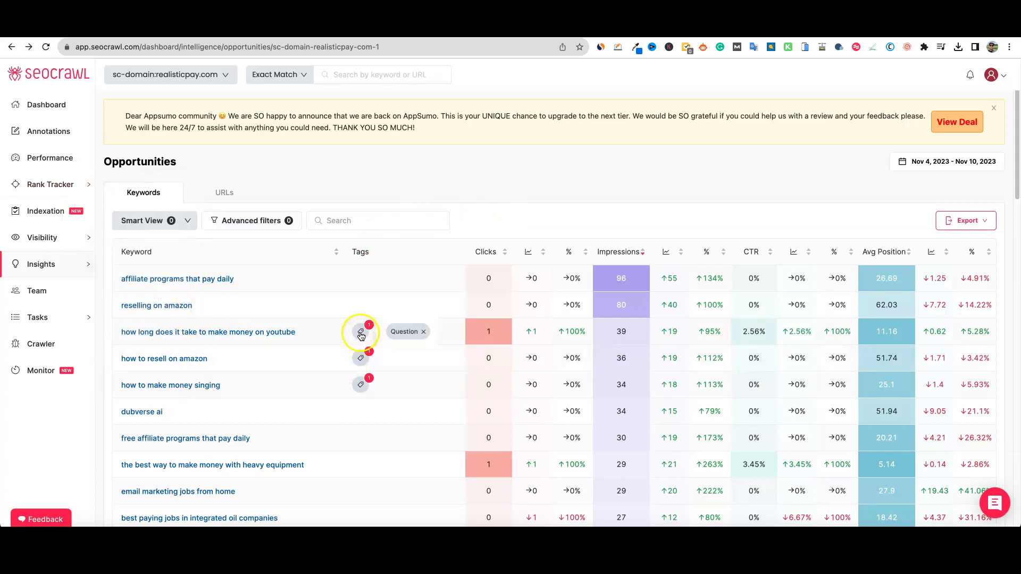
left_click(362, 304)
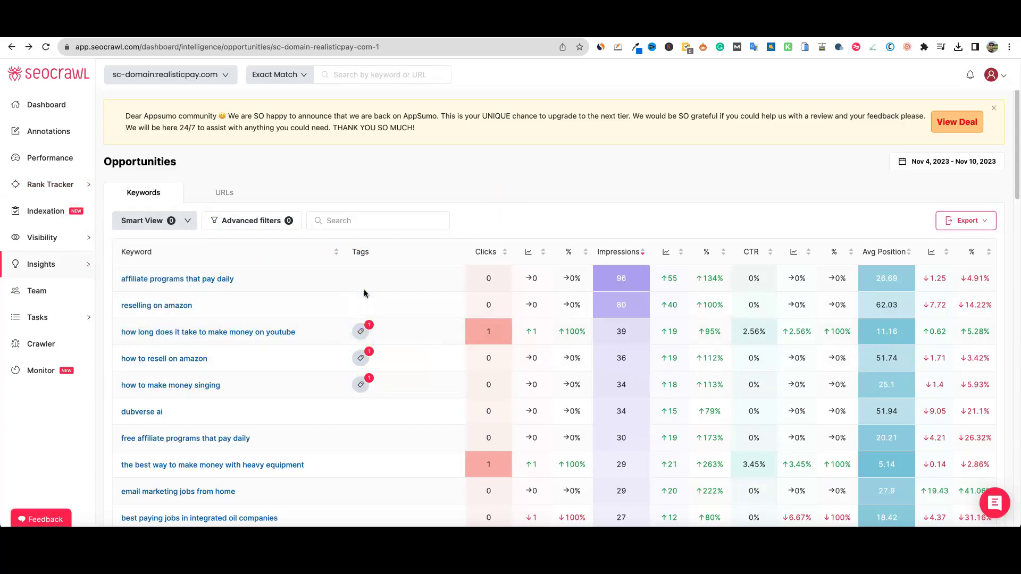
left_click(975, 223)
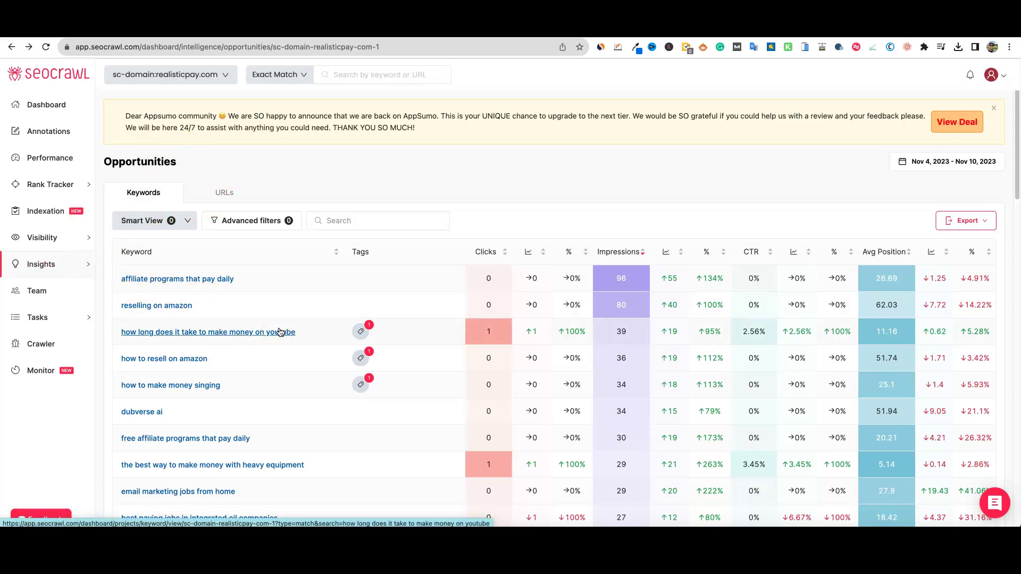
Browse the lower-impression keywords in the Opportunities table for further content ideas
scroll(229, 388, "down", 12)
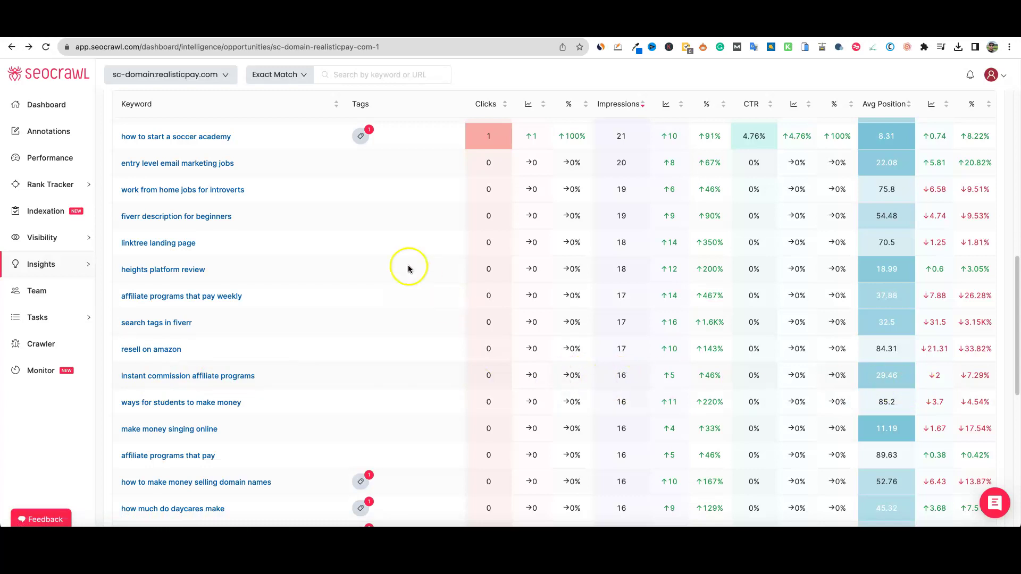
scroll(251, 206, "up", 6)
scroll(211, 366, "down", 3)
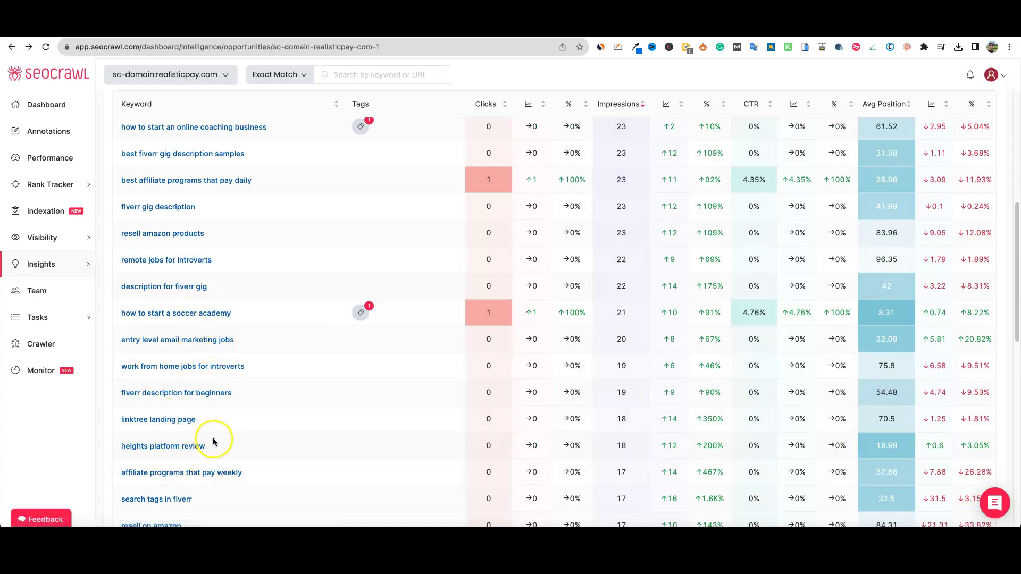
scroll(237, 378, "up", 15)
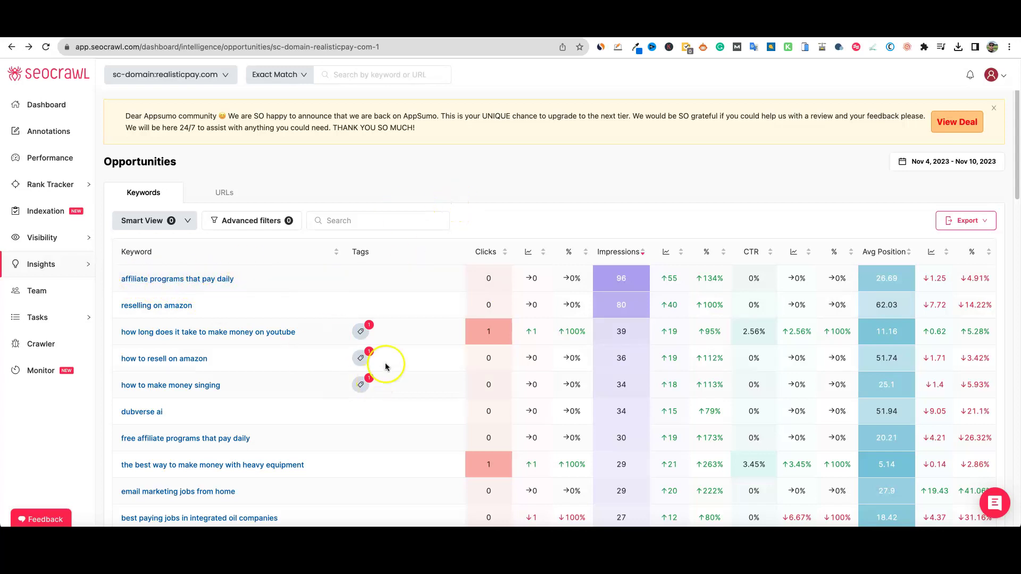
Switch to SEOcrawl's AppSumo product page and review the lifetime deal summary at its start
left_click(821, 26)
scroll(588, 289, "up", 10)
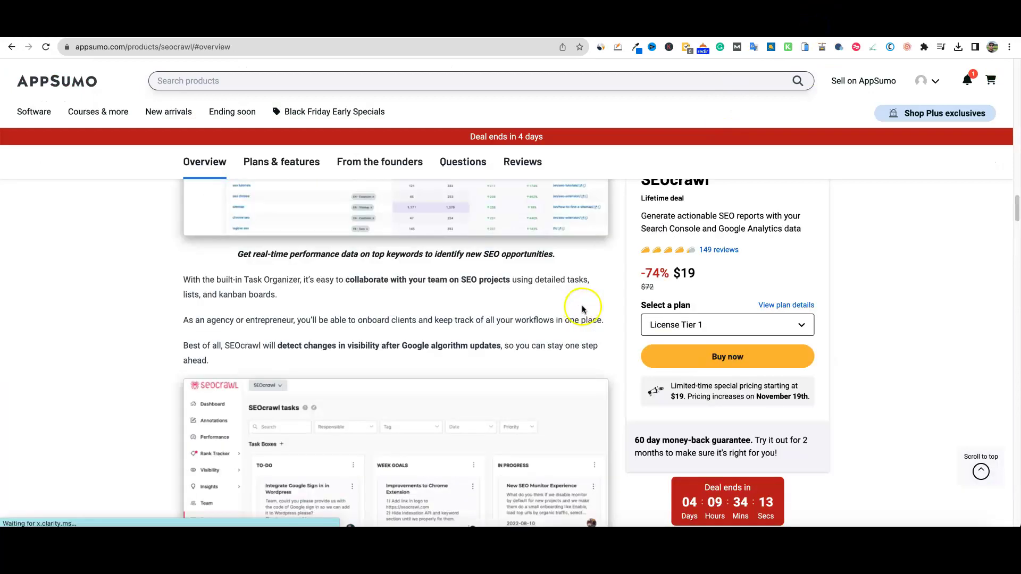
left_click(981, 470)
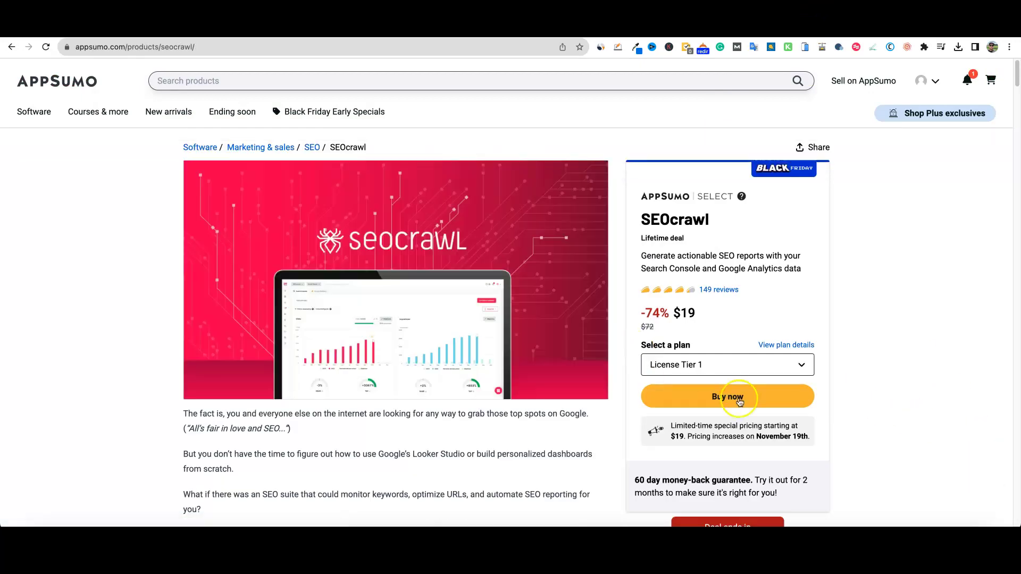
scroll(766, 447, "down", 2)
scroll(792, 314, "up", 2)
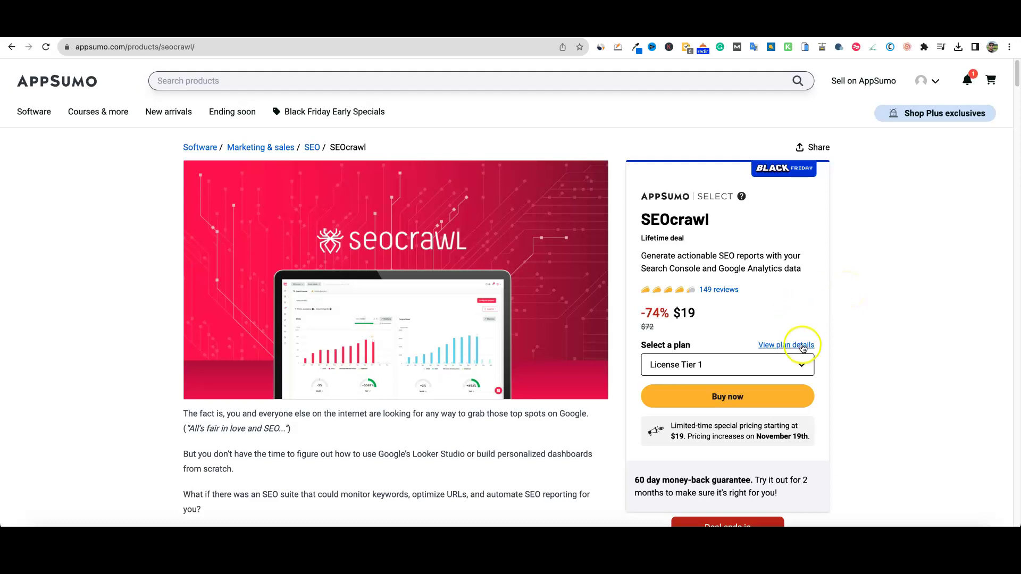
View the available license tiers and their prices for the SEOcrawl deal, keeping License Tier 1 selected
left_click(801, 363)
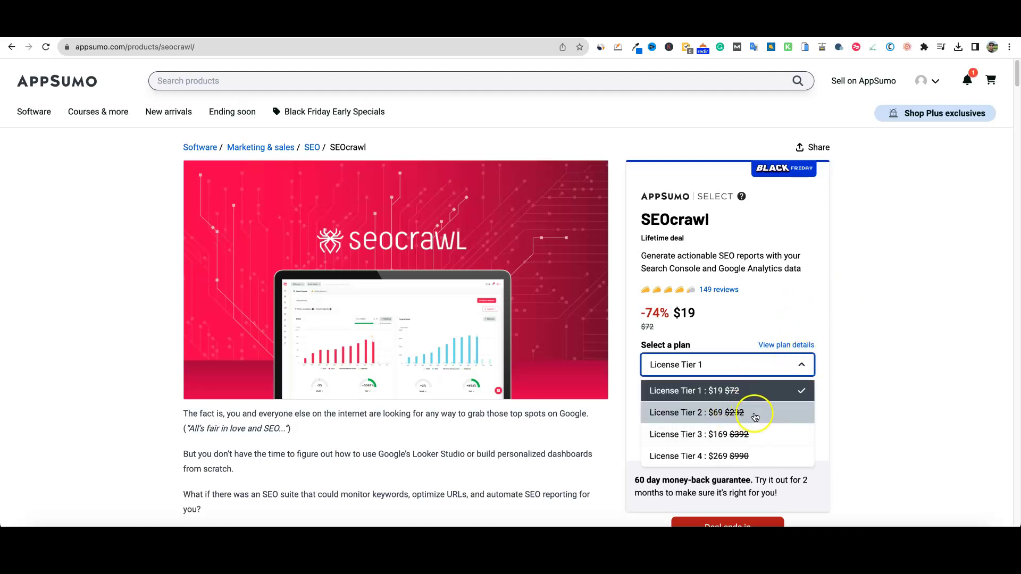
left_click(866, 316)
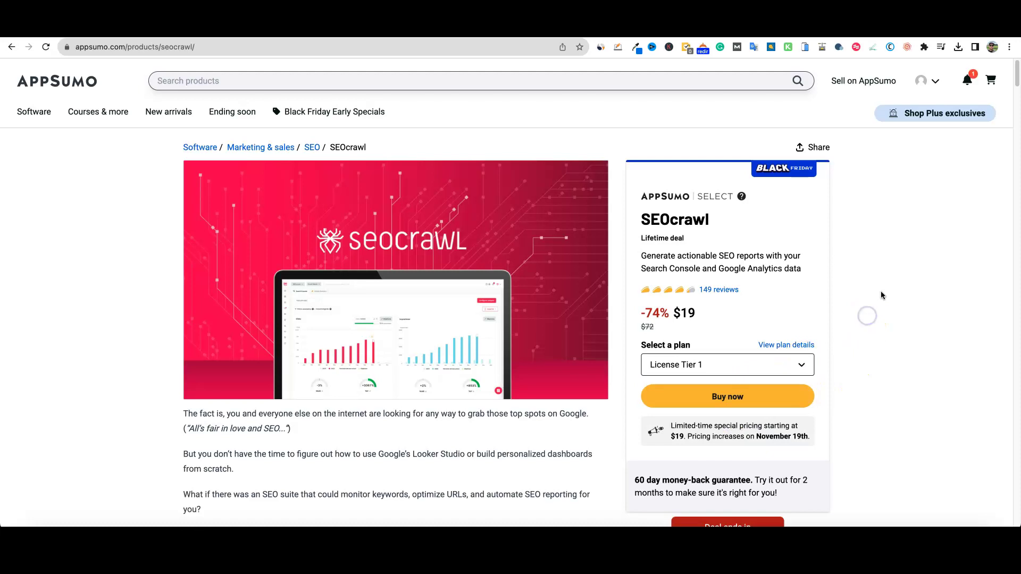
mouse_move(466, 263)
left_click(164, 171)
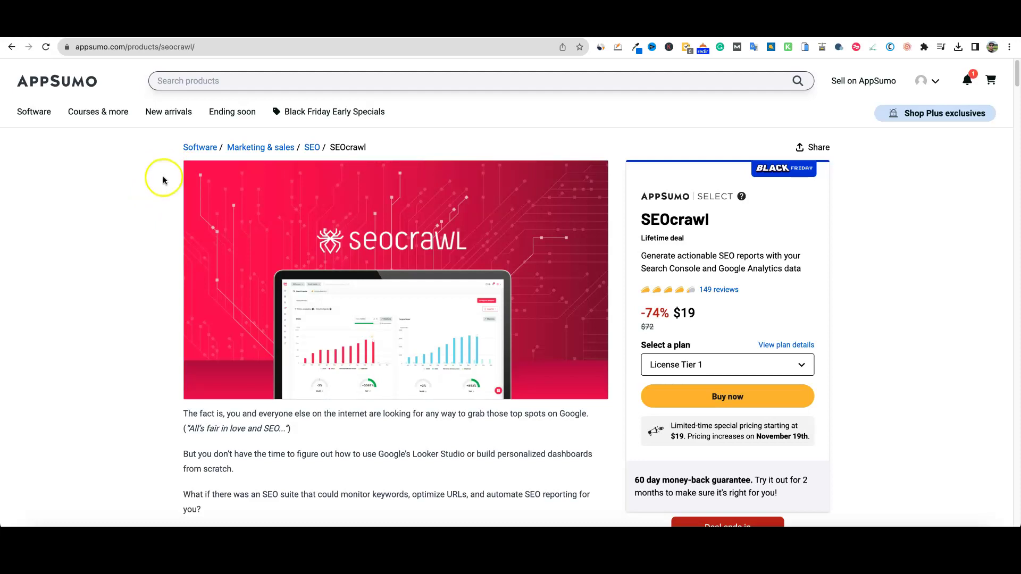